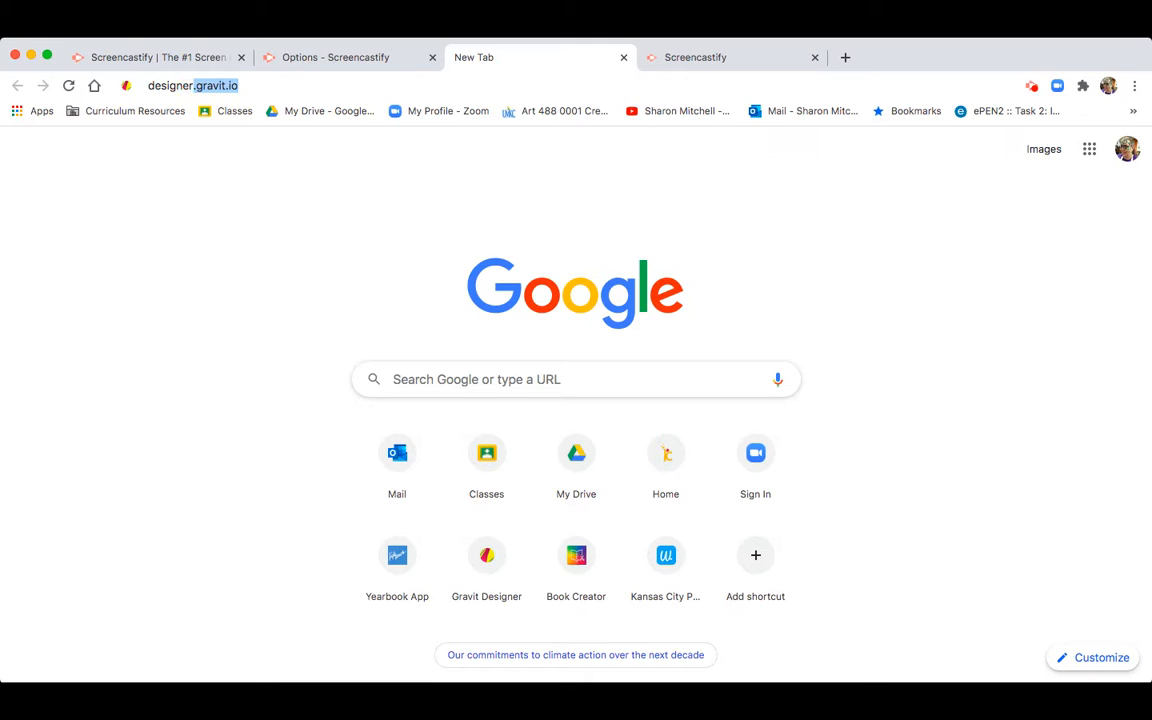
Step: Open designer.gravit.io and create a new blank design 10 in wide and 10 in high
{"action": "type", "text": ".gr"}
{"action": "key", "text": "Return"}
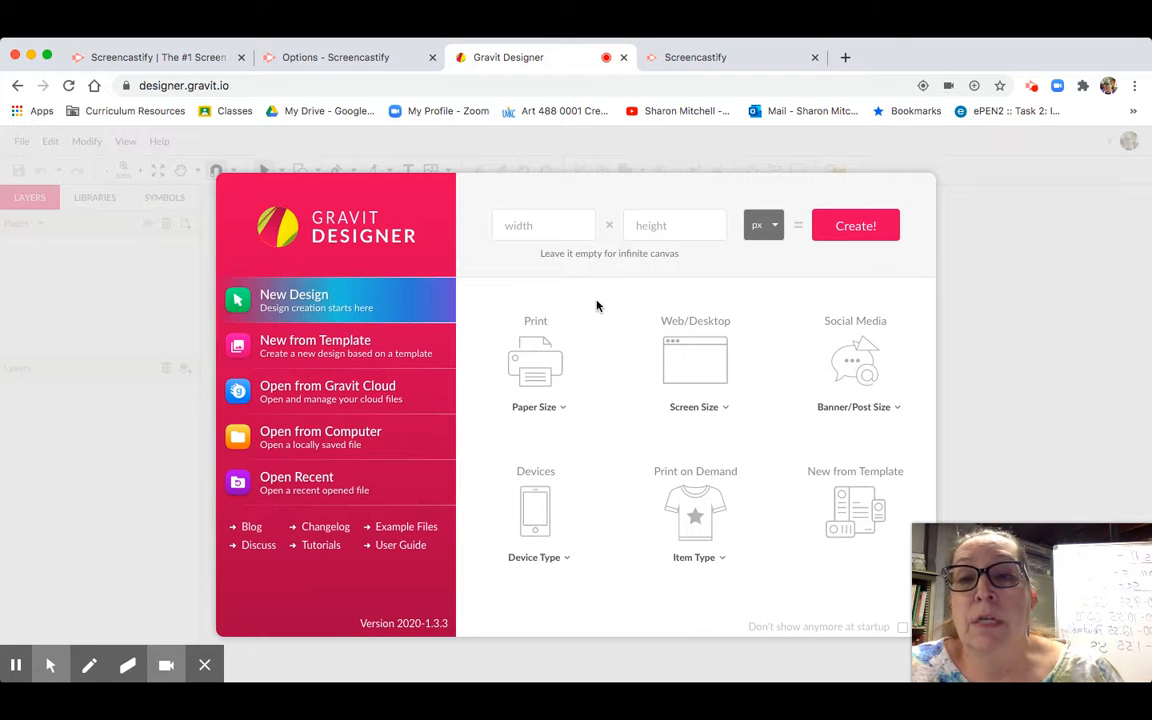
{"action": "left_click", "coordinate": [341, 488]}
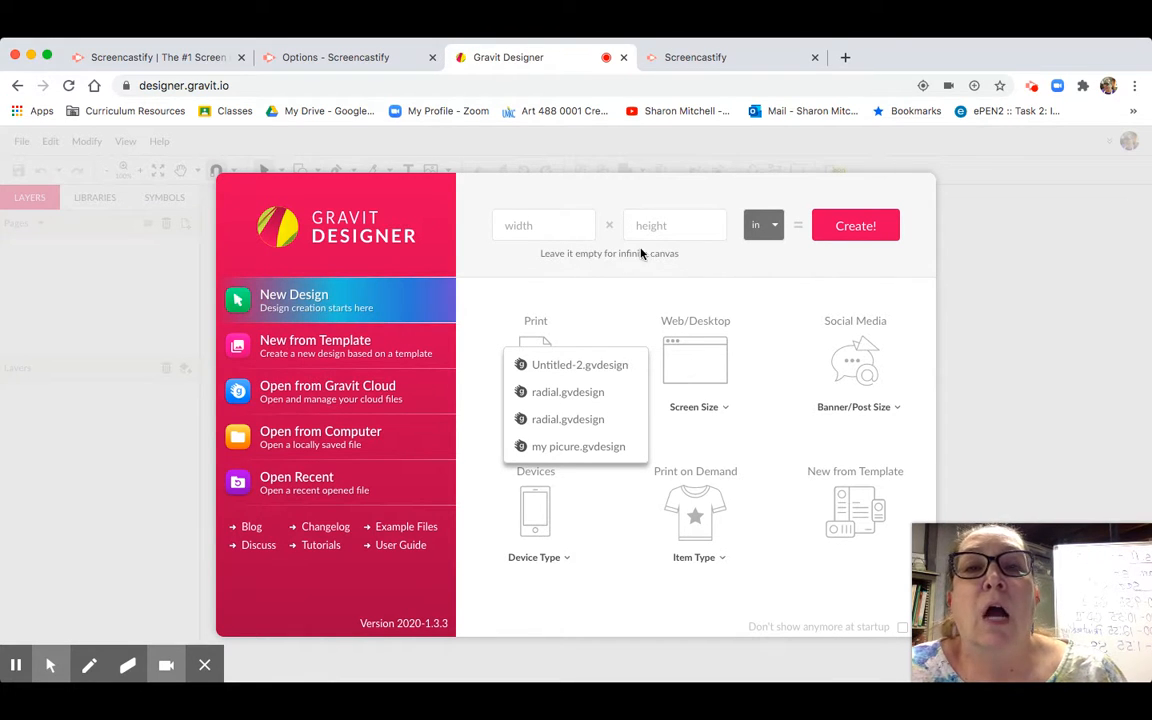
{"action": "left_click", "coordinate": [550, 225]}
{"action": "type", "text": "1"}
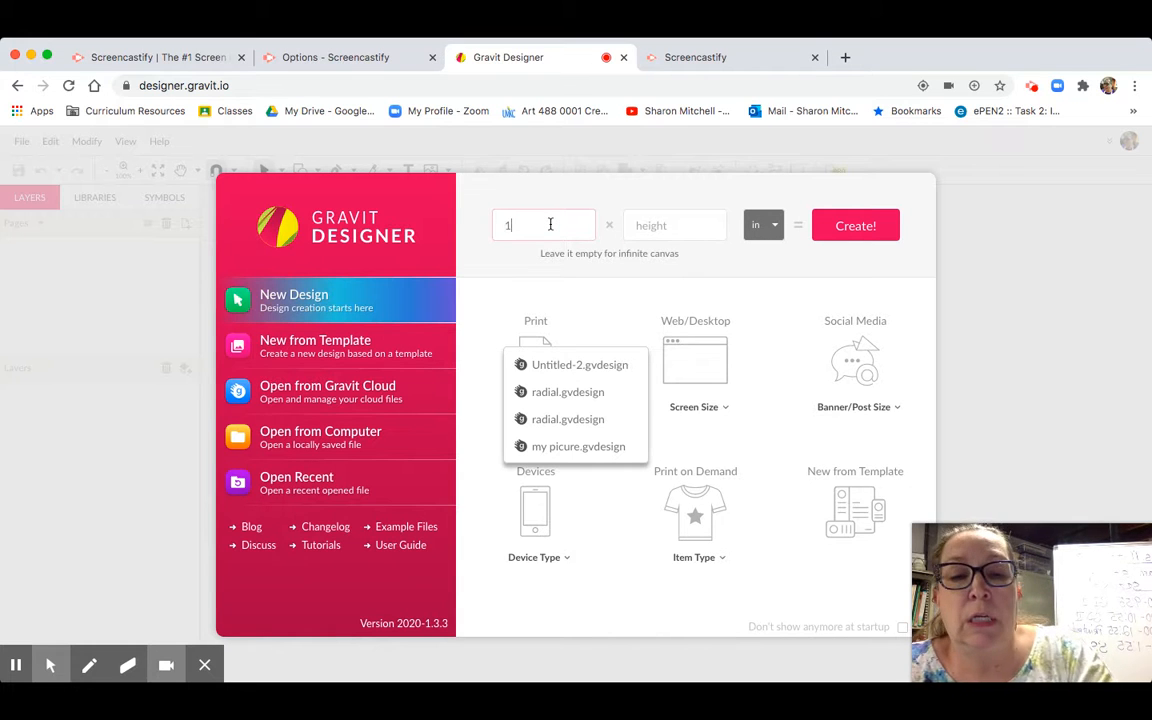
{"action": "type", "text": "0"}
{"action": "left_click", "coordinate": [651, 226]}
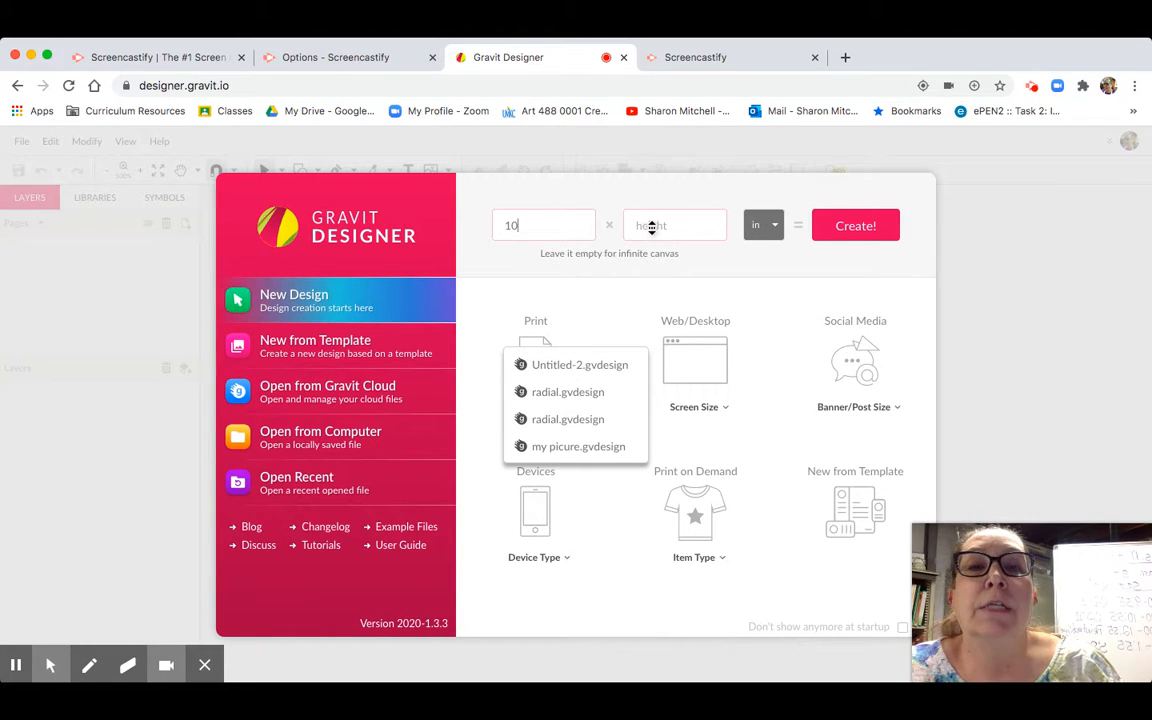
{"action": "type", "text": "10"}
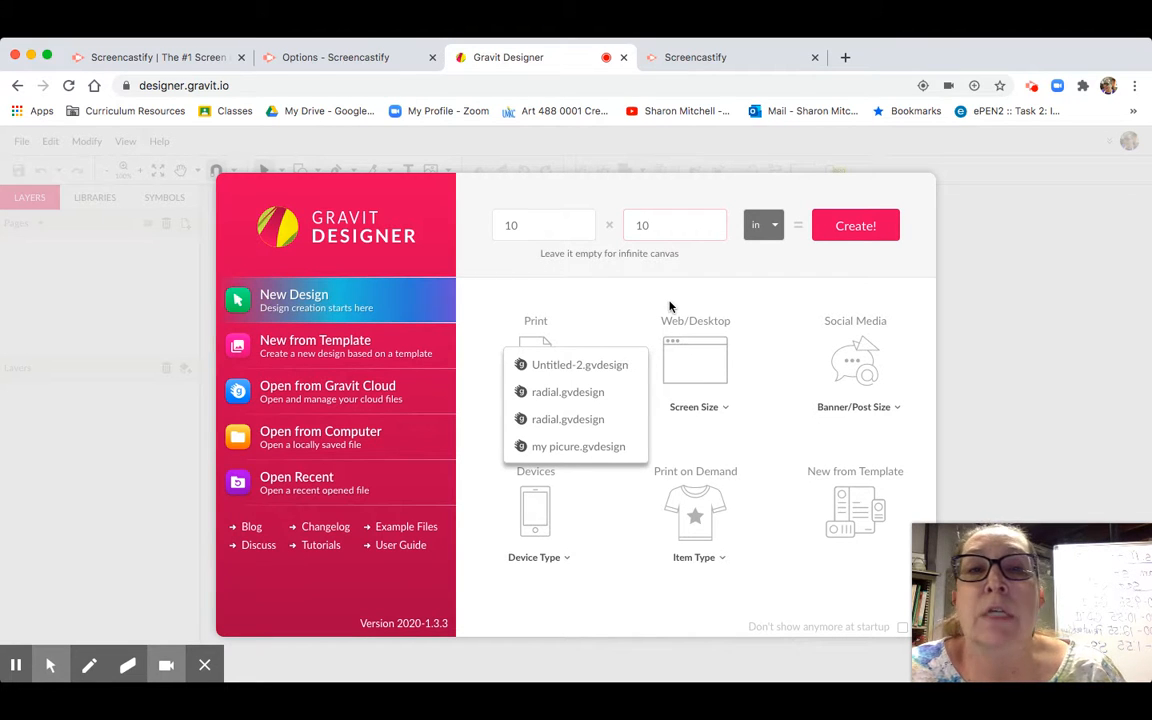
{"action": "left_click", "coordinate": [856, 226]}
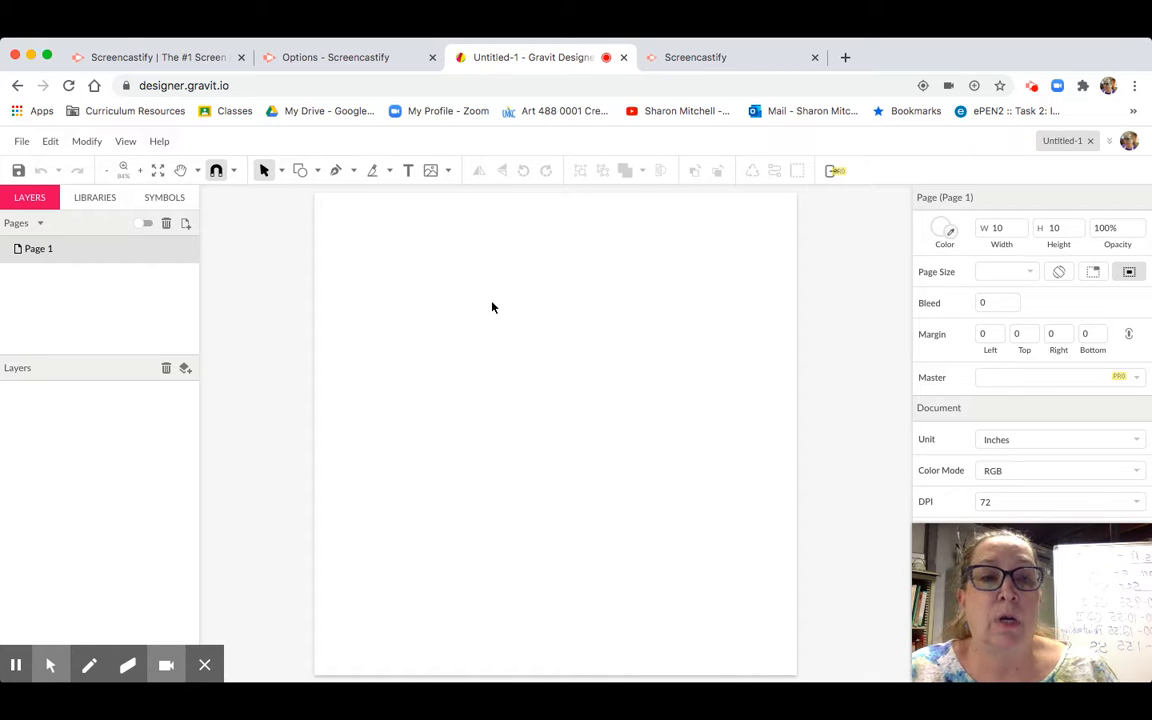
Step: Draw an ellipse about 2.84 in wide and 2.60 in high near the page's upper-left corner
{"action": "left_click", "coordinate": [318, 172]}
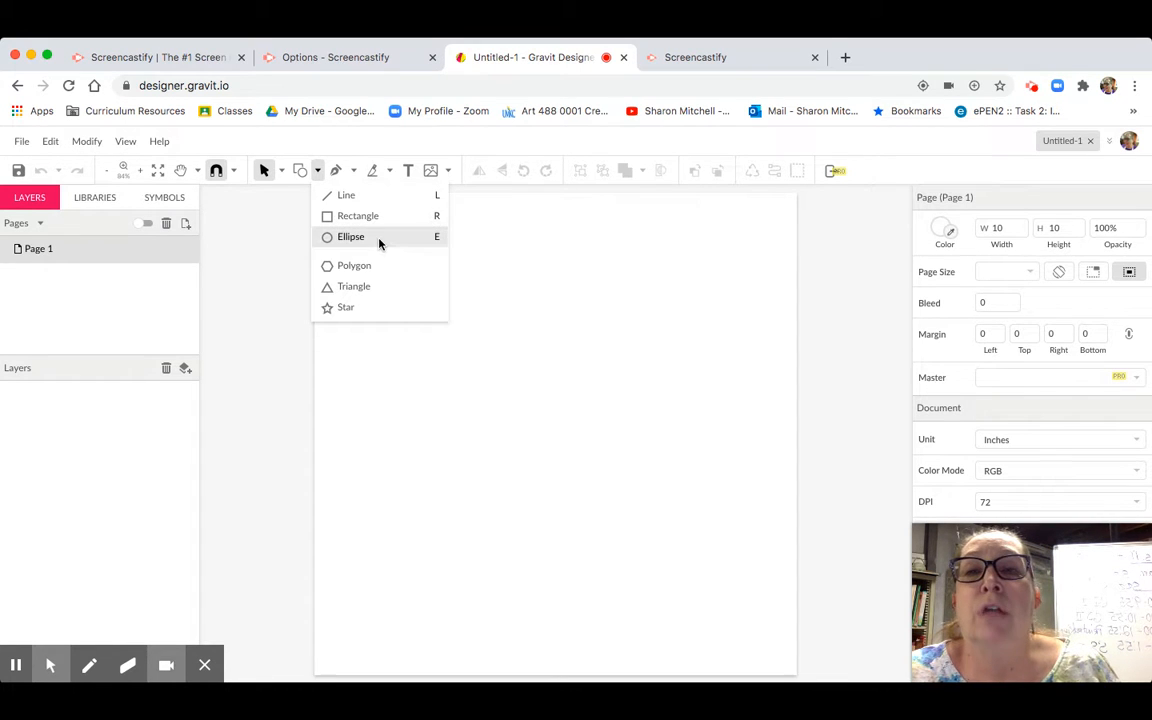
{"action": "left_click", "coordinate": [367, 240]}
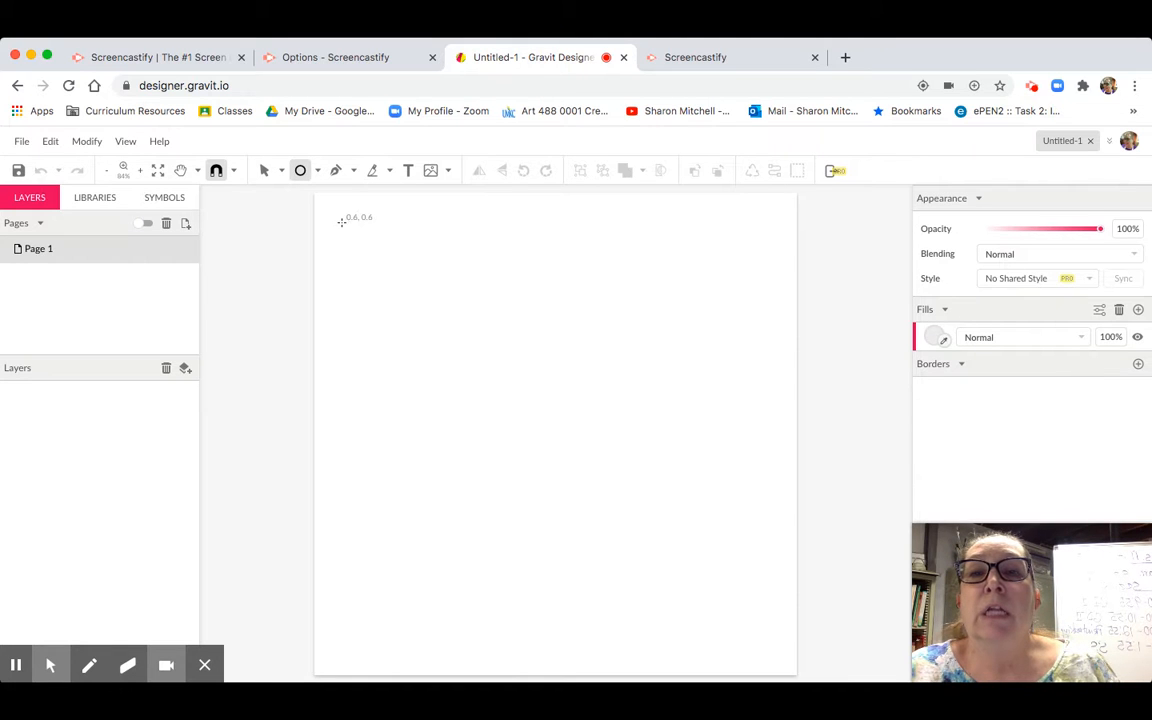
{"action": "left_click_drag", "start_coordinate": [339, 221], "coordinate": [477, 349]}
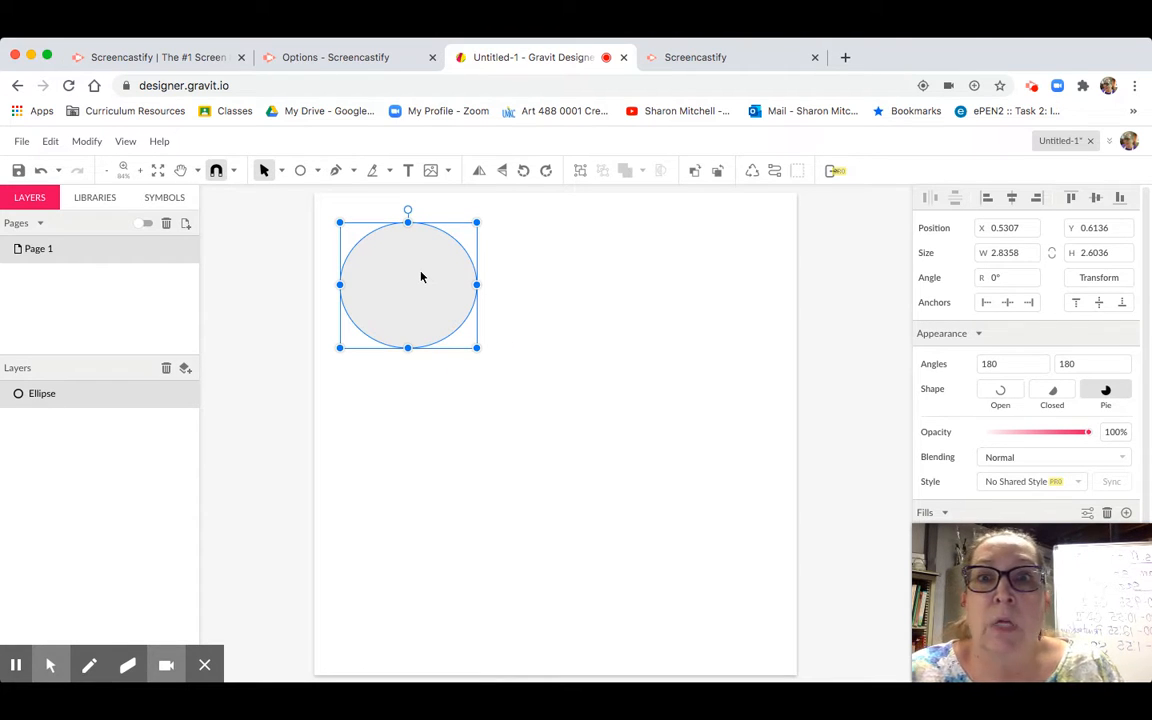
{"action": "mouse_move", "coordinate": [1124, 548]}
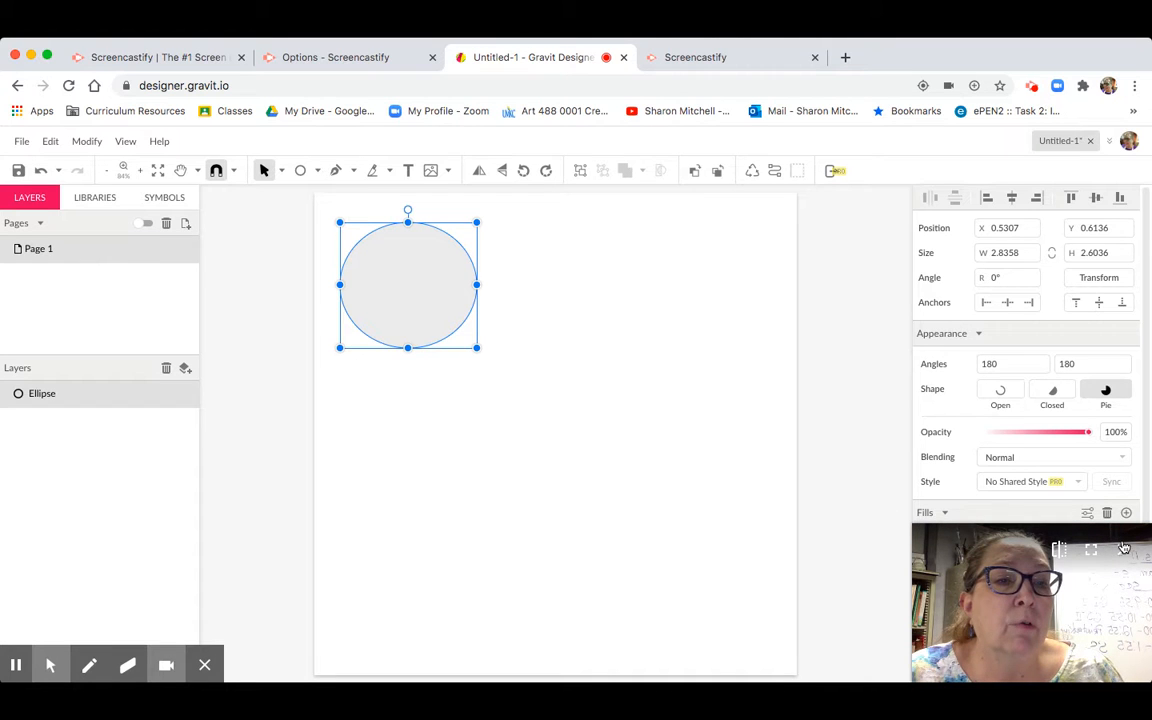
{"action": "left_click", "coordinate": [1058, 551]}
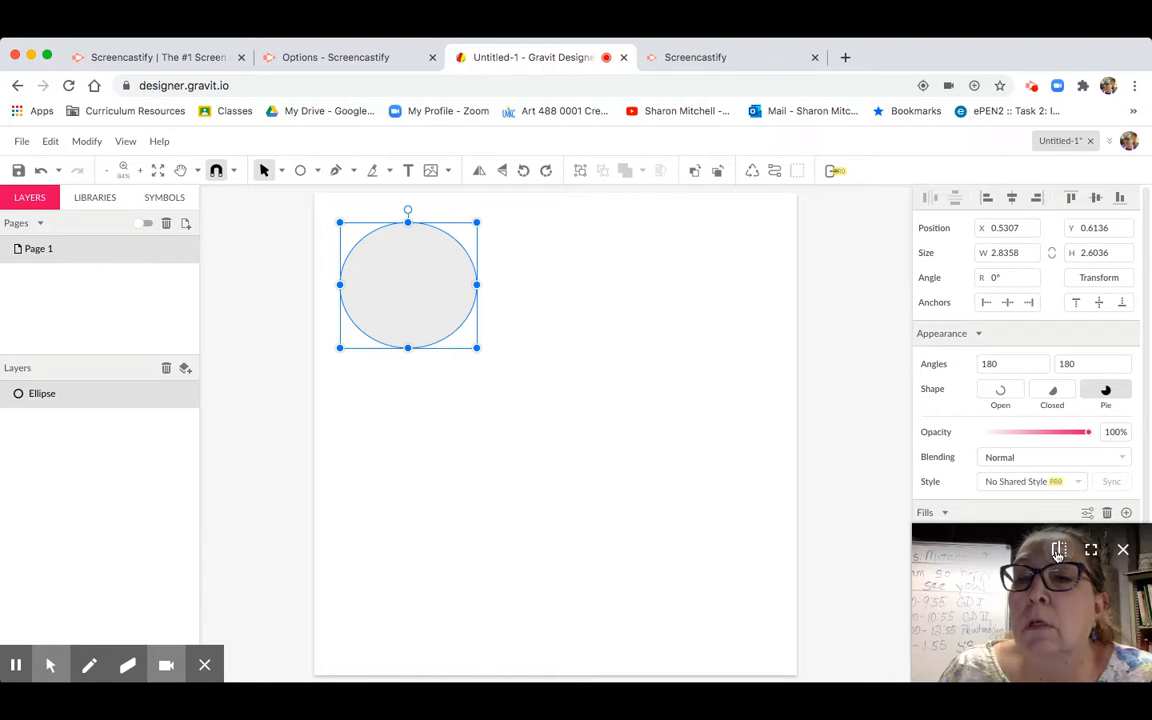
{"action": "left_click", "coordinate": [1123, 551]}
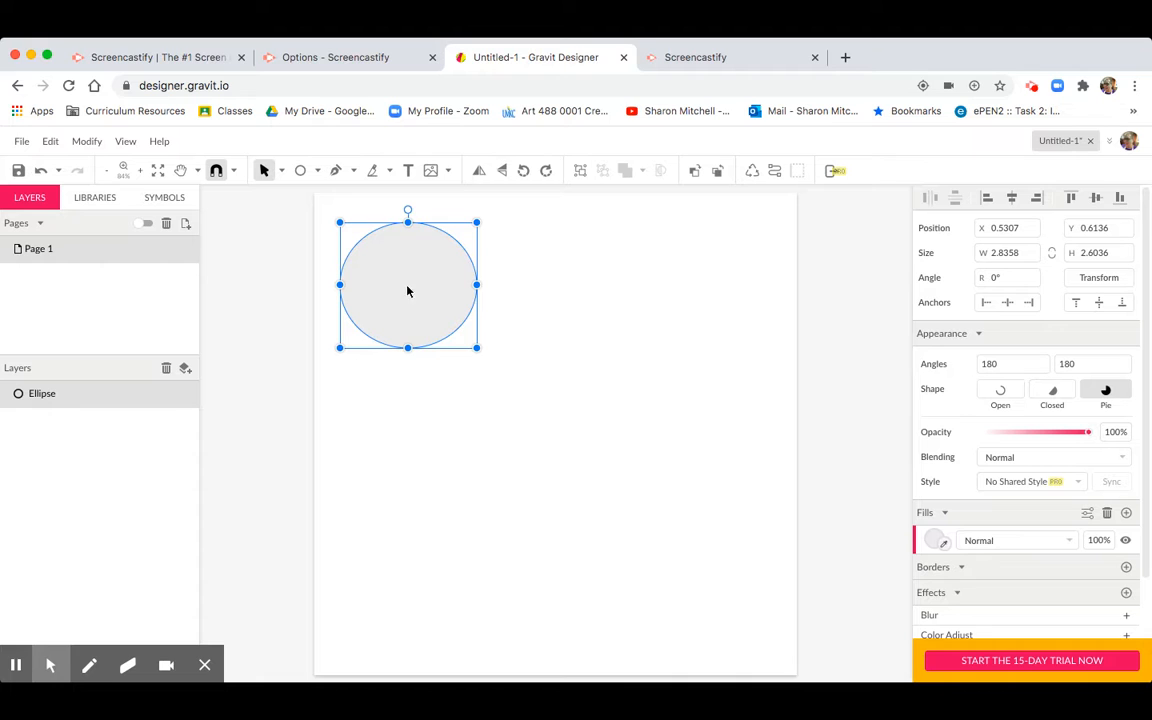
Step: Change the ellipse's fill to dark blue, #192795
{"action": "left_click", "coordinate": [935, 541]}
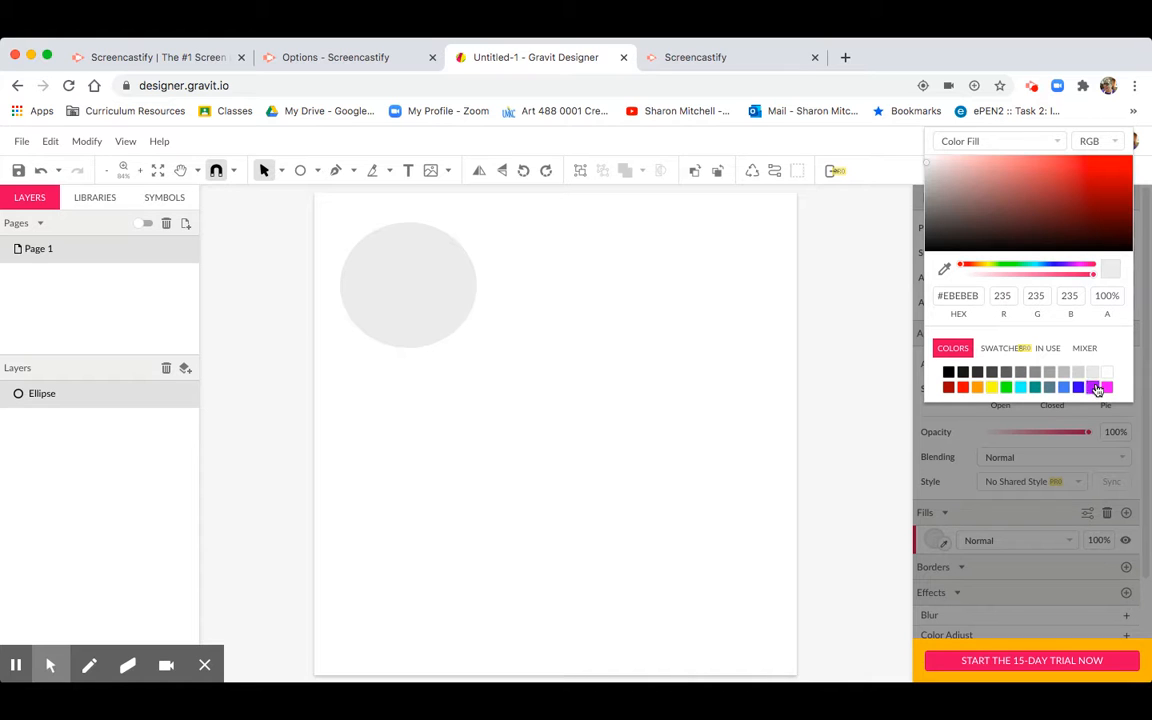
{"action": "left_click", "coordinate": [961, 388]}
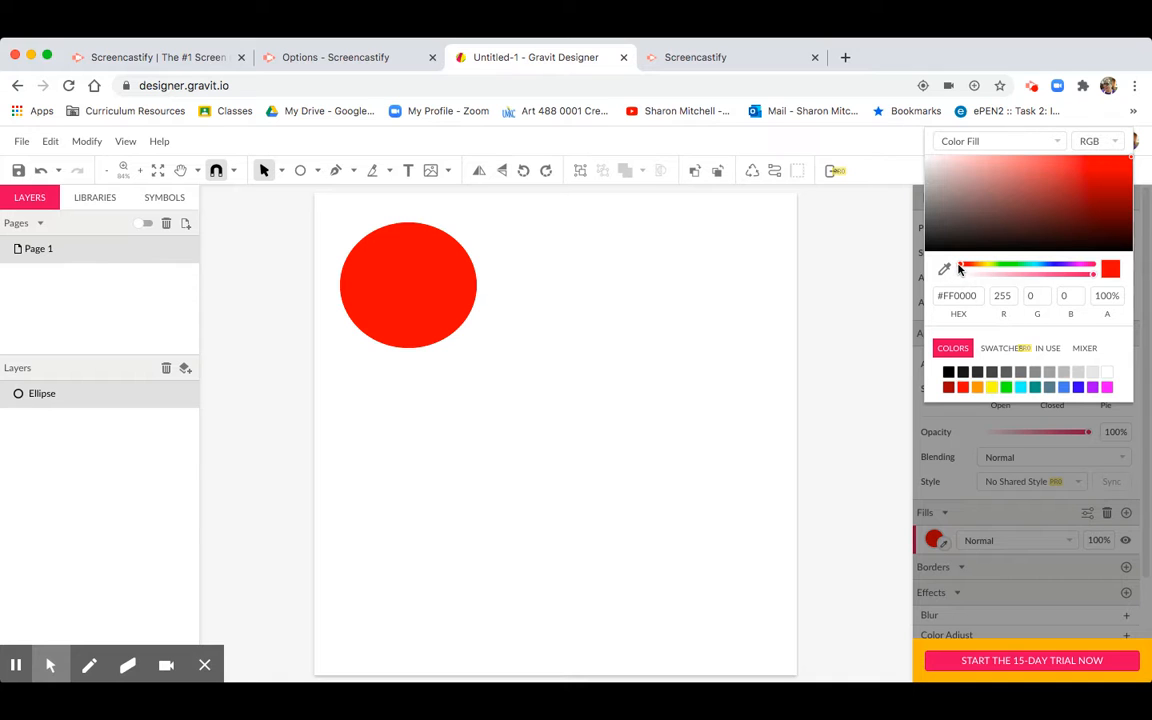
{"action": "left_click_drag", "start_coordinate": [961, 267], "coordinate": [1012, 265]}
{"action": "left_click", "coordinate": [1003, 265]}
{"action": "left_click_drag", "start_coordinate": [1010, 264], "coordinate": [1041, 266]}
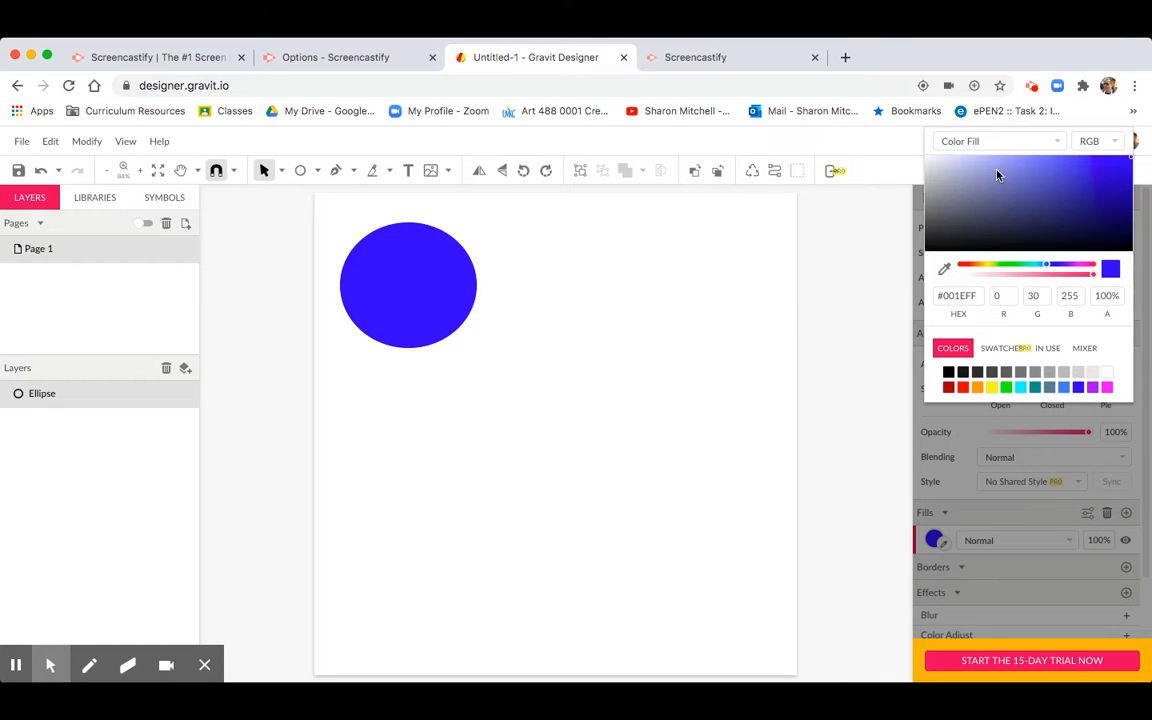
{"action": "left_click", "coordinate": [1099, 199]}
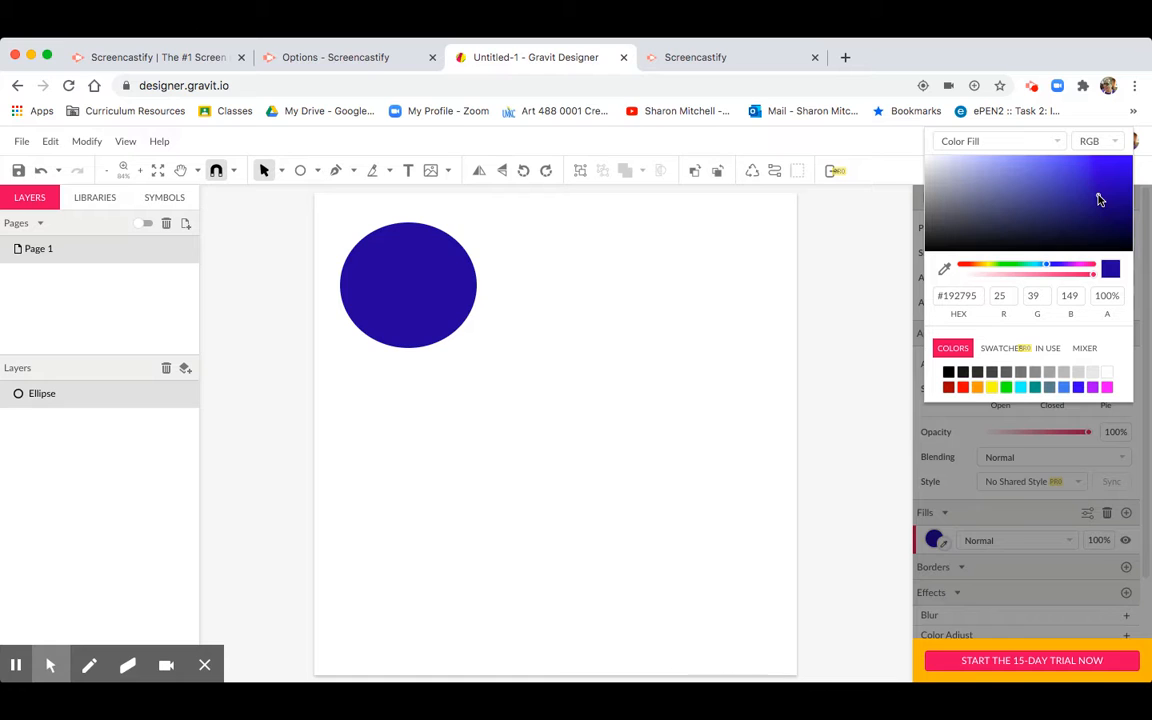
{"action": "left_click", "coordinate": [440, 283]}
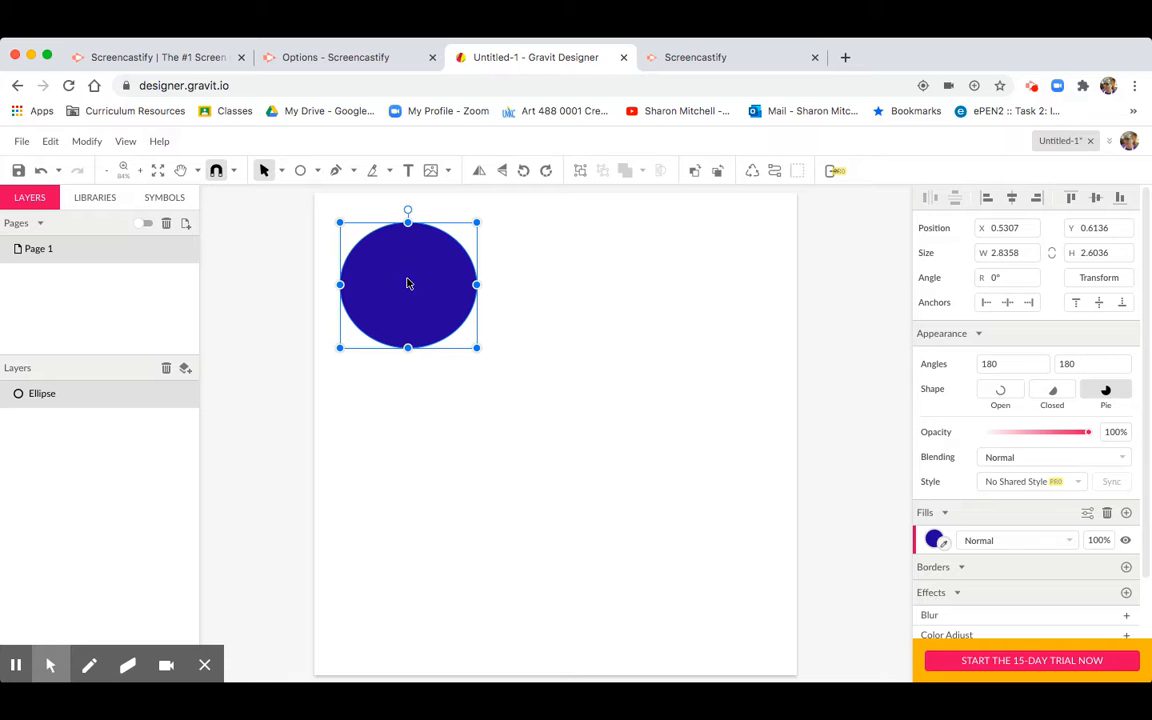
Step: Duplicate the blue ellipse horizontally to the right, placing the copy level with the original at about X 6.17 in
{"action": "key", "text": "alt"}
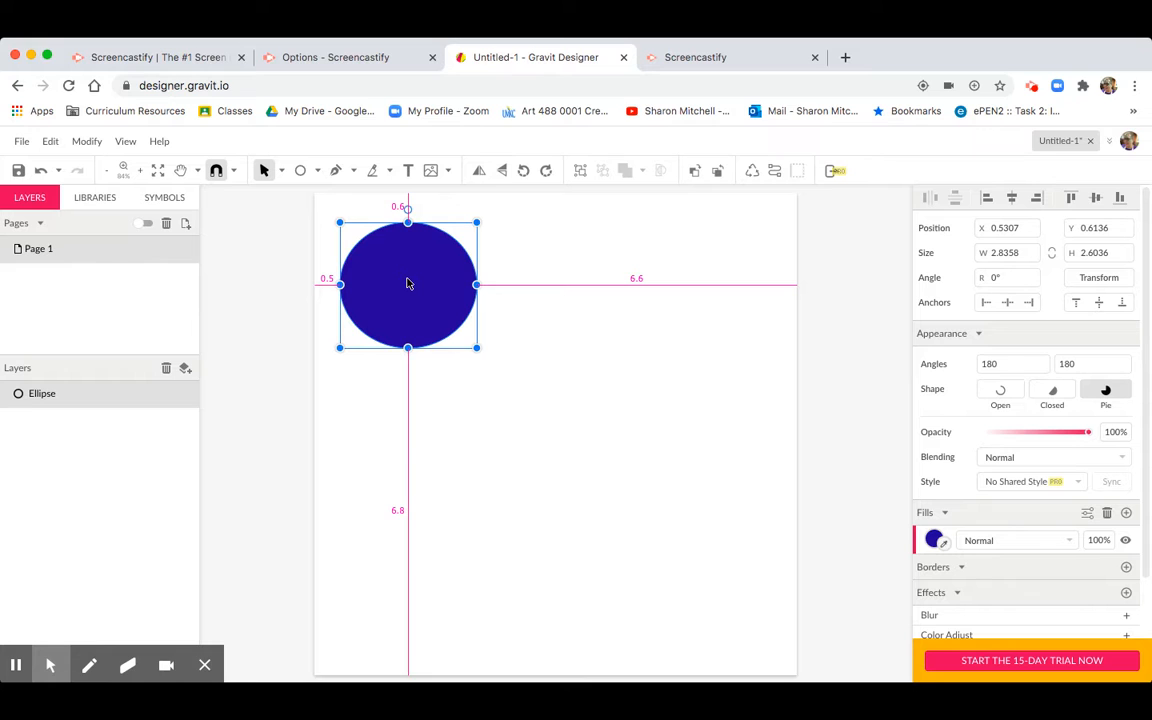
{"action": "left_click", "coordinate": [407, 283]}
{"action": "left_click_drag", "start_coordinate": [407, 283], "coordinate": [679, 283]}
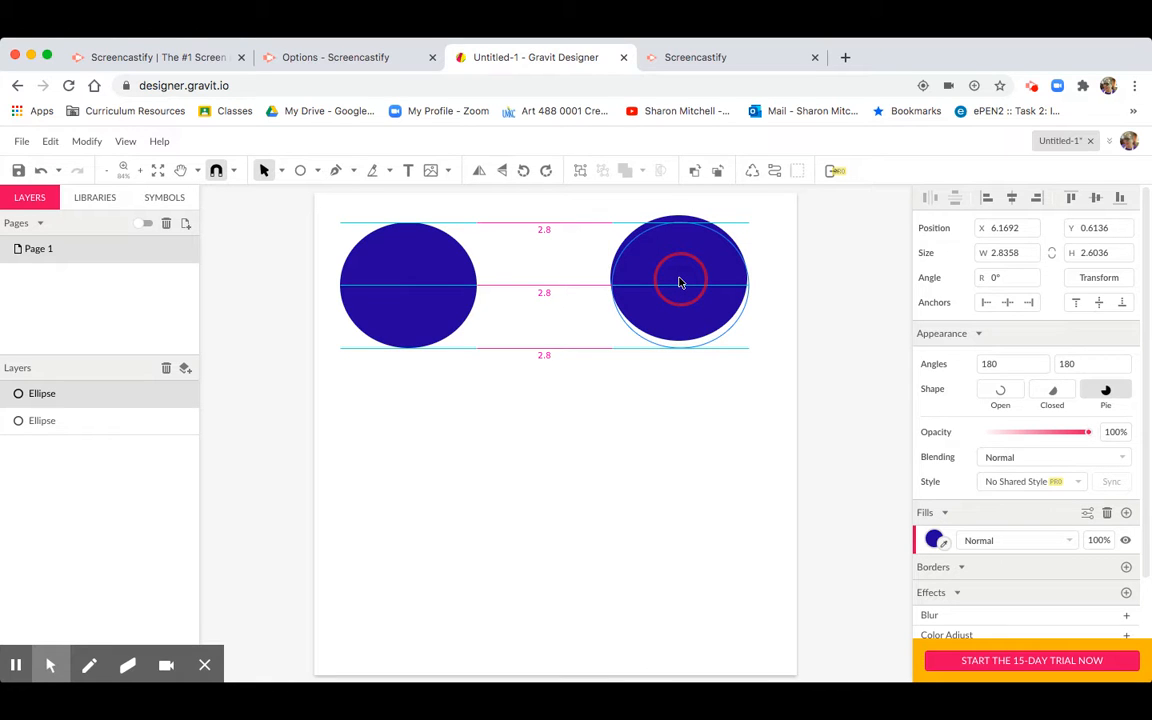
{"action": "left_click_drag", "start_coordinate": [679, 283], "coordinate": [680, 283]}
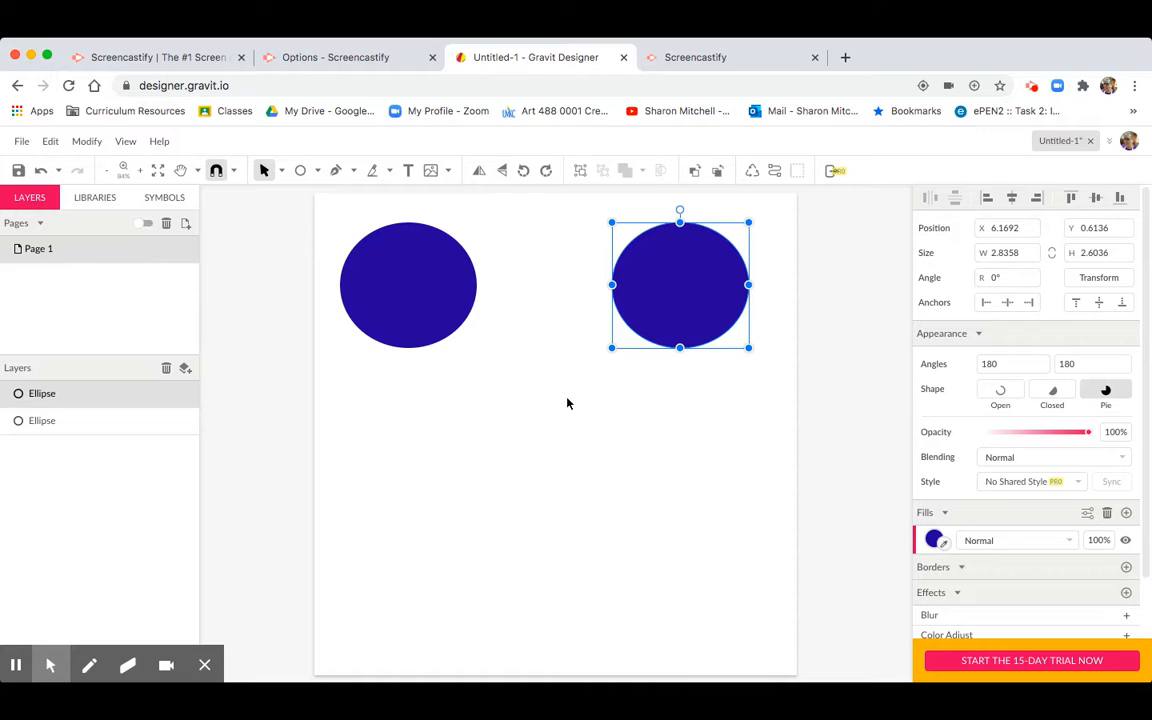
Step: Move the copied ellipse farther right to about X 6.65 in, keeping it level with the original
{"action": "left_click", "coordinate": [661, 311]}
{"action": "left_click_drag", "start_coordinate": [661, 311], "coordinate": [669, 314]}
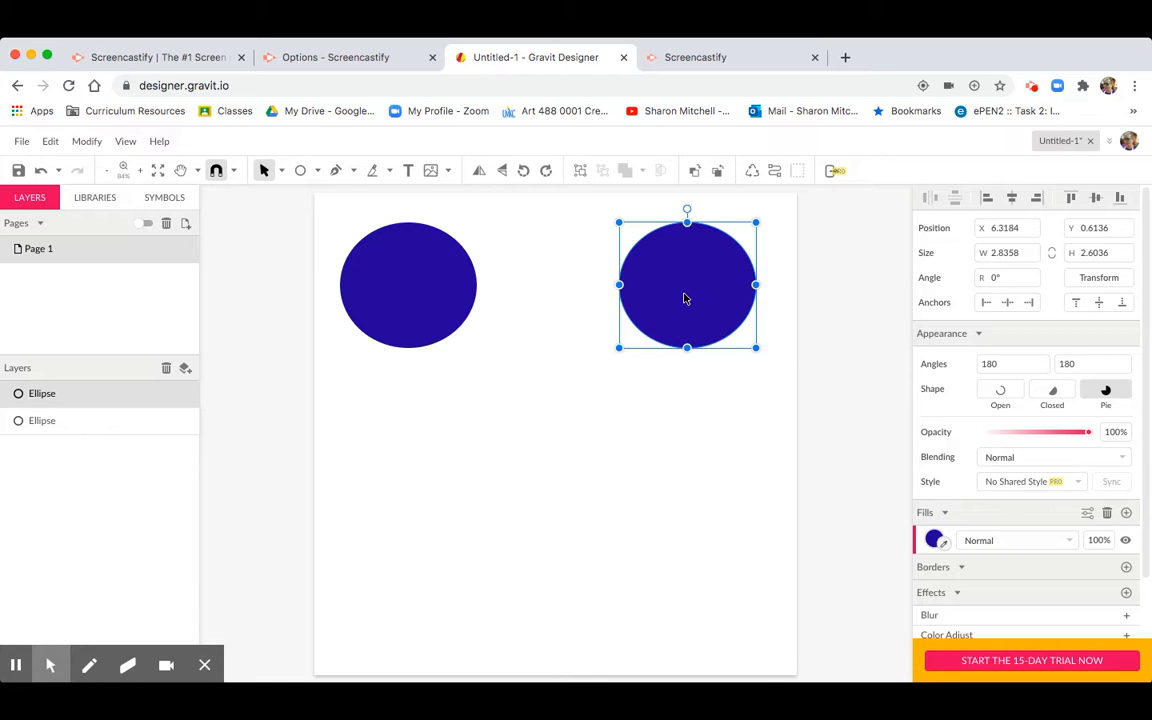
{"action": "key", "text": "alt"}
{"action": "left_click", "coordinate": [481, 456]}
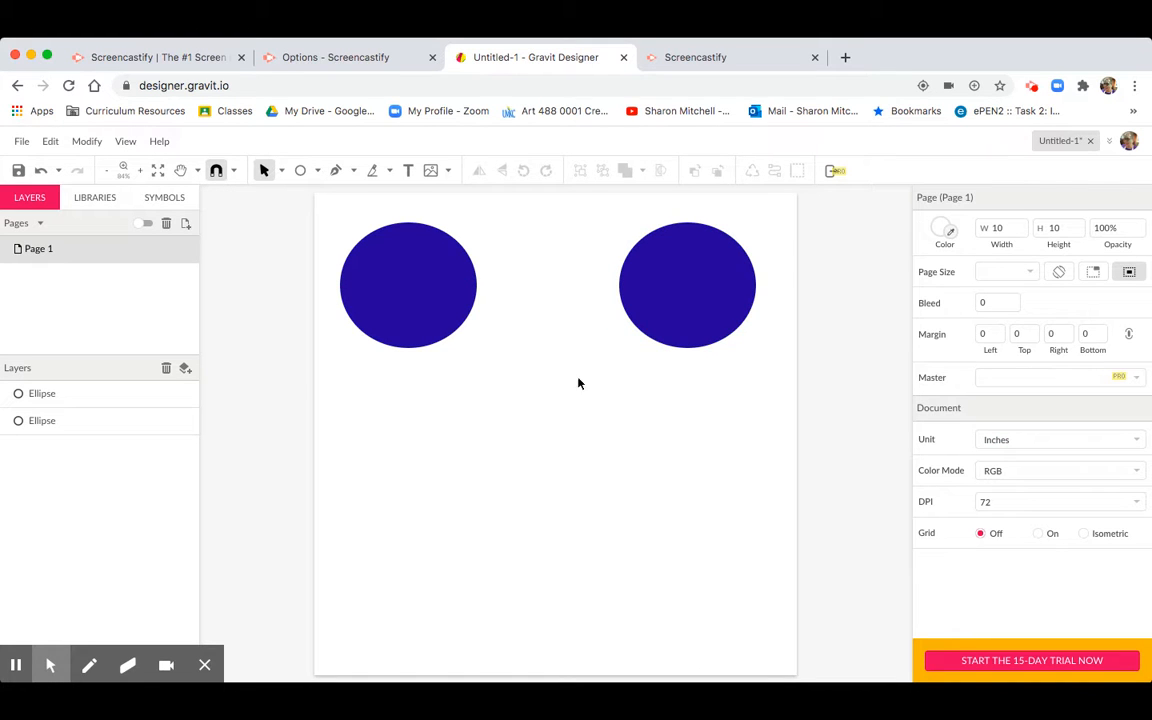
{"action": "left_click", "coordinate": [679, 305]}
{"action": "left_click_drag", "start_coordinate": [680, 305], "coordinate": [689, 313]}
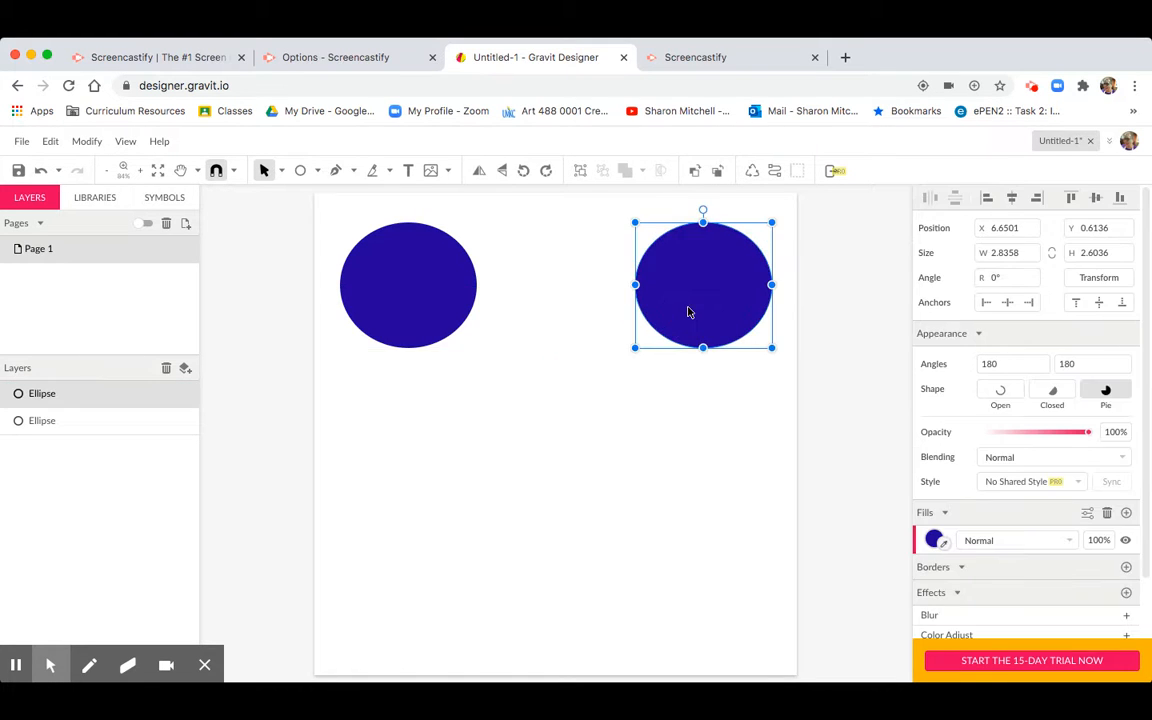
{"action": "left_click", "coordinate": [533, 416]}
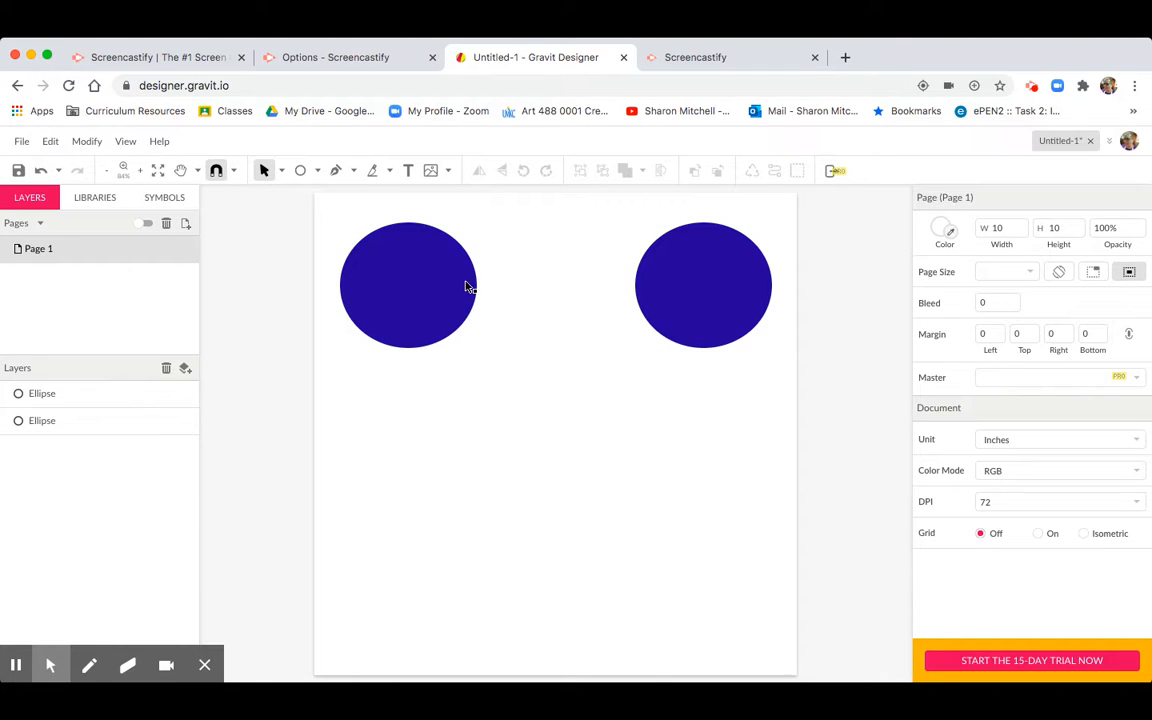
Step: Select both blue ellipses and group them
{"action": "left_click", "coordinate": [428, 290]}
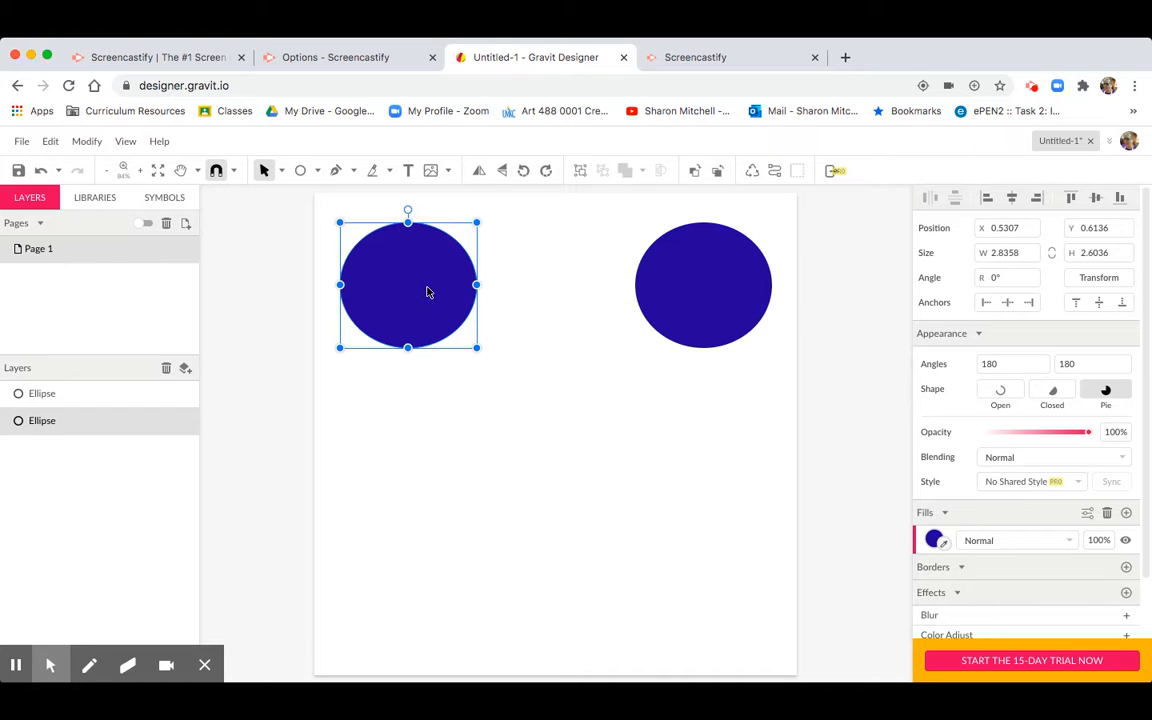
{"action": "left_click", "coordinate": [702, 288], "text": "shift"}
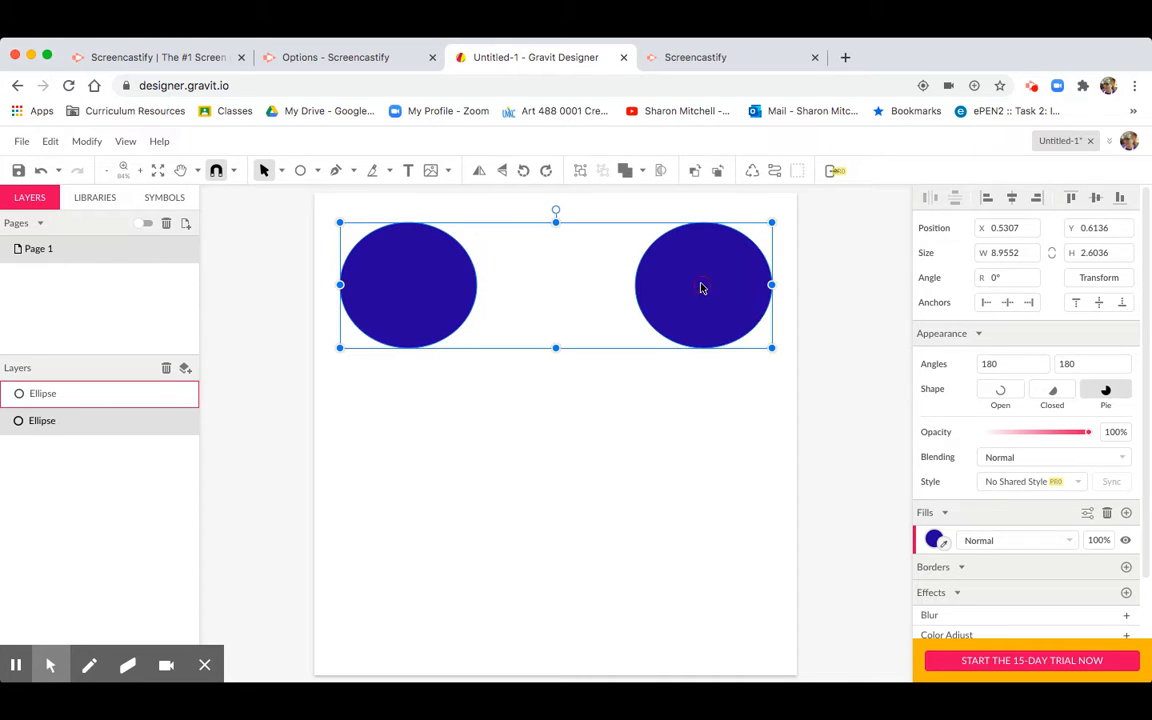
{"action": "left_click", "coordinate": [88, 142]}
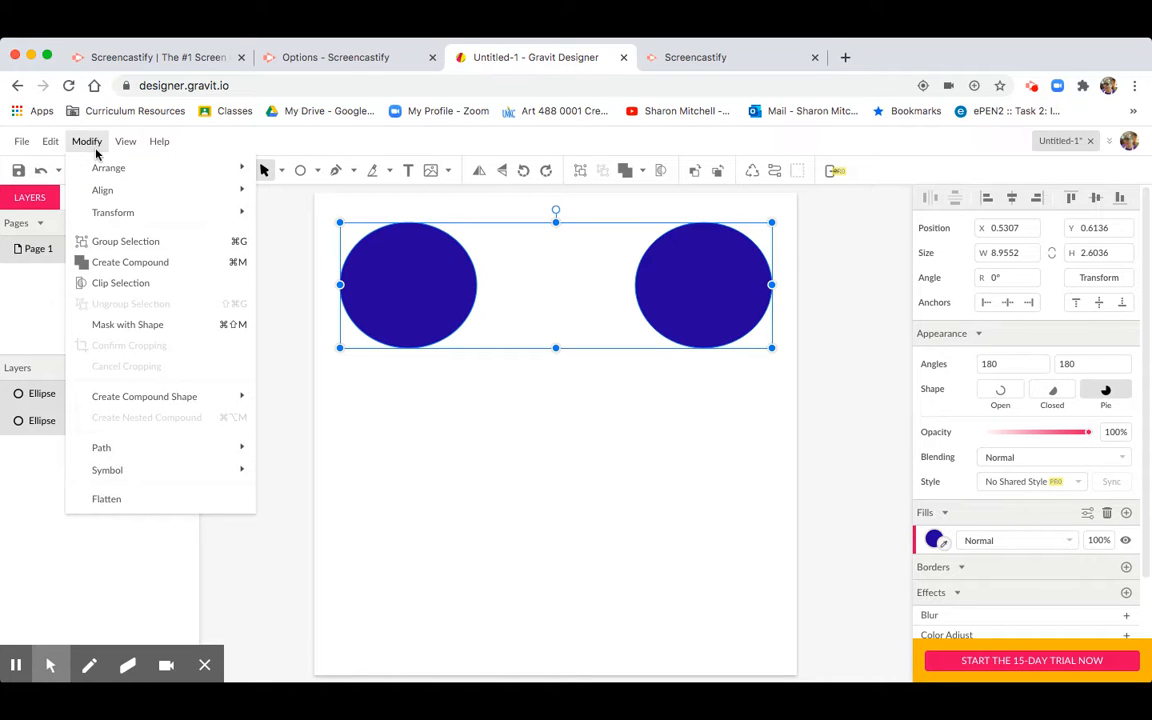
{"action": "left_click", "coordinate": [108, 242]}
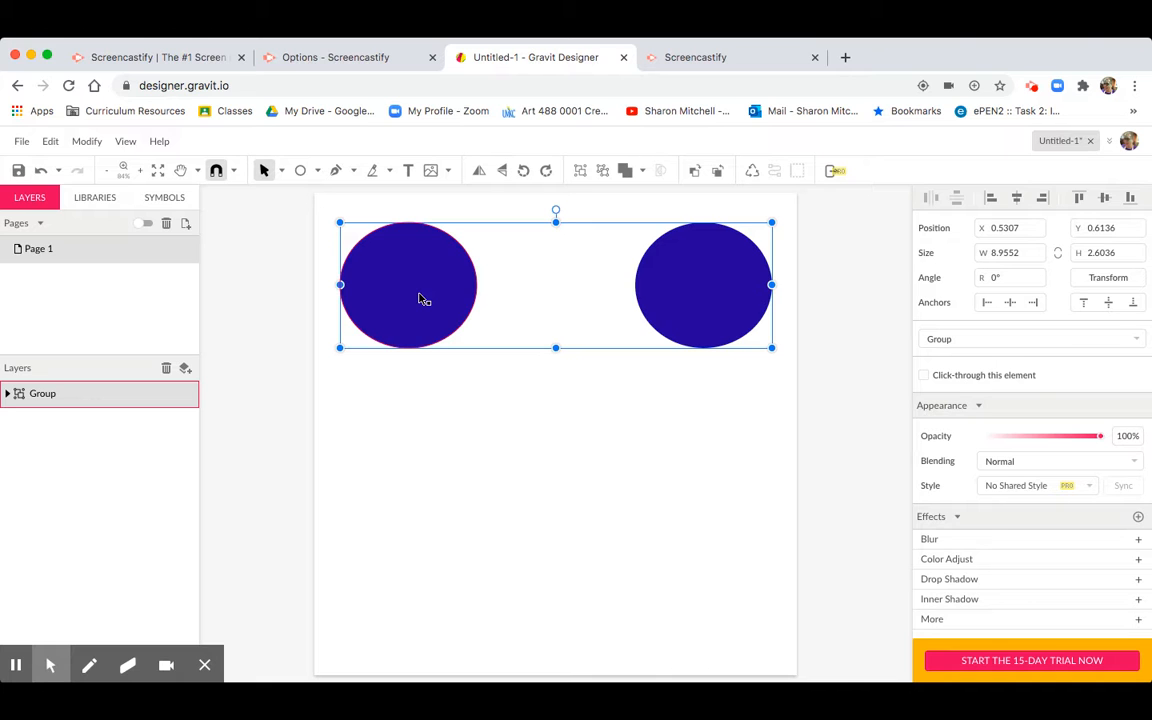
Step: Duplicate the ellipse pair straight down to about Y 6.48 in, aligned beneath the original pair
{"action": "key", "text": "alt"}
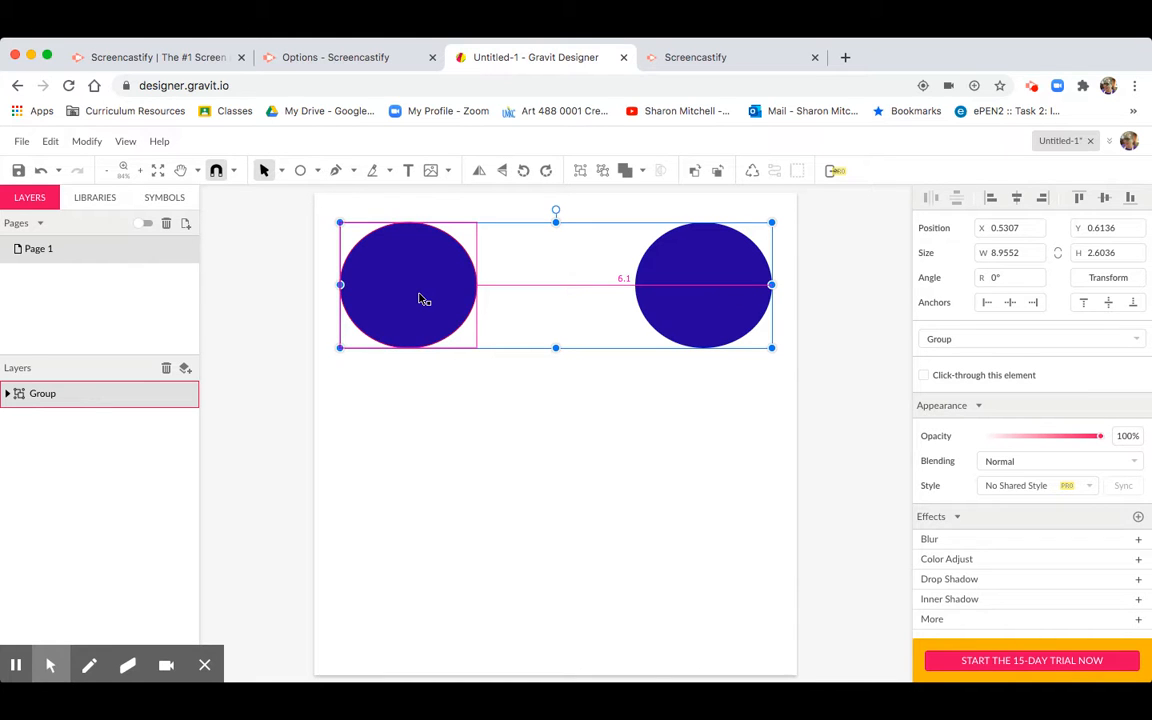
{"action": "left_click_drag", "start_coordinate": [420, 298], "coordinate": [441, 533]}
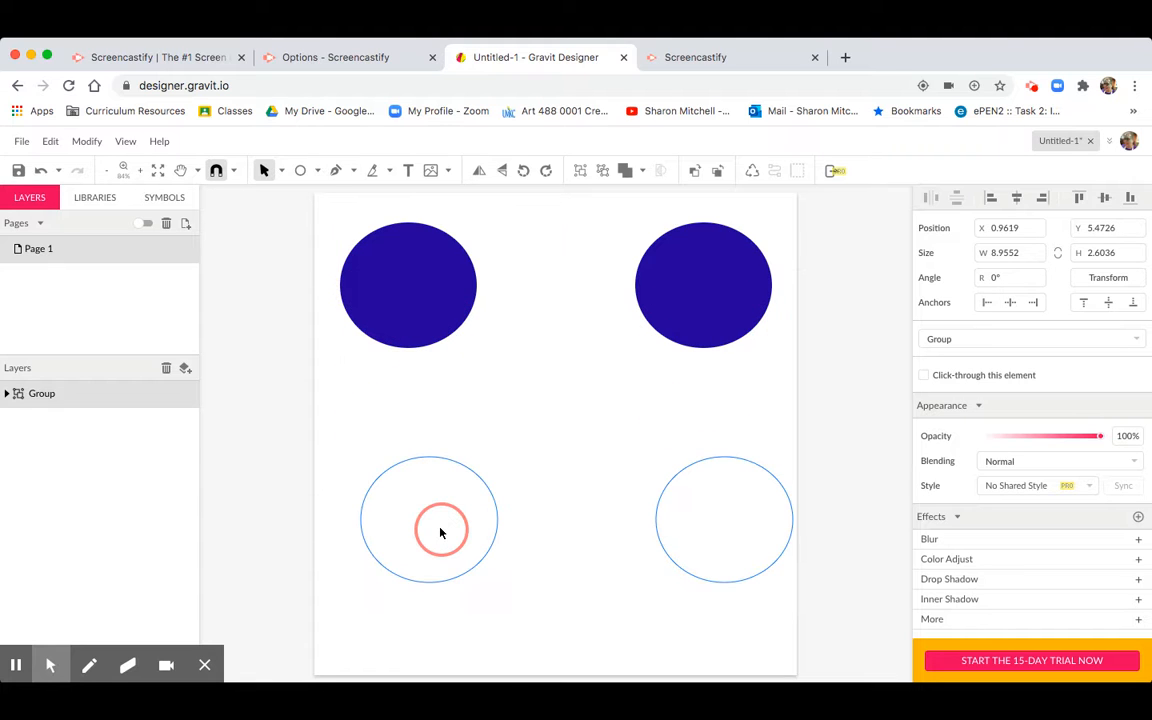
{"action": "left_click_drag", "start_coordinate": [441, 533], "coordinate": [420, 581]}
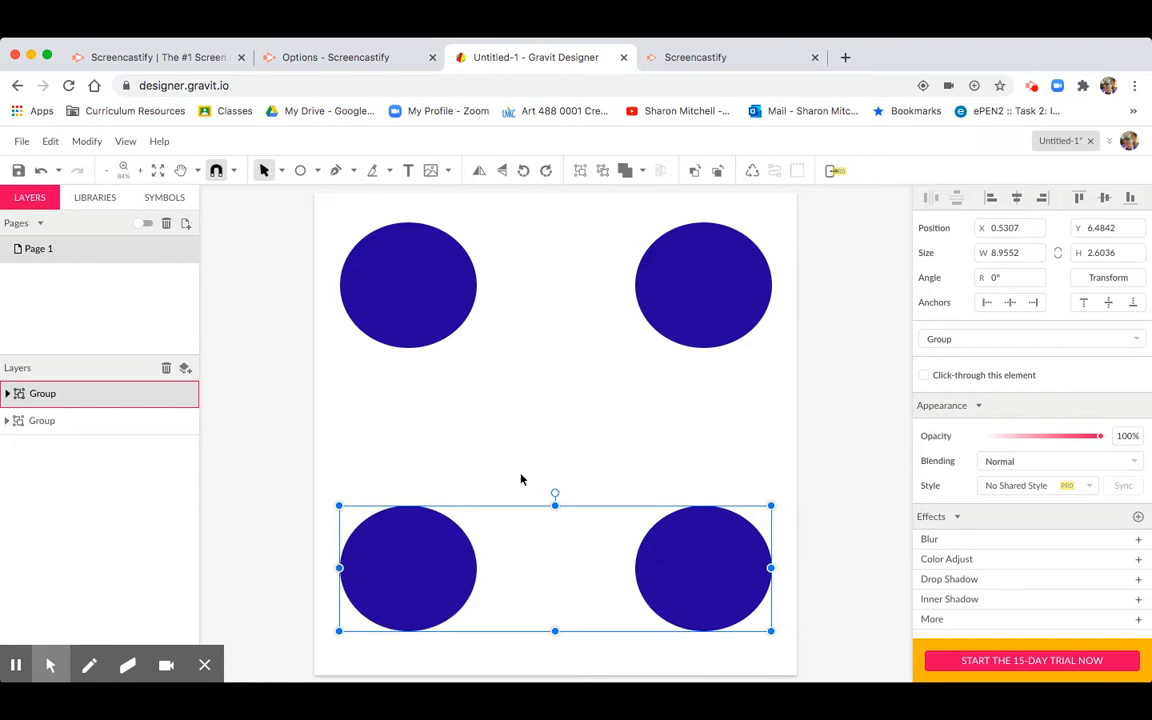
{"action": "left_click", "coordinate": [528, 441]}
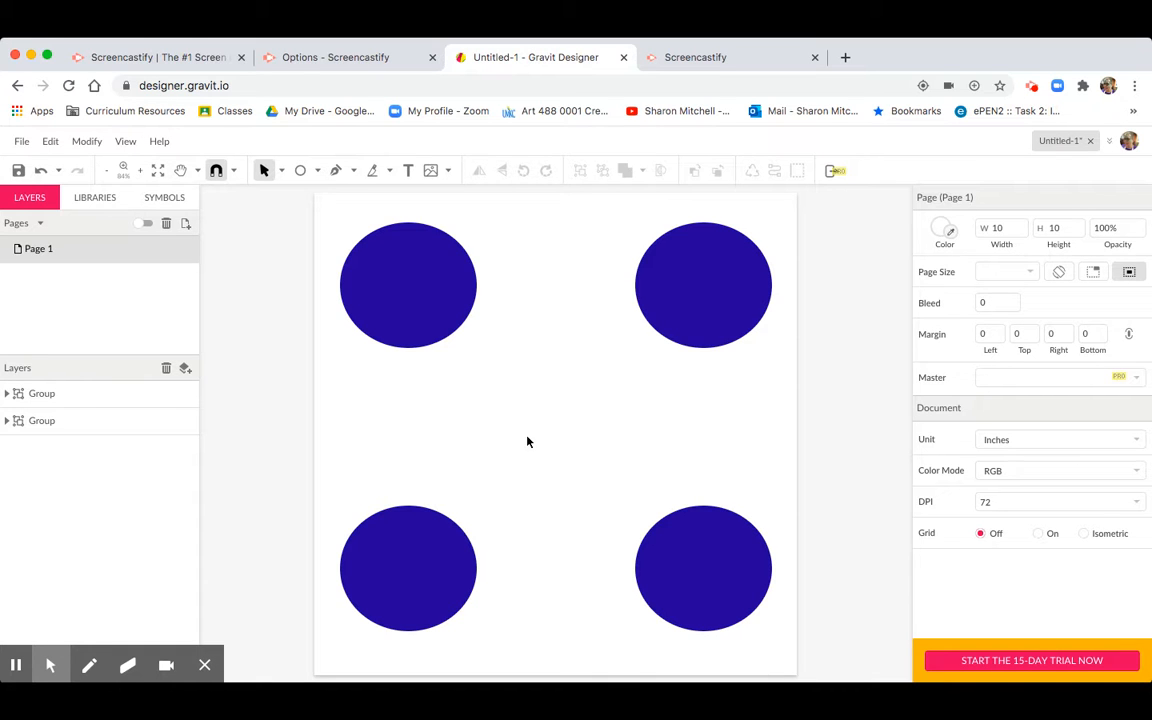
Step: Select the upper and lower ellipse pairs and combine them into one group
{"action": "left_click_drag", "start_coordinate": [325, 214], "coordinate": [789, 642]}
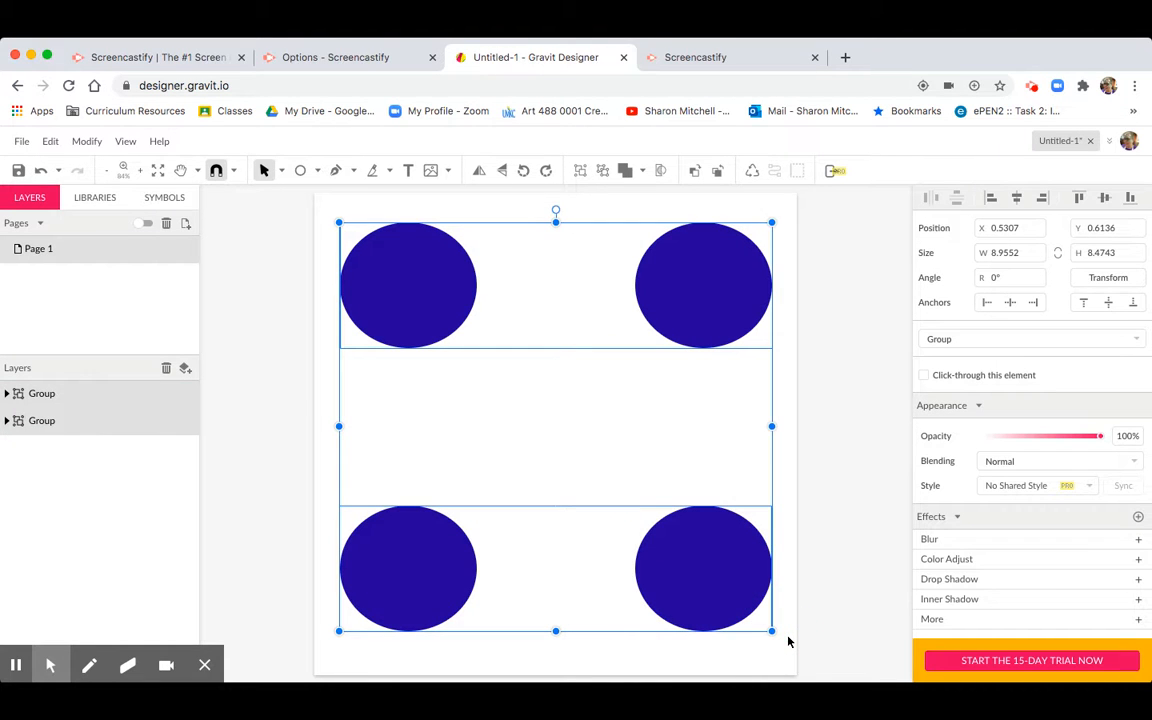
{"action": "left_click", "coordinate": [87, 143]}
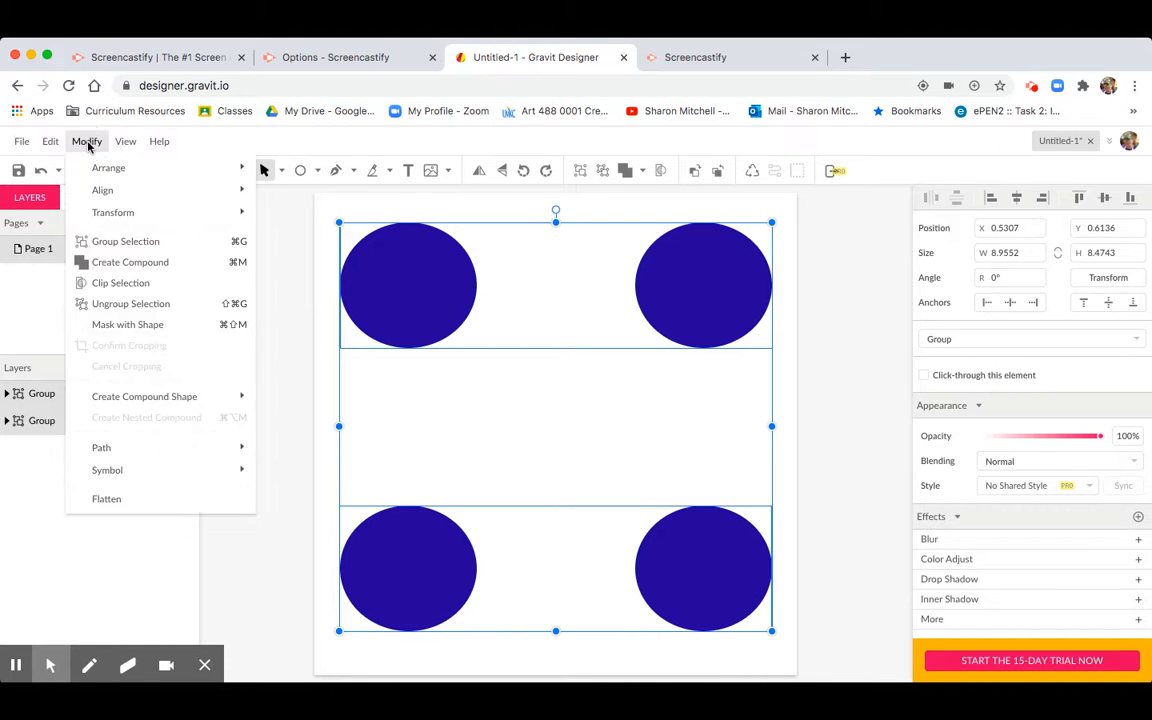
{"action": "left_click", "coordinate": [108, 243]}
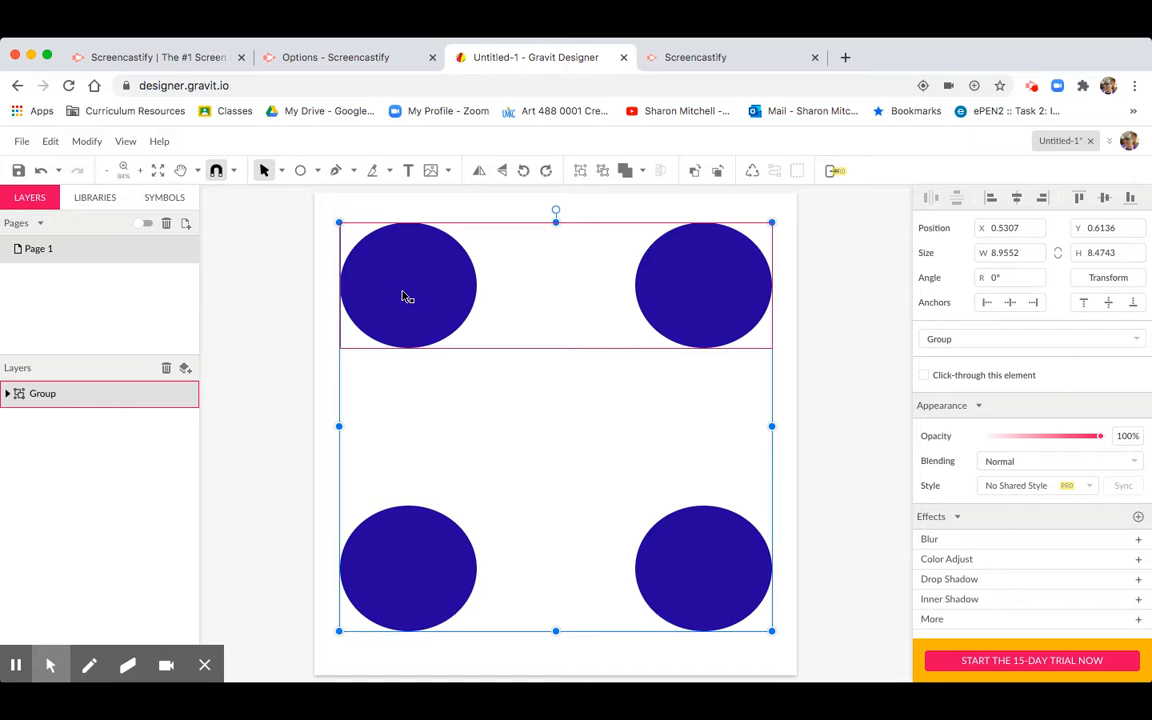
Step: Duplicate the four-ellipse group, shrink the copy to about 4.26 × 4.54 in and center it inside the original at about X 2.88, Y 2.58 in
{"action": "left_click_drag", "start_coordinate": [407, 297], "coordinate": [537, 313]}
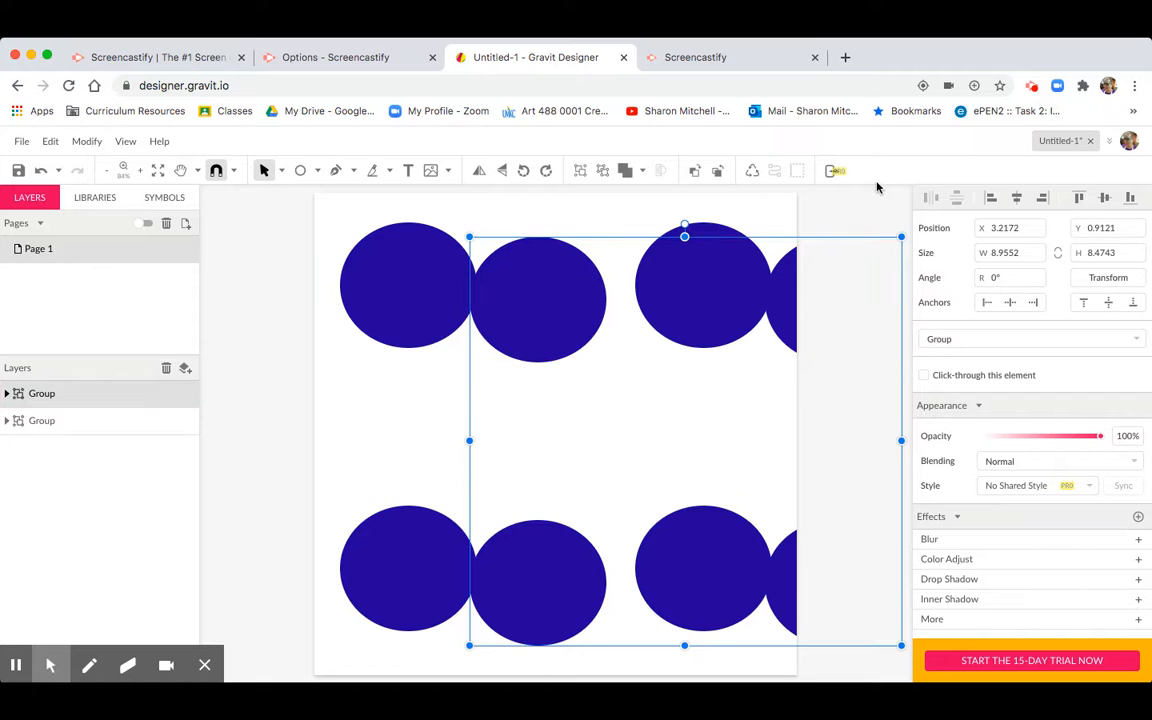
{"action": "left_click", "coordinate": [898, 238]}
{"action": "left_click_drag", "start_coordinate": [898, 238], "coordinate": [634, 347]}
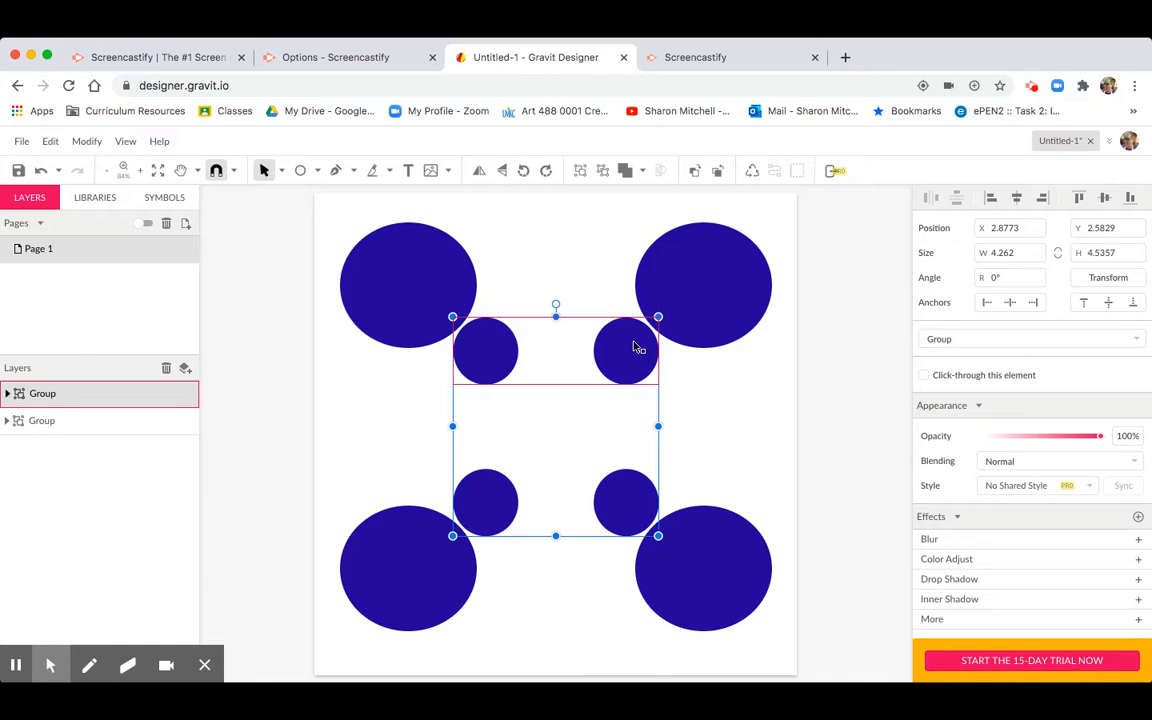
Step: Duplicate the small four-ellipse group and place the copy offset to about X 4.27, Y 2.85 in
{"action": "key", "text": "alt"}
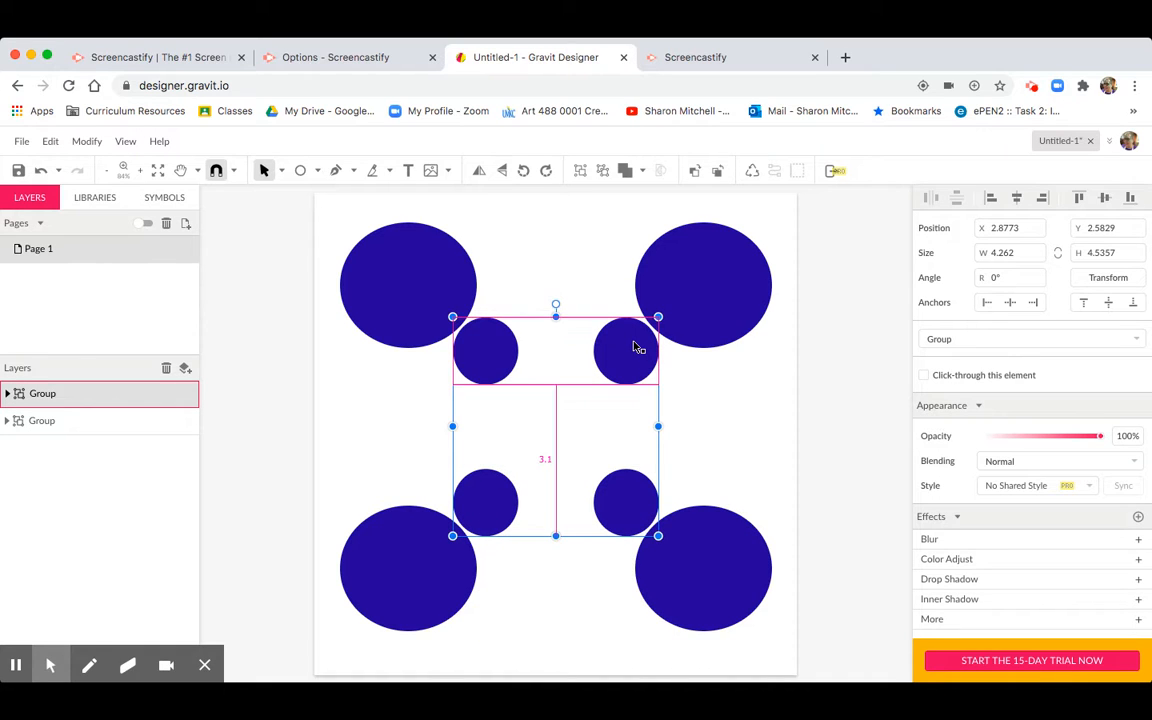
{"action": "left_click_drag", "start_coordinate": [634, 347], "coordinate": [705, 361]}
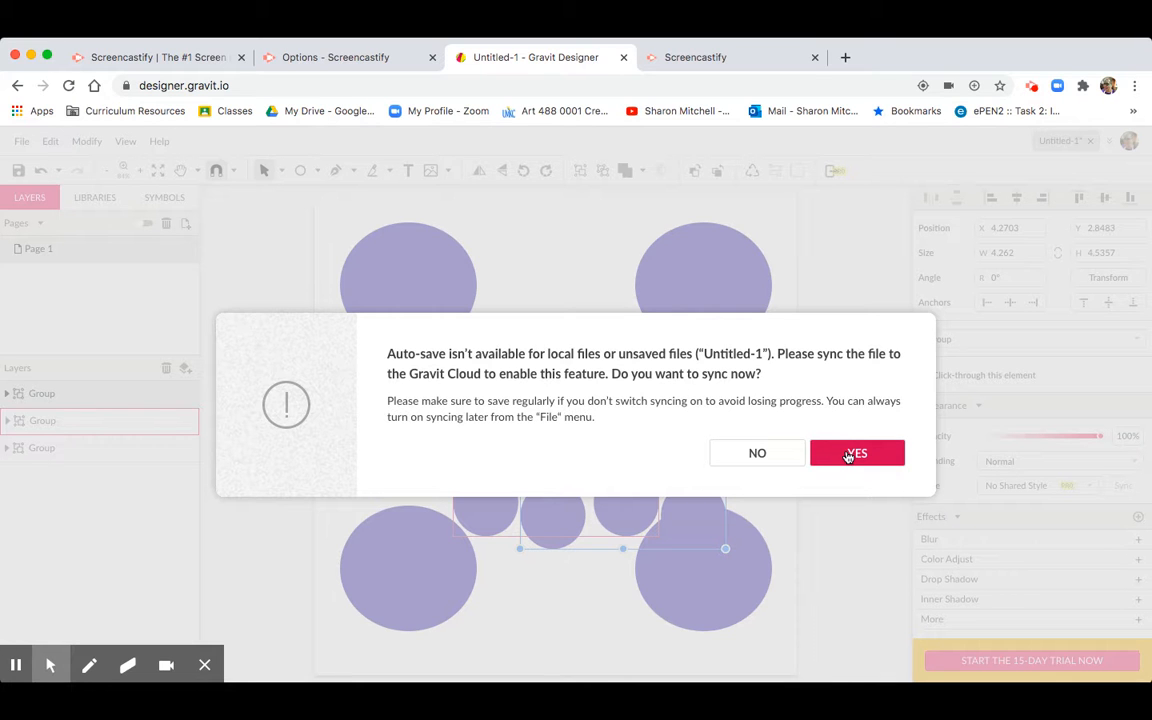
Step: Accept syncing the design to Gravit Cloud and save it there as "radial 2"
{"action": "left_click", "coordinate": [848, 456]}
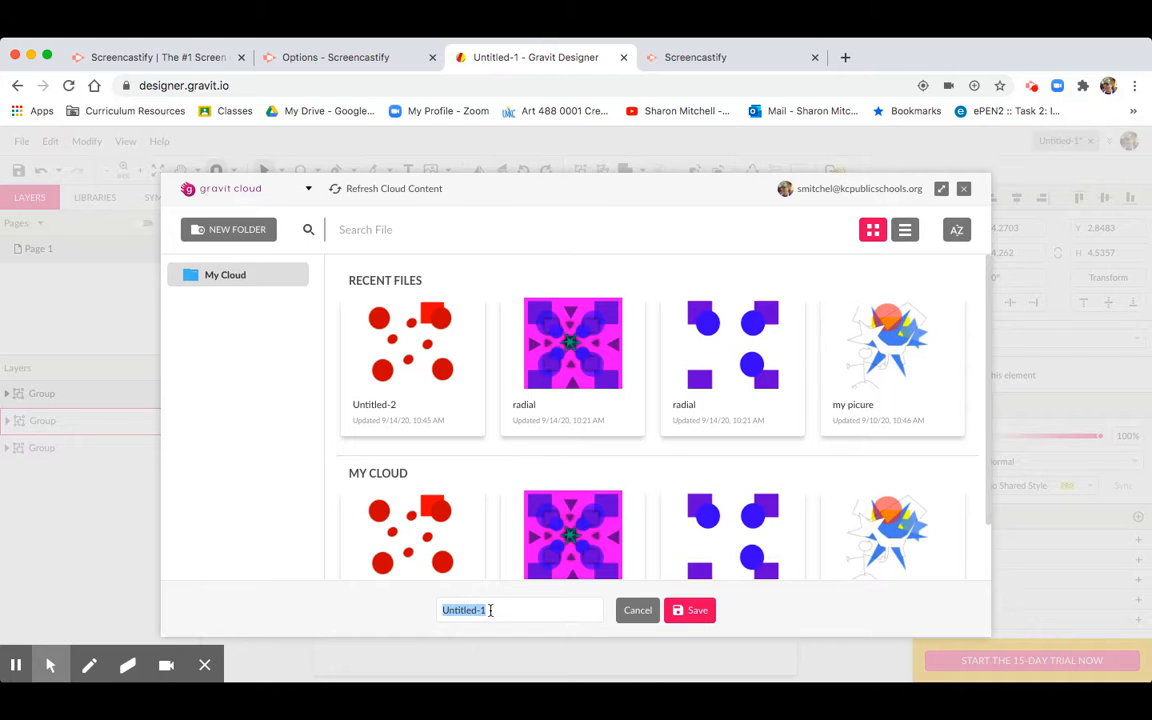
{"action": "type", "text": "radial 2"}
{"action": "left_click", "coordinate": [697, 611]}
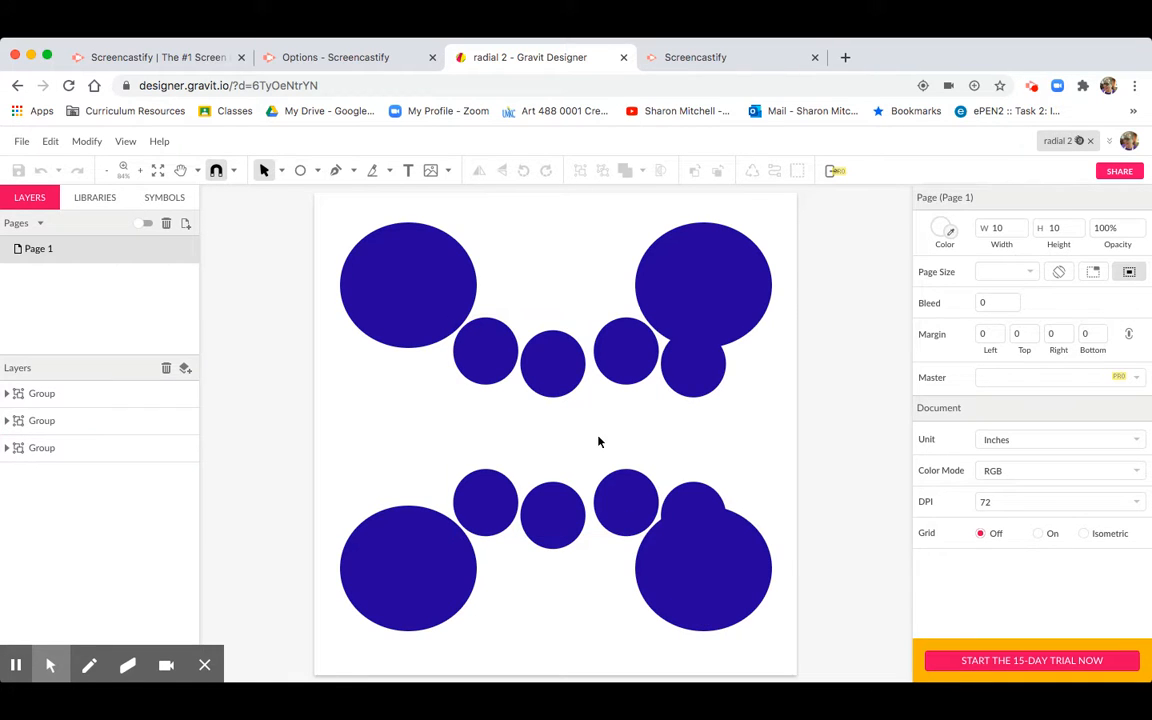
Step: Rotate the offset small-ellipse group to about -43° and move it to about X 2.19, Y 1.91 in to form a ring with the other small ellipses
{"action": "left_click", "coordinate": [563, 383]}
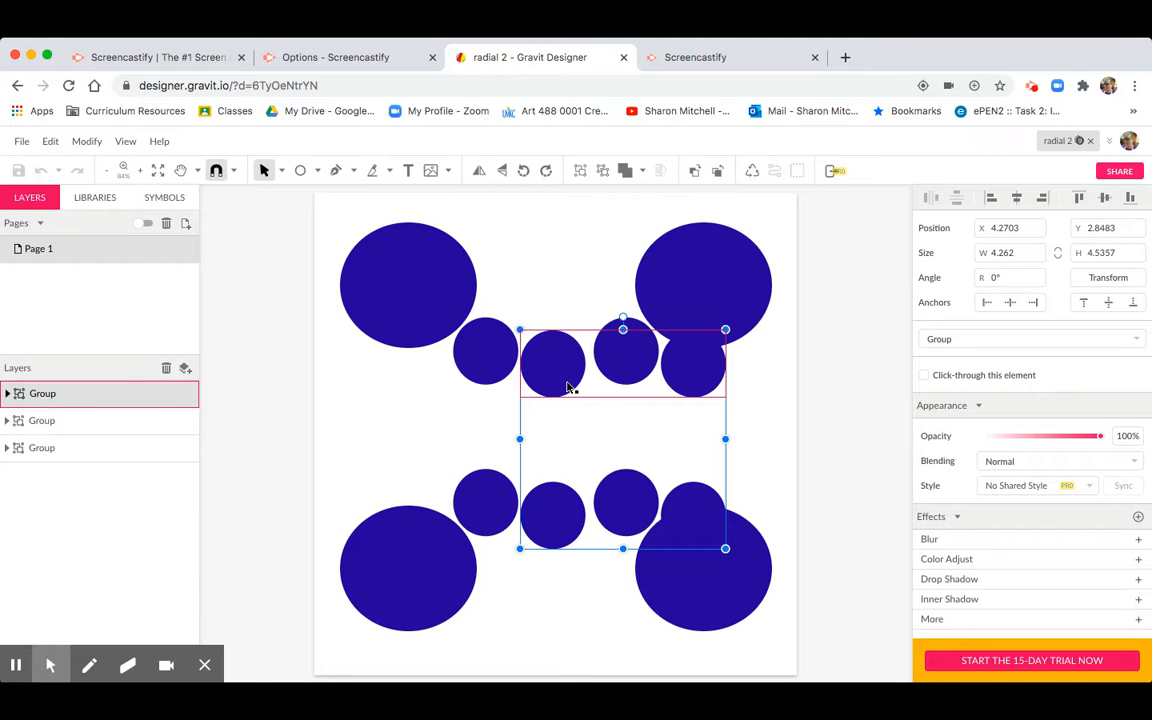
{"action": "left_click", "coordinate": [513, 324]}
{"action": "left_click_drag", "start_coordinate": [513, 324], "coordinate": [562, 304]}
{"action": "left_click", "coordinate": [636, 326]}
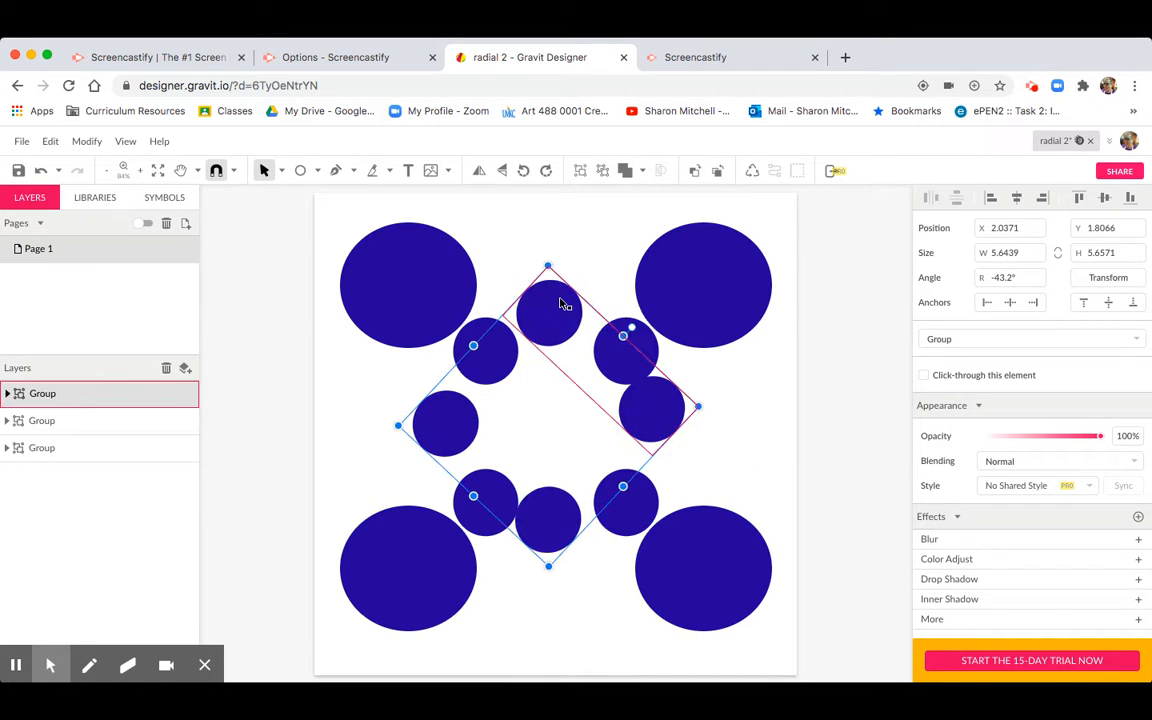
{"action": "left_click", "coordinate": [701, 405]}
{"action": "left_click_drag", "start_coordinate": [703, 405], "coordinate": [708, 421]}
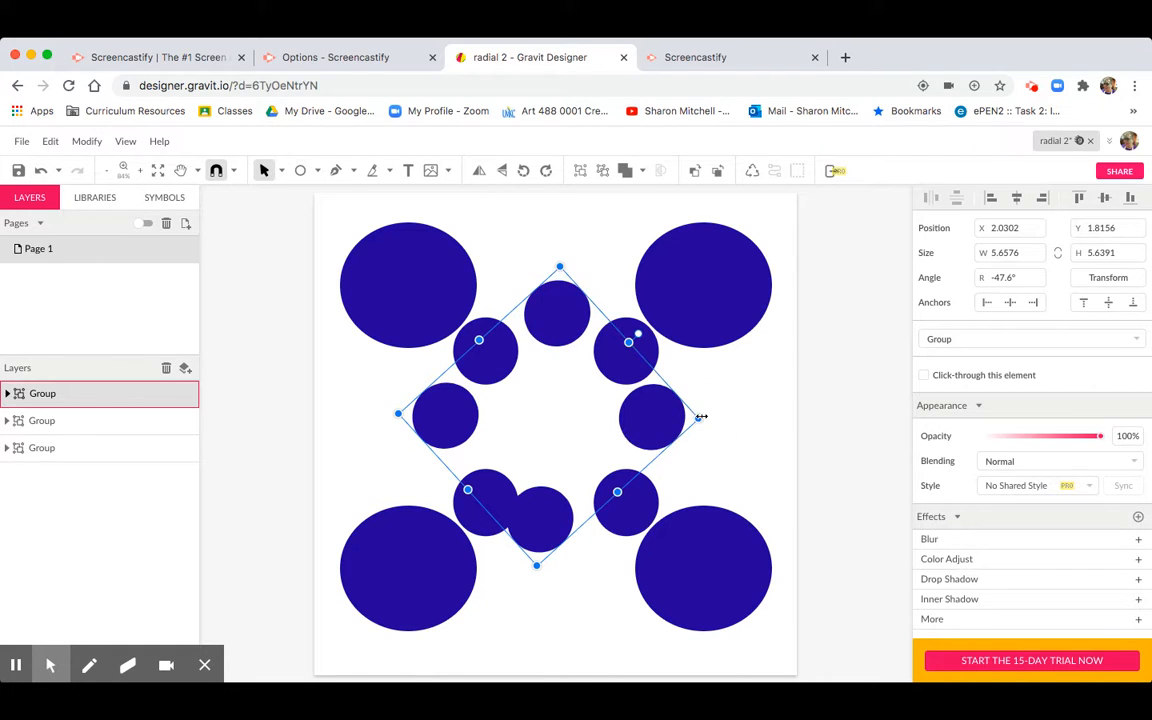
{"action": "left_click_drag", "start_coordinate": [705, 416], "coordinate": [709, 406]}
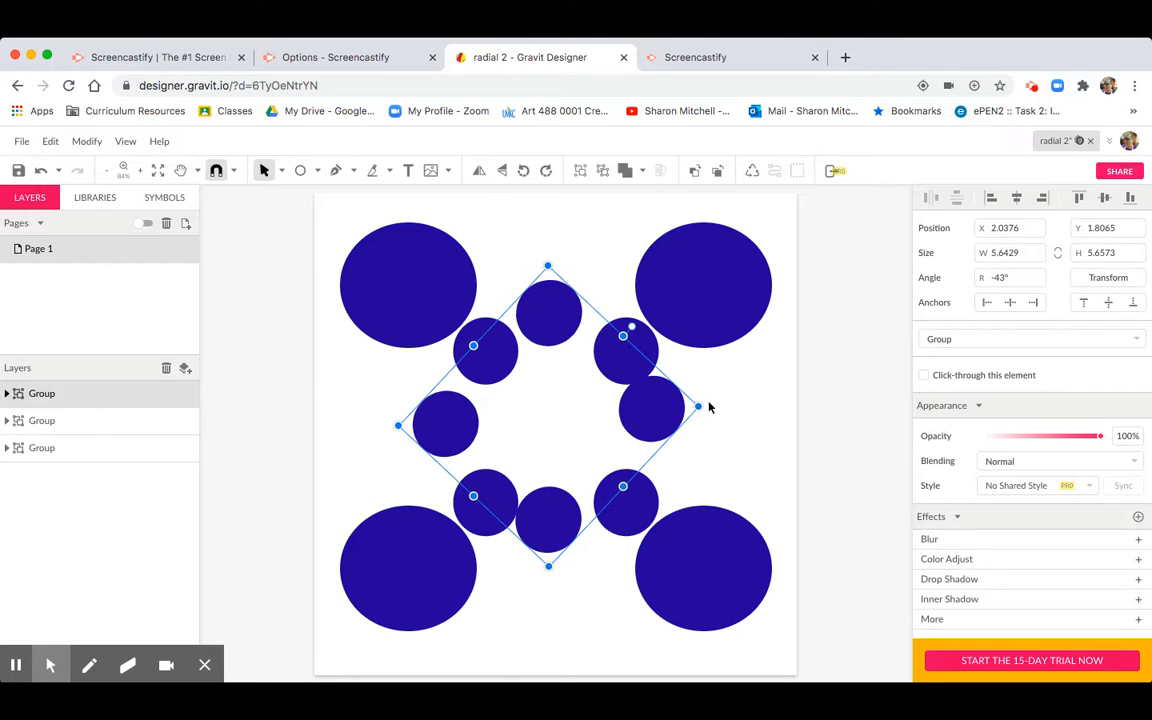
{"action": "left_click_drag", "start_coordinate": [563, 524], "coordinate": [568, 527]}
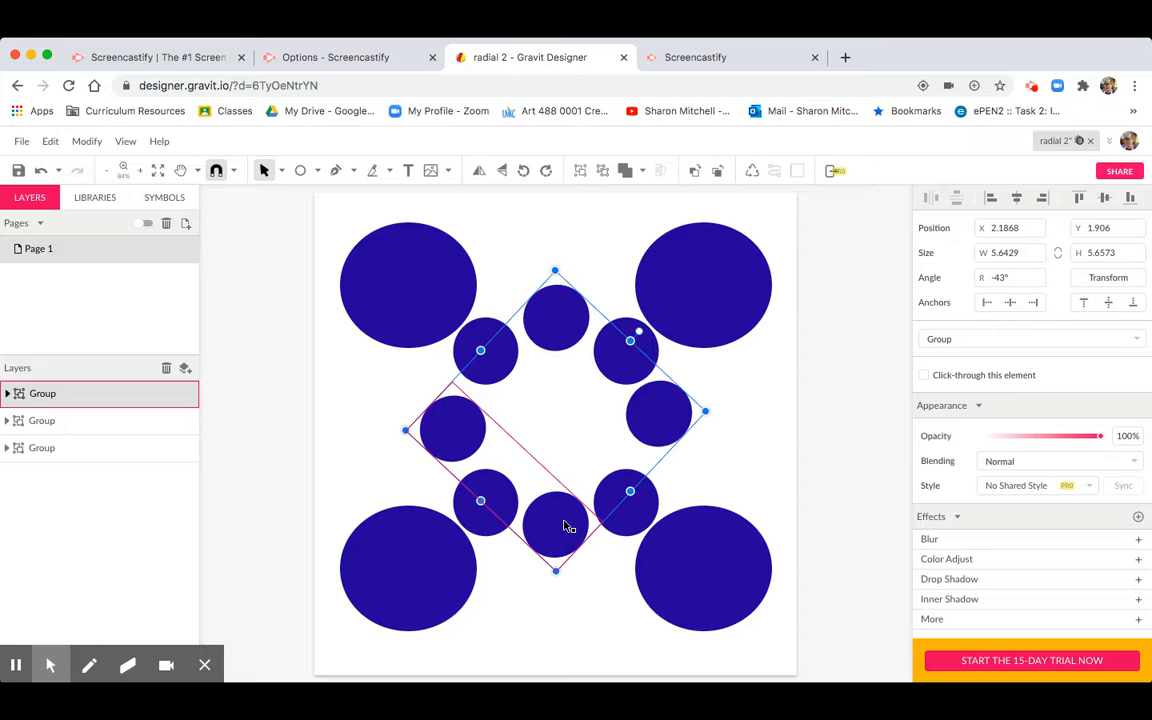
{"action": "left_click", "coordinate": [592, 591]}
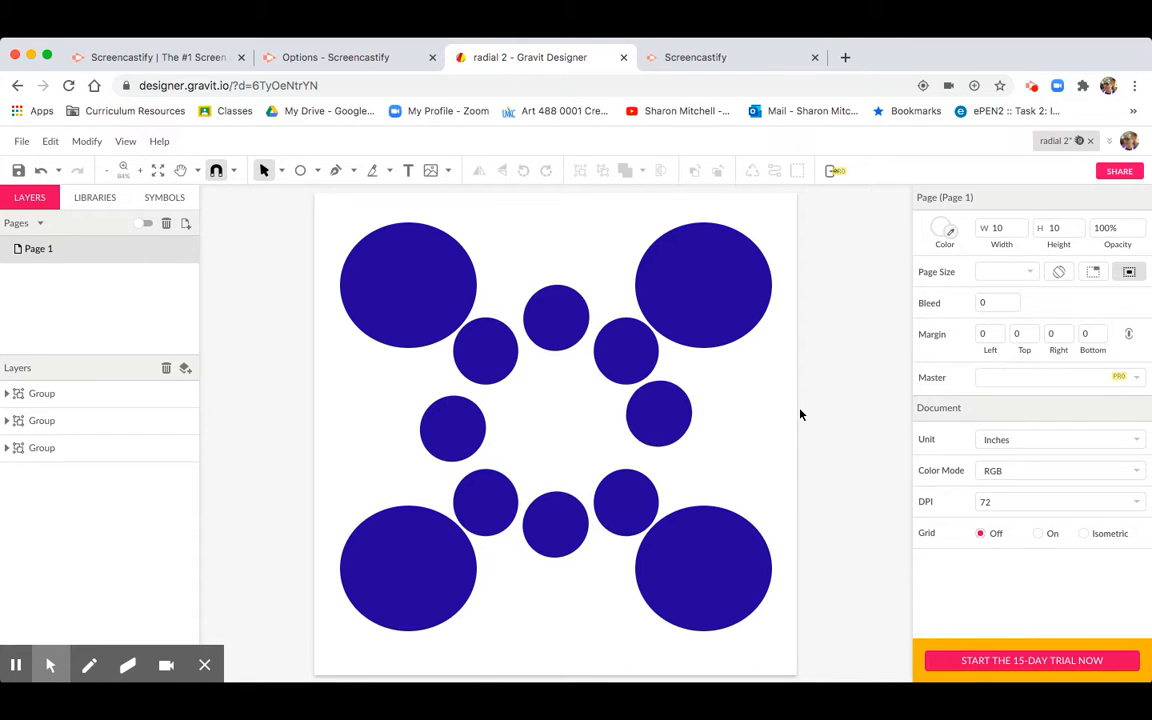
Step: Add a Color Adjust effect with a hue of about 97° to the upper-right ellipse pair inside the rotated group
{"action": "left_click", "coordinate": [566, 325]}
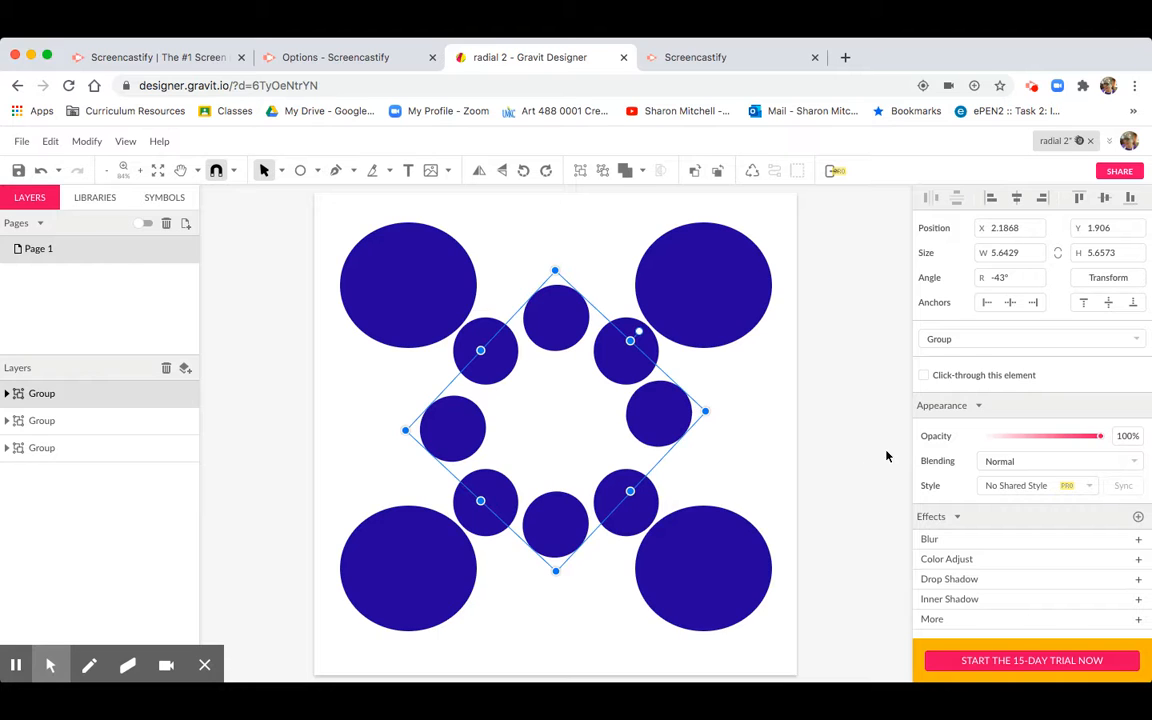
{"action": "double_click", "coordinate": [663, 413]}
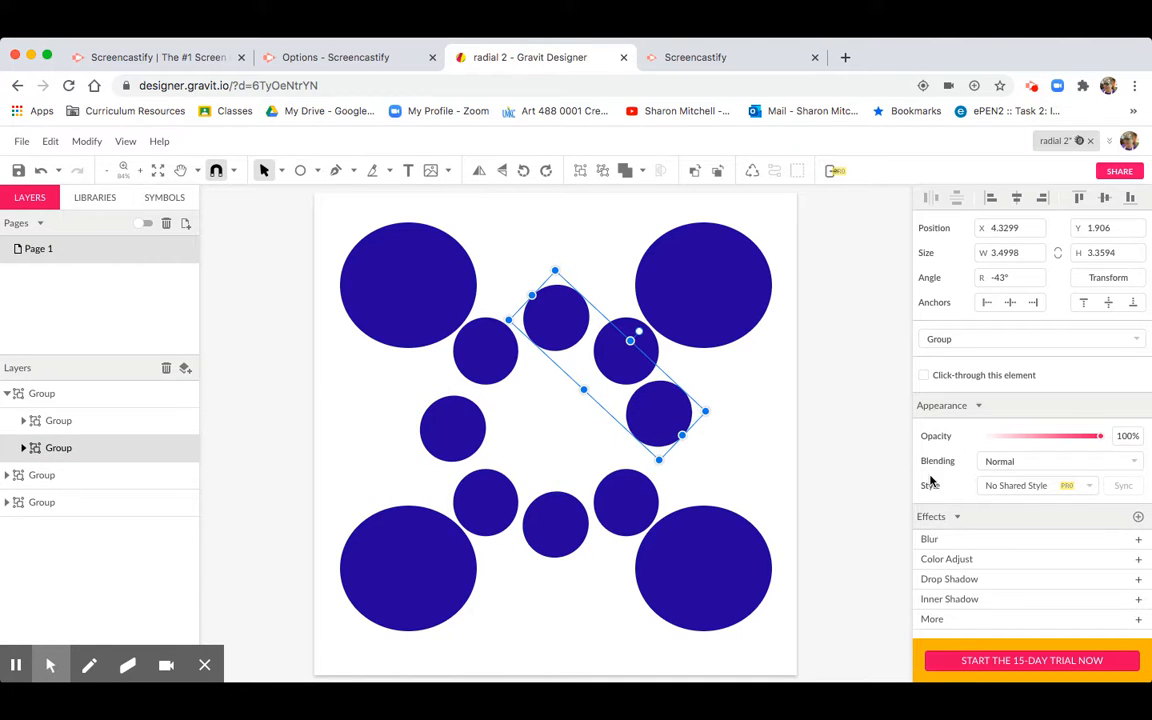
{"action": "left_click", "coordinate": [948, 559]}
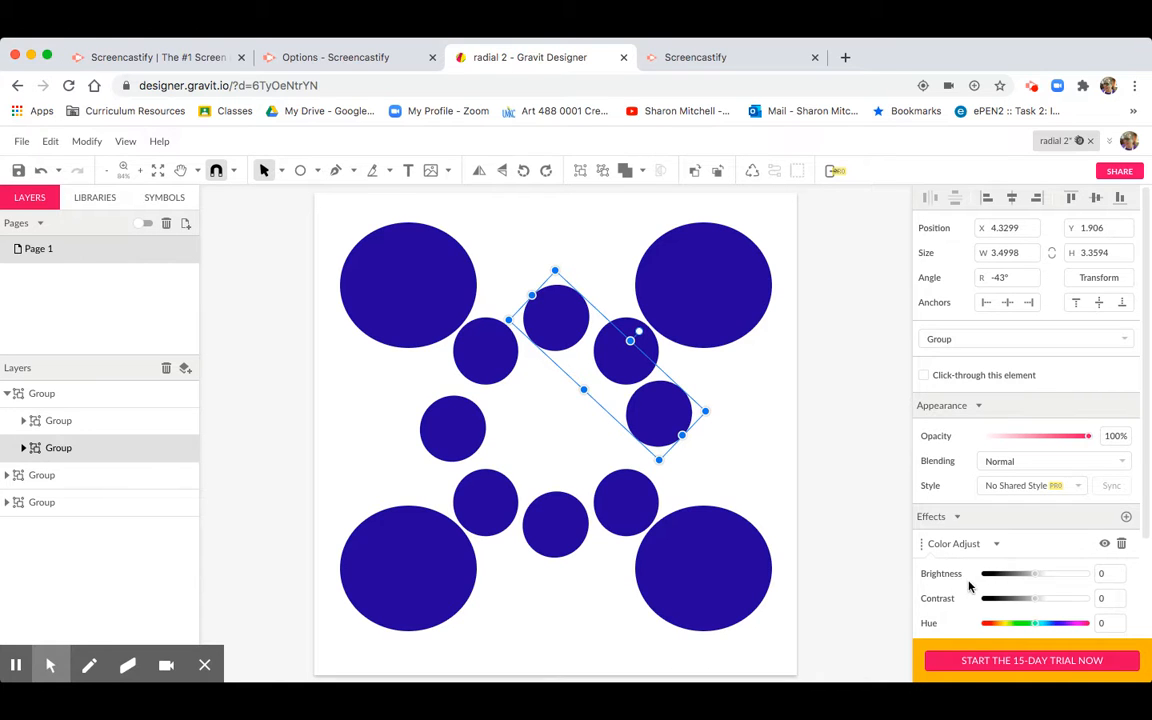
{"action": "left_click", "coordinate": [1037, 623]}
{"action": "left_click_drag", "start_coordinate": [1040, 626], "coordinate": [1064, 624]}
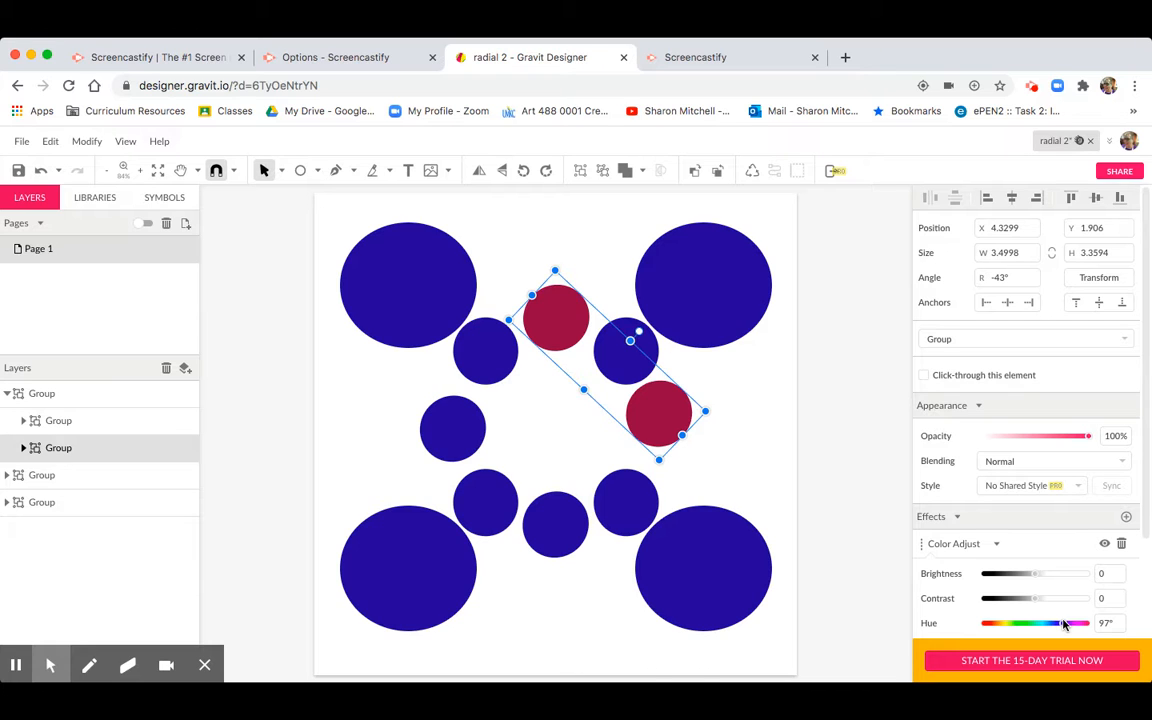
Step: Add a Color Adjust effect with a hue of -180 to the lower-left ellipse pair inside the rotated group
{"action": "left_click", "coordinate": [551, 535]}
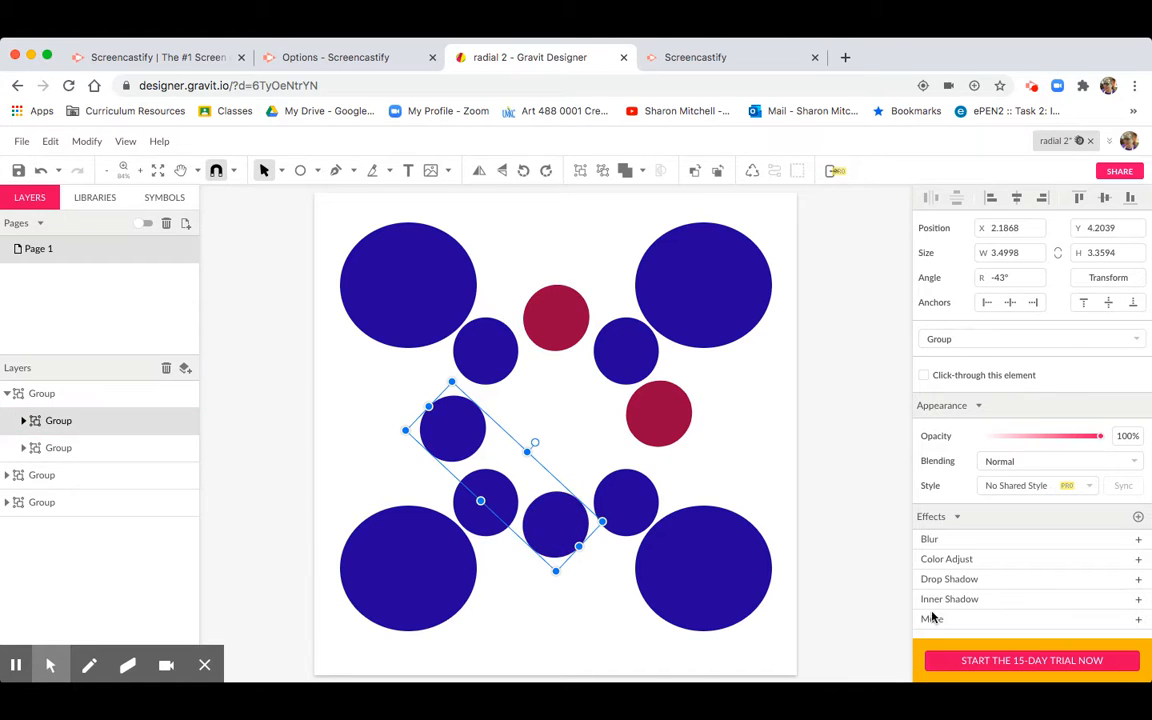
{"action": "left_click", "coordinate": [953, 558]}
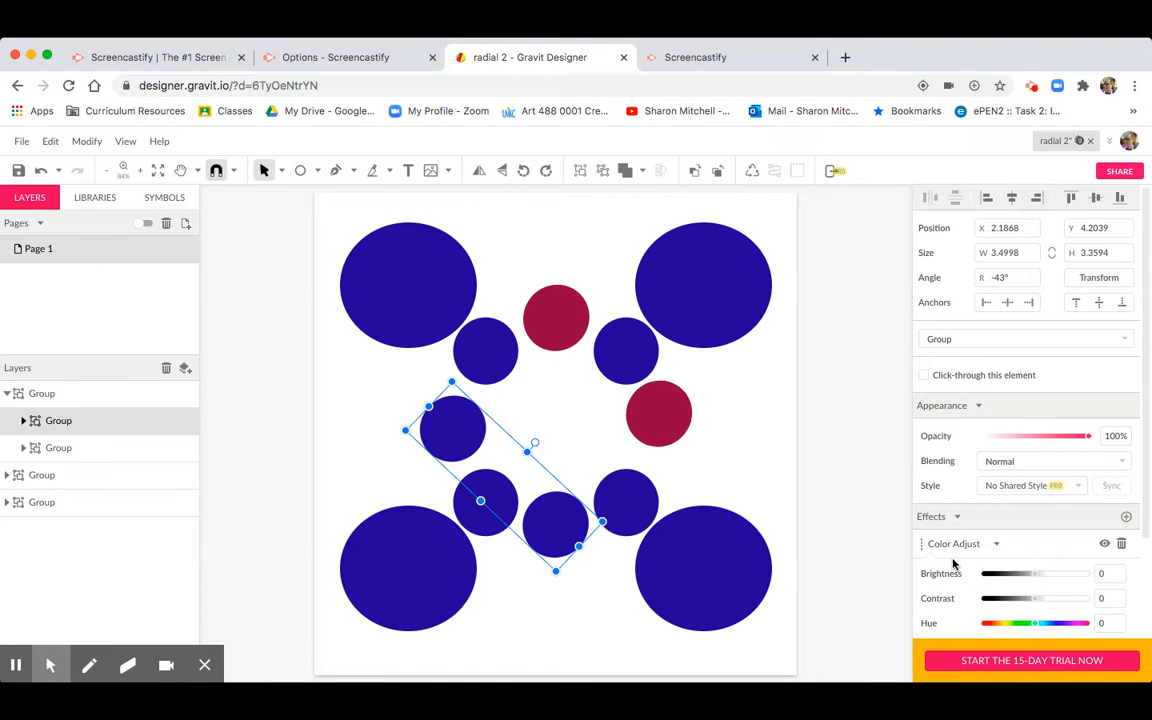
{"action": "left_click", "coordinate": [1036, 624]}
{"action": "left_click_drag", "start_coordinate": [1036, 624], "coordinate": [1061, 626]}
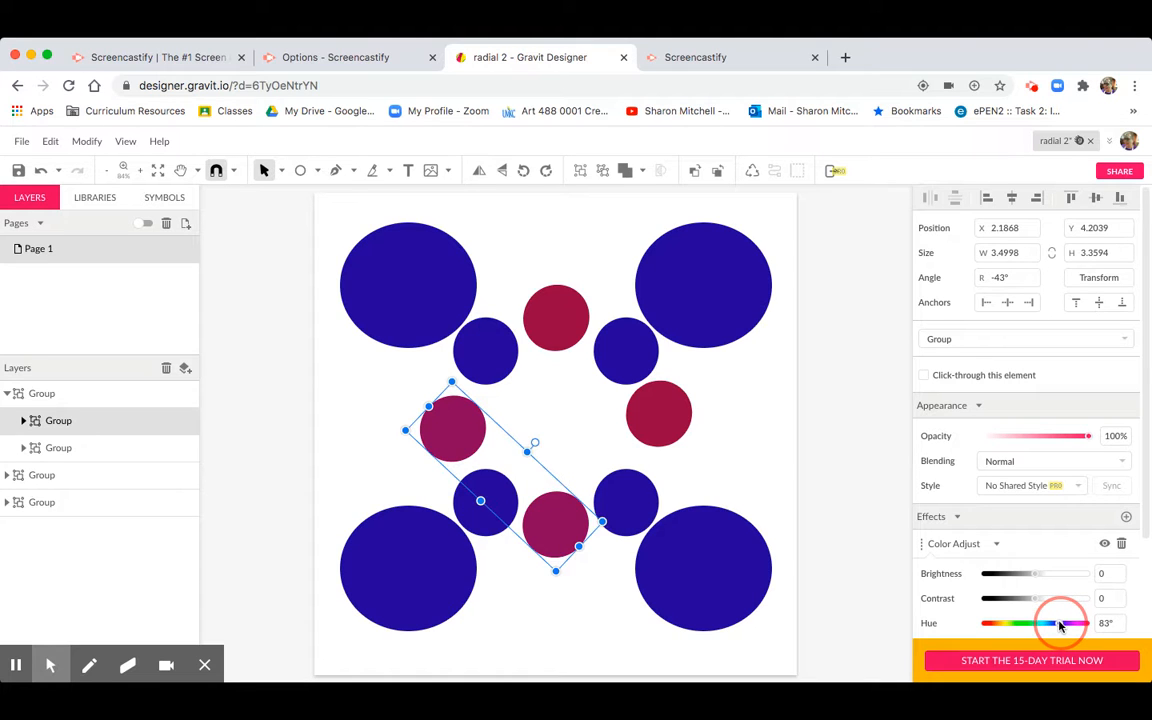
{"action": "left_click", "coordinate": [770, 441]}
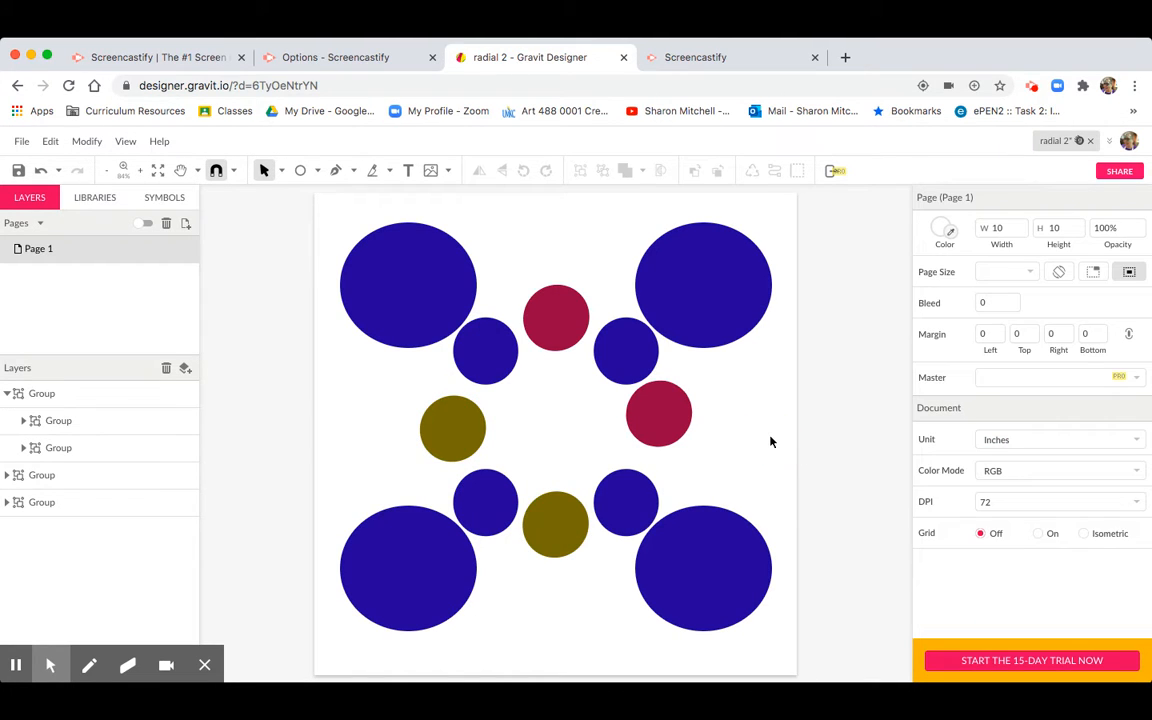
Step: Add a Color Adjust effect with a hue of 63° to the entire rotated group
{"action": "left_click", "coordinate": [569, 527]}
{"action": "left_click", "coordinate": [1028, 559]}
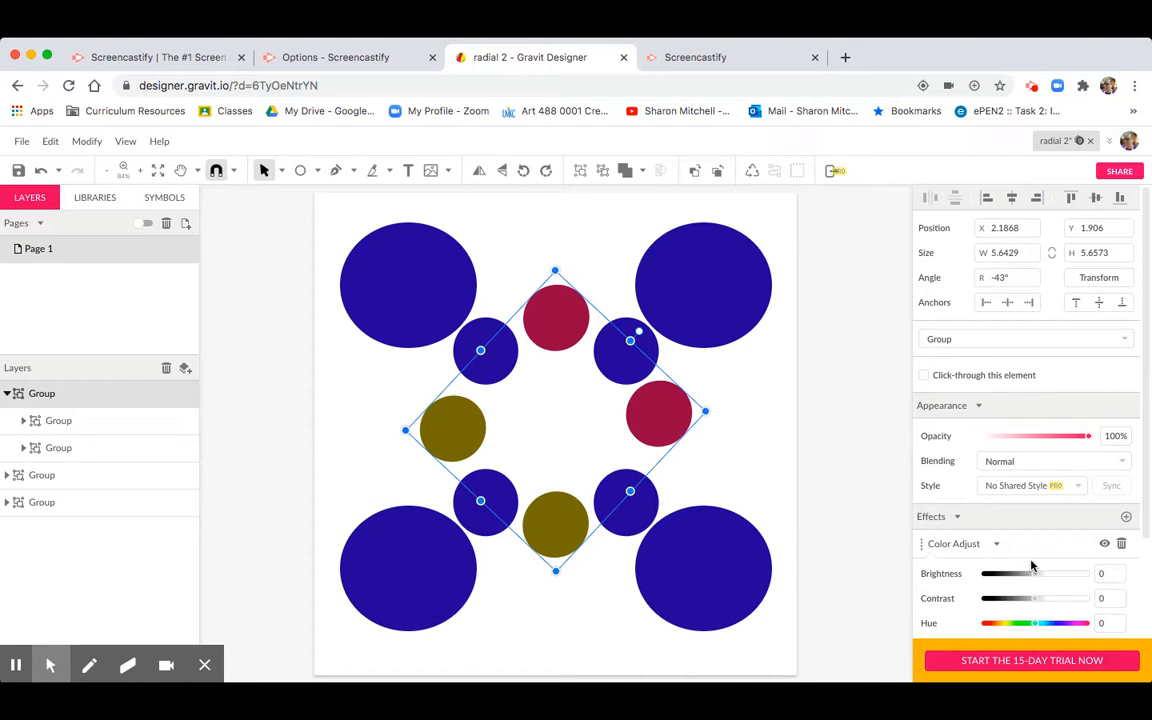
{"action": "left_click_drag", "start_coordinate": [1035, 626], "coordinate": [1054, 626]}
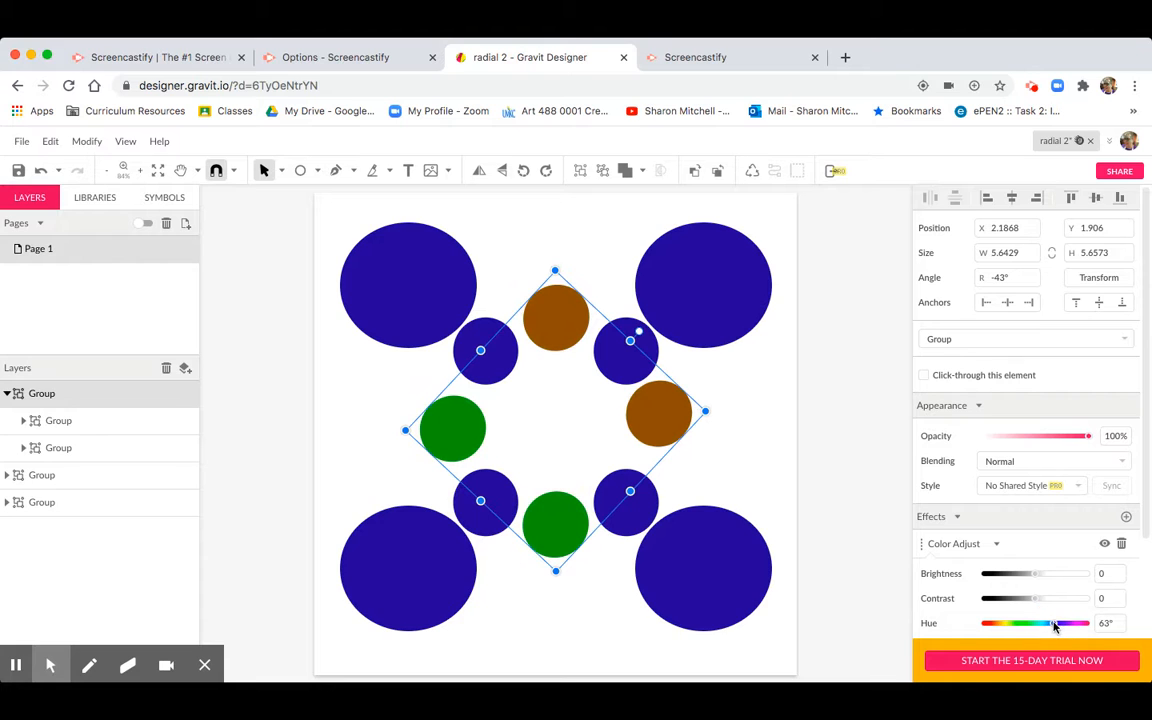
{"action": "left_click", "coordinate": [760, 457]}
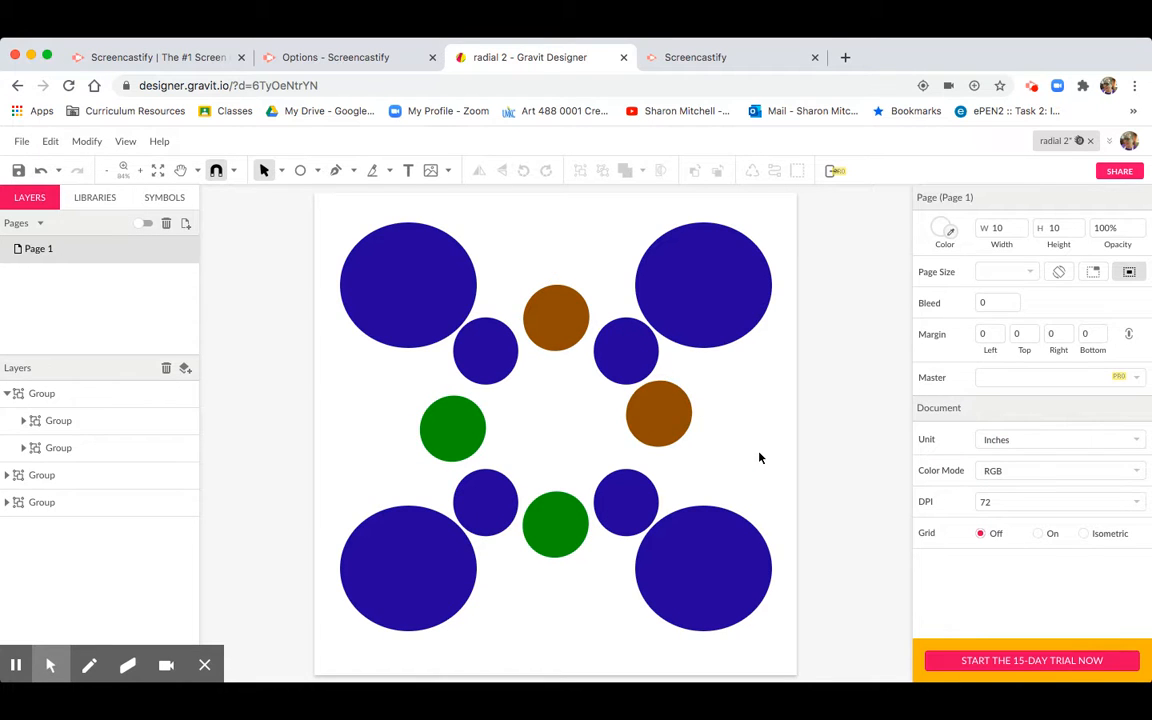
Step: Change the rotated group's Color Adjust hue to -18°
{"action": "left_click", "coordinate": [676, 417]}
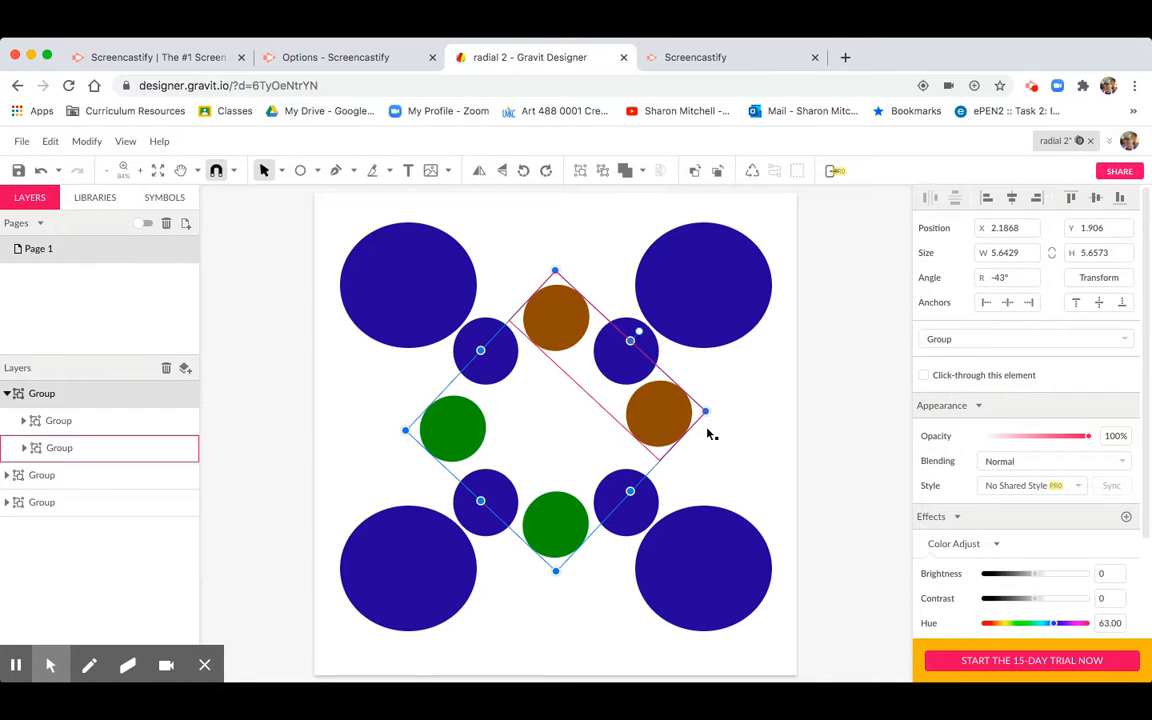
{"action": "mouse_move", "coordinate": [1053, 627]}
{"action": "left_mouse_down"}
{"action": "mouse_move", "coordinate": [1019, 627]}
{"action": "mouse_move", "coordinate": [1031, 627]}
{"action": "left_mouse_up"}
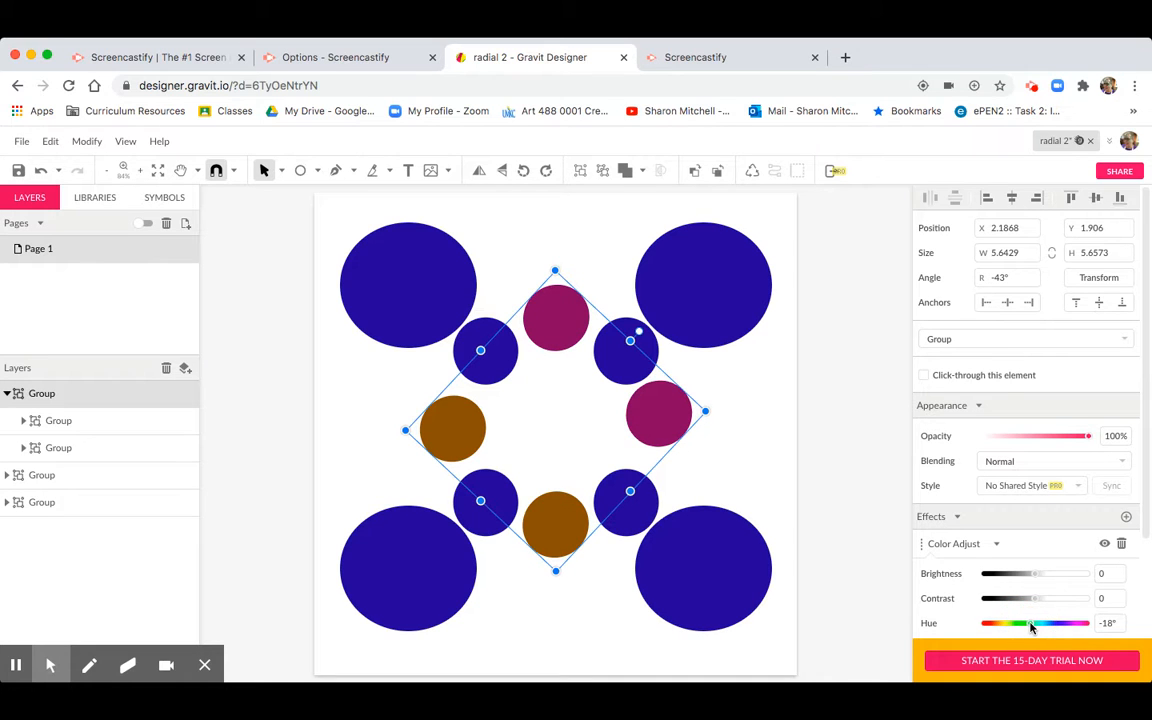
{"action": "left_click", "coordinate": [769, 460]}
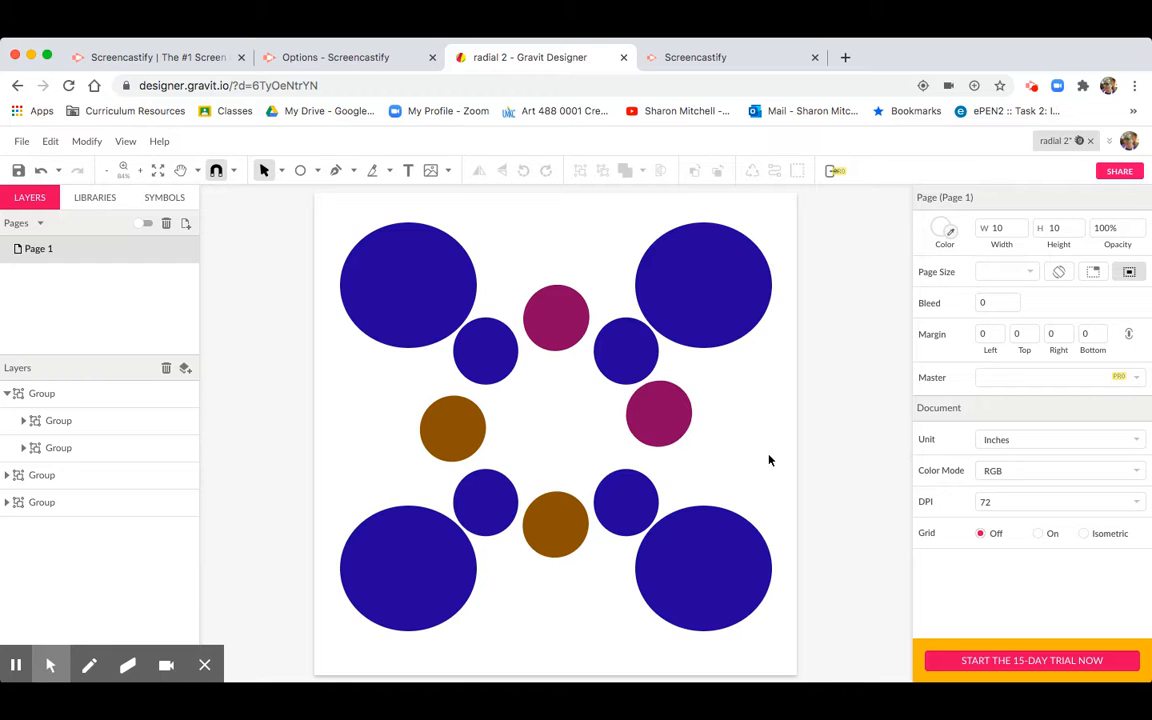
Step: Ungroup the rotated group into its two ellipse pairs
{"action": "left_click", "coordinate": [667, 409]}
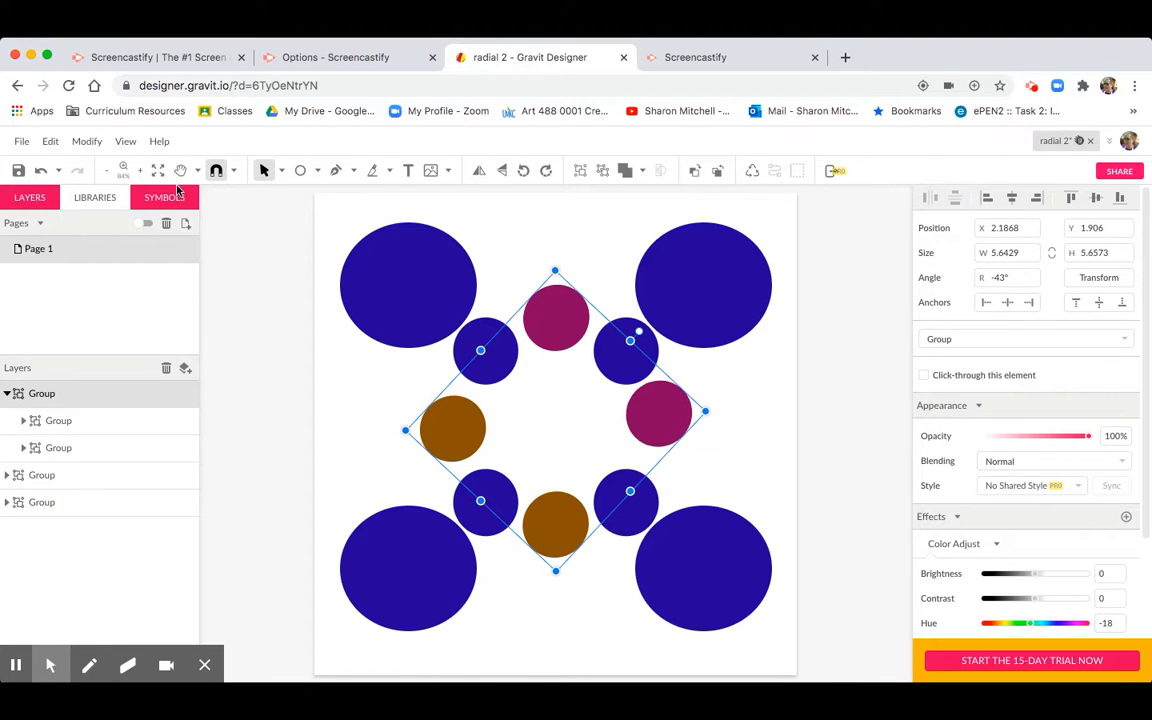
{"action": "left_click", "coordinate": [96, 146]}
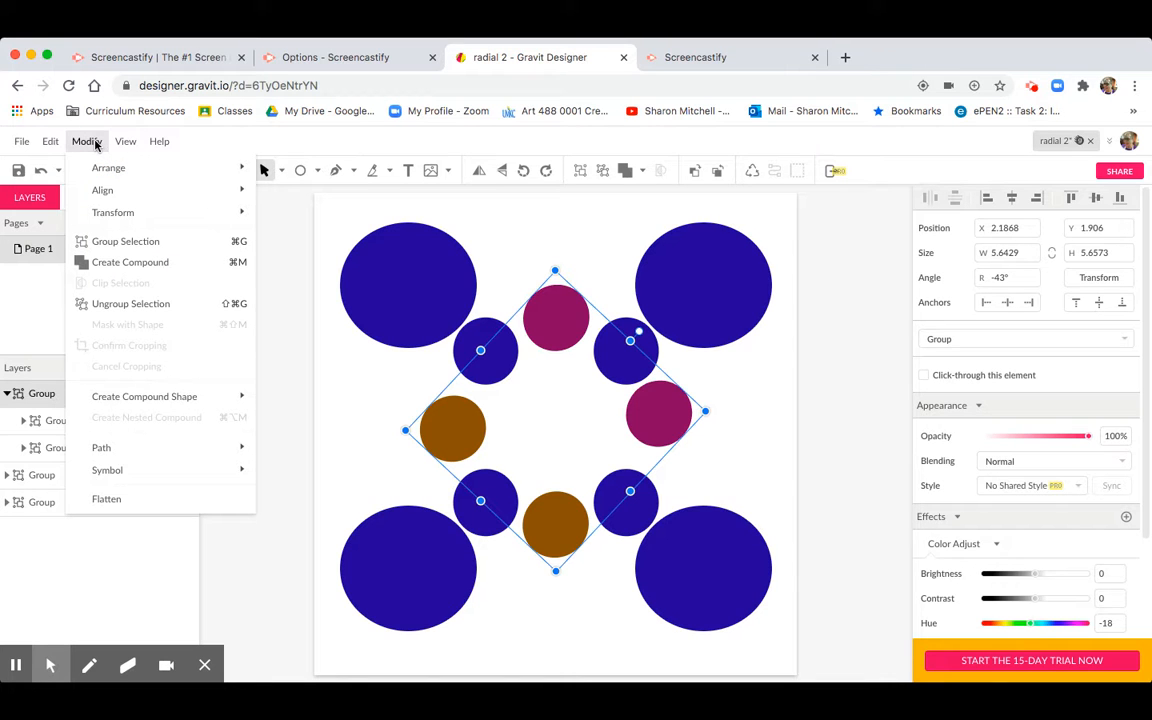
{"action": "left_click", "coordinate": [111, 308]}
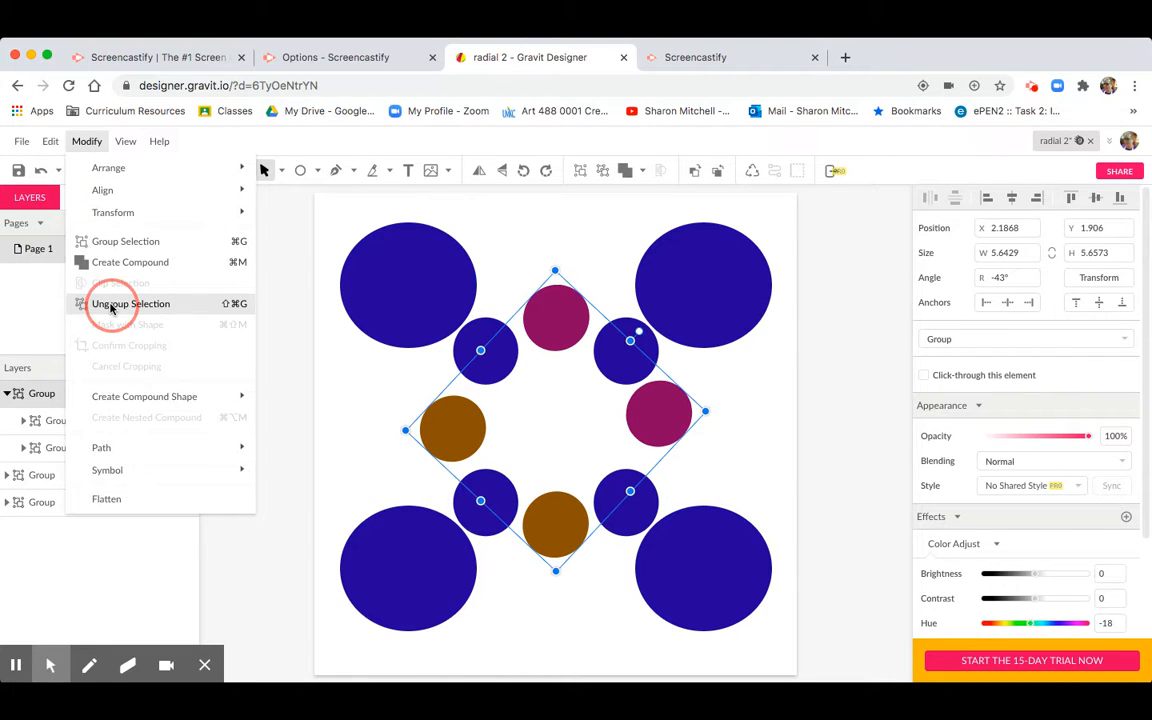
{"action": "left_click", "coordinate": [342, 398]}
Step: Ungroup the red upper-right pair and the olive lower-left pair into individual ellipses
{"action": "left_click", "coordinate": [559, 311]}
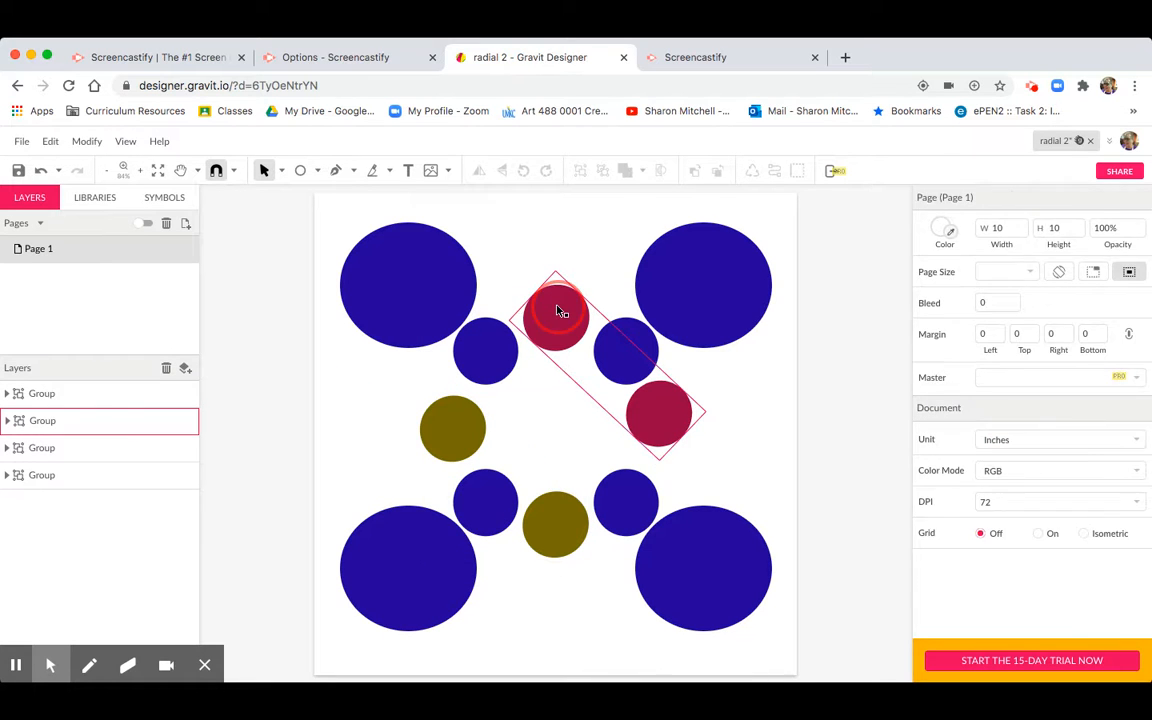
{"action": "left_click", "coordinate": [86, 141]}
{"action": "left_click", "coordinate": [121, 304]}
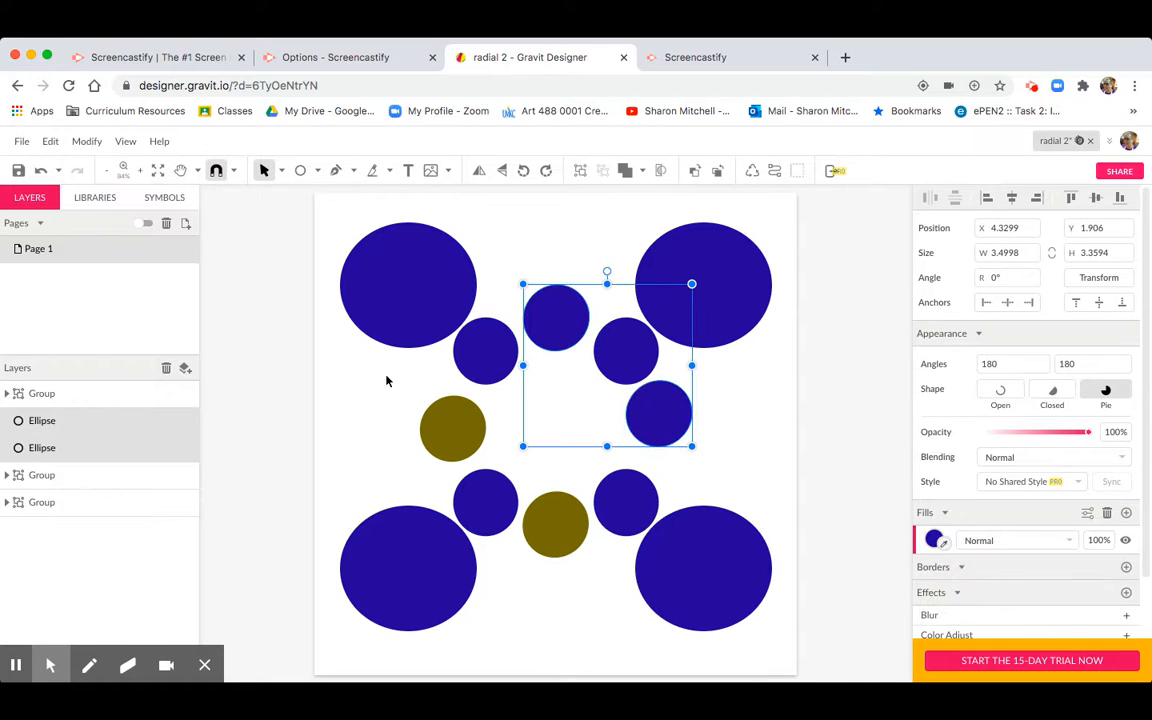
{"action": "left_click", "coordinate": [387, 381]}
{"action": "left_click", "coordinate": [463, 418]}
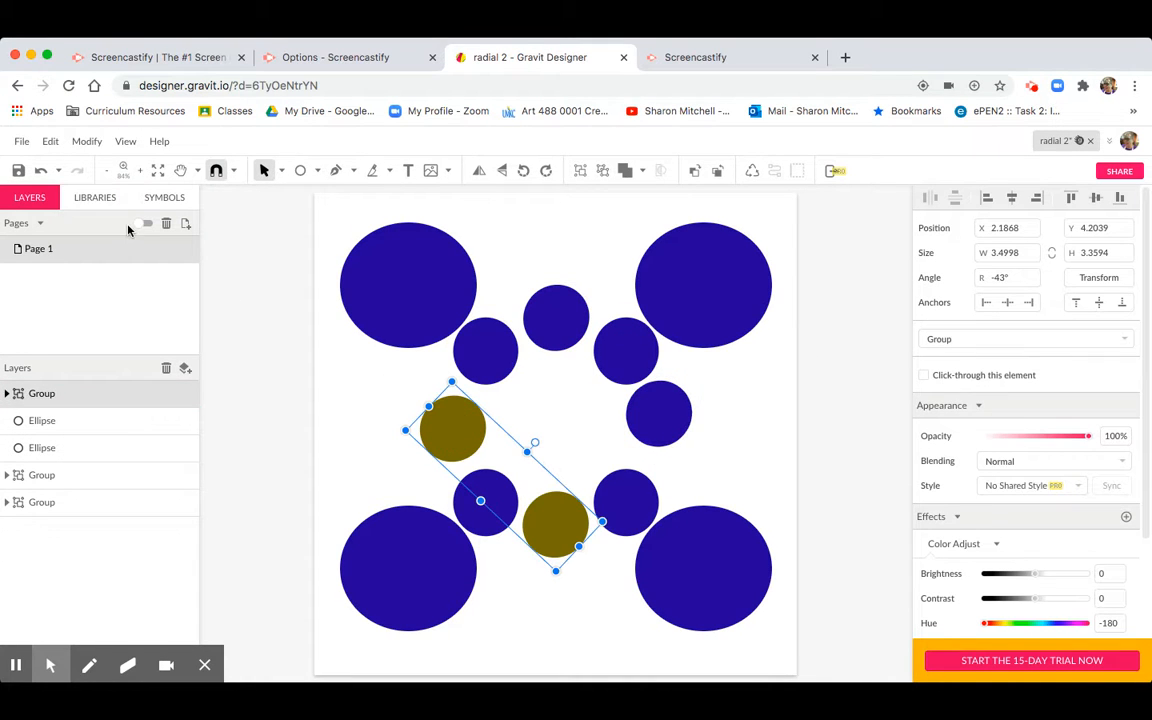
{"action": "left_click", "coordinate": [87, 143]}
{"action": "left_click", "coordinate": [119, 304]}
{"action": "left_click", "coordinate": [374, 412]}
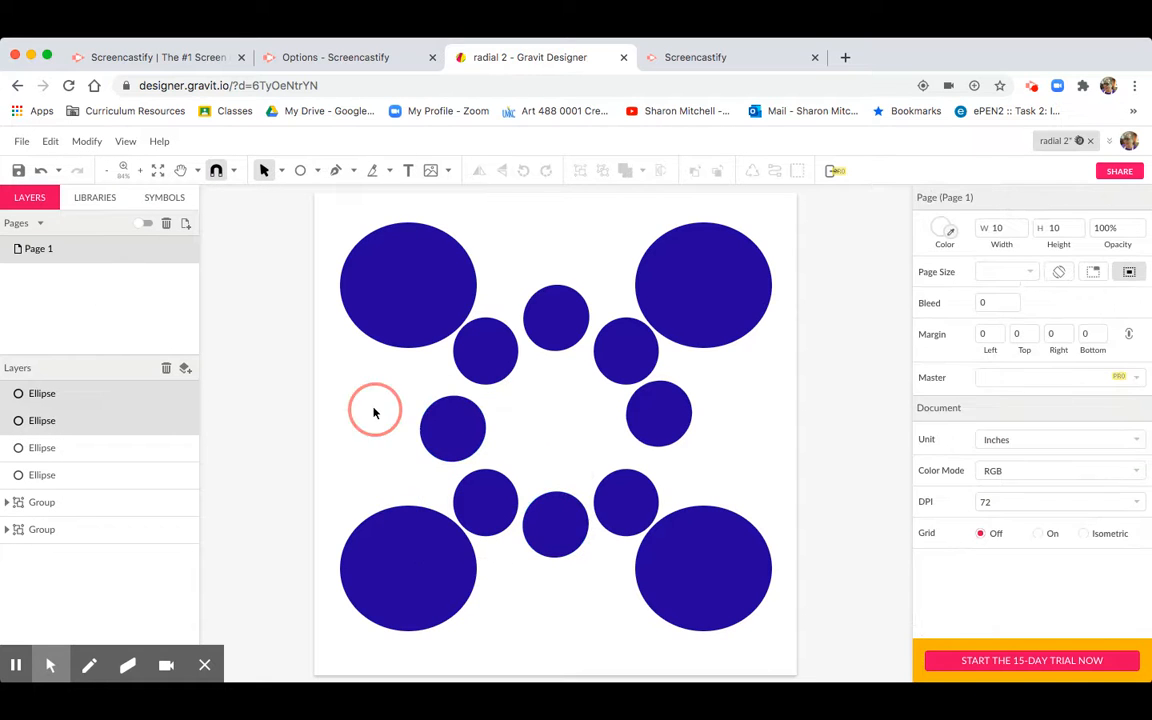
Step: Fill the left and lower blue ellipses of the ungrouped inner set with dark red #980000
{"action": "left_click", "coordinate": [472, 422]}
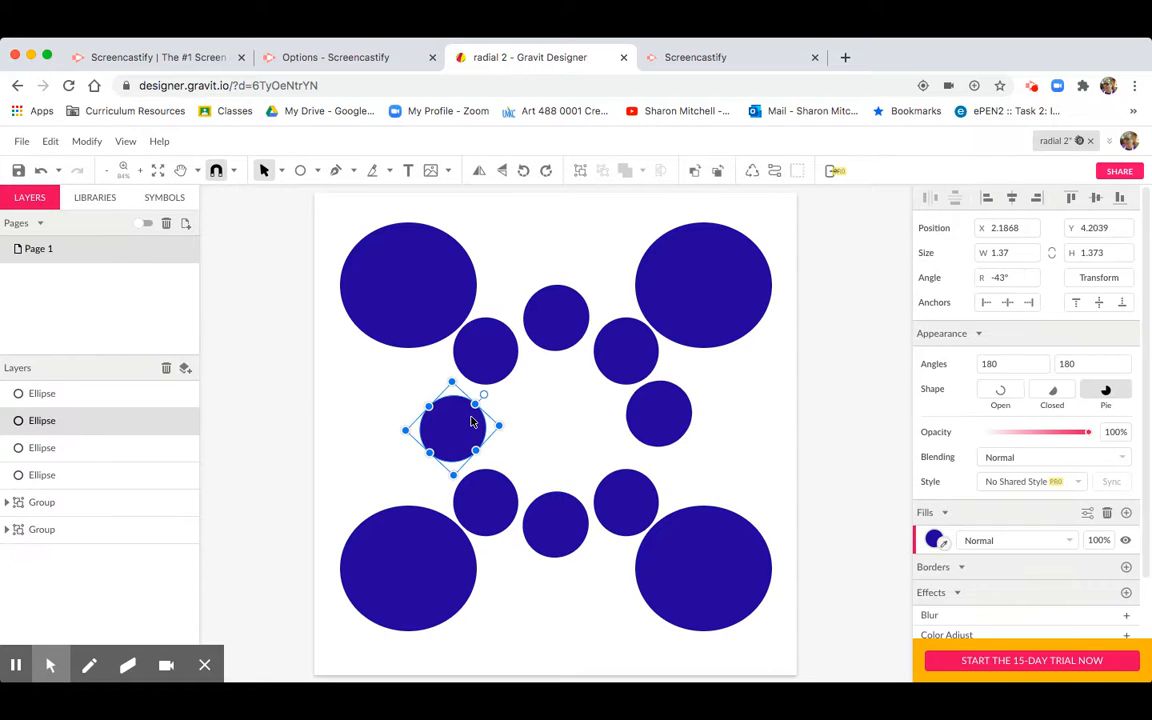
{"action": "left_click", "coordinate": [933, 541]}
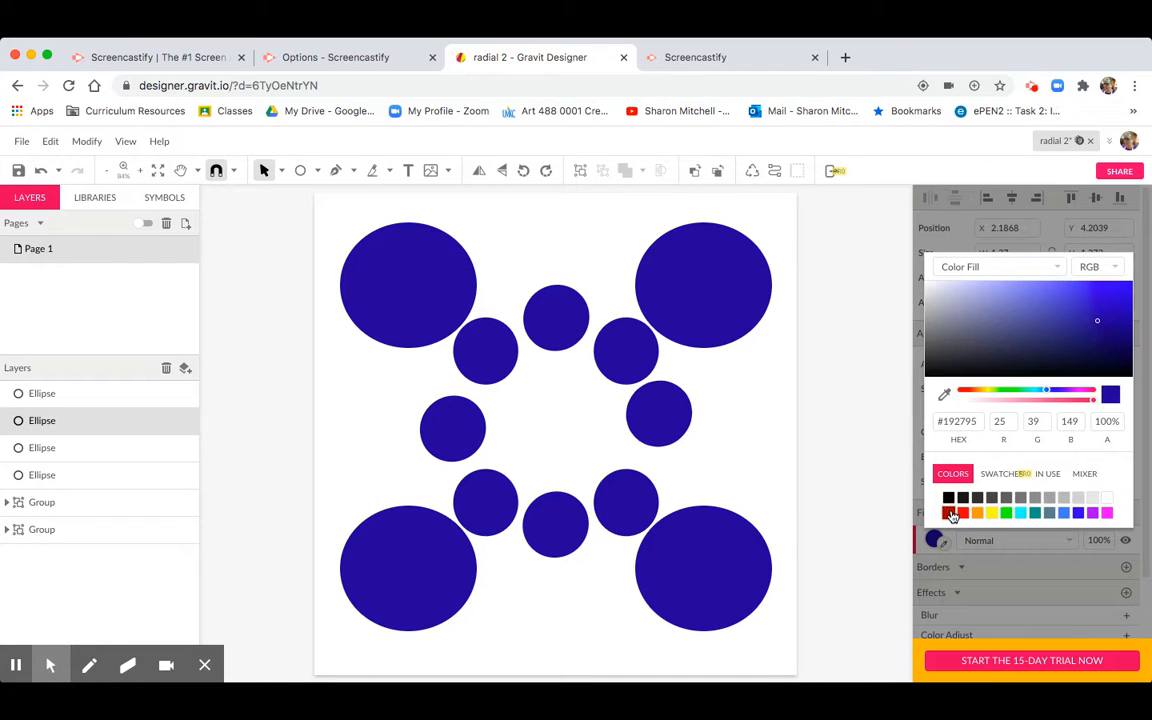
{"action": "left_click", "coordinate": [951, 514]}
{"action": "left_click", "coordinate": [562, 540]}
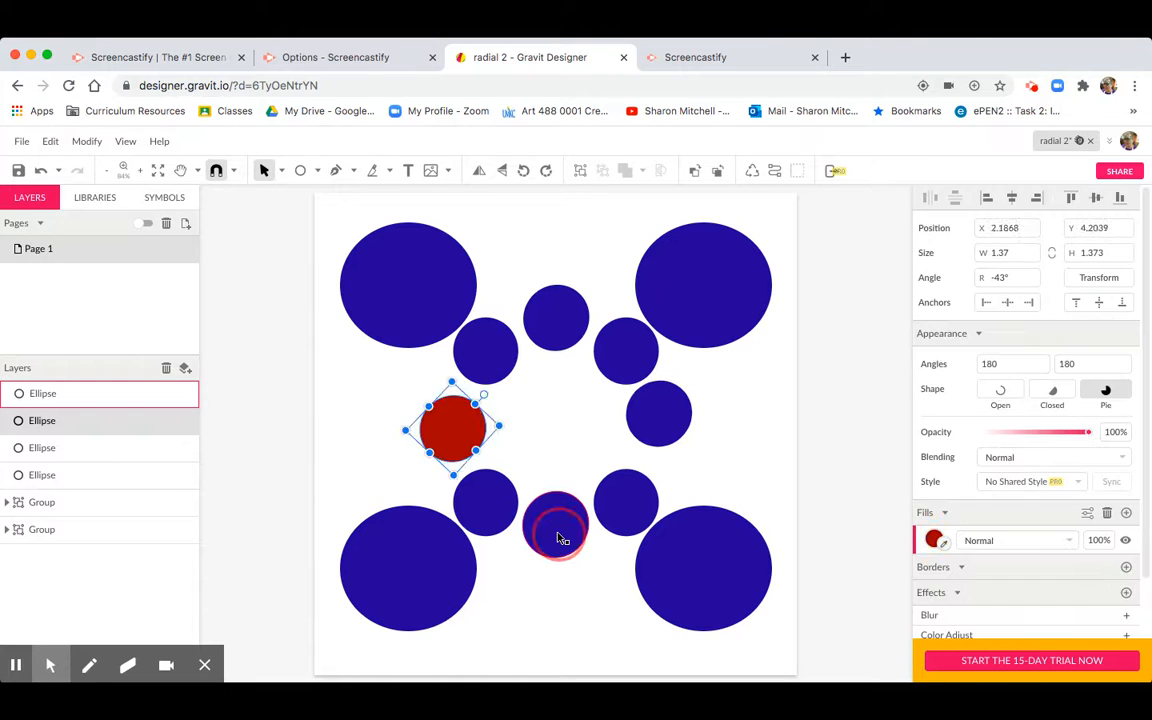
{"action": "left_click", "coordinate": [935, 540]}
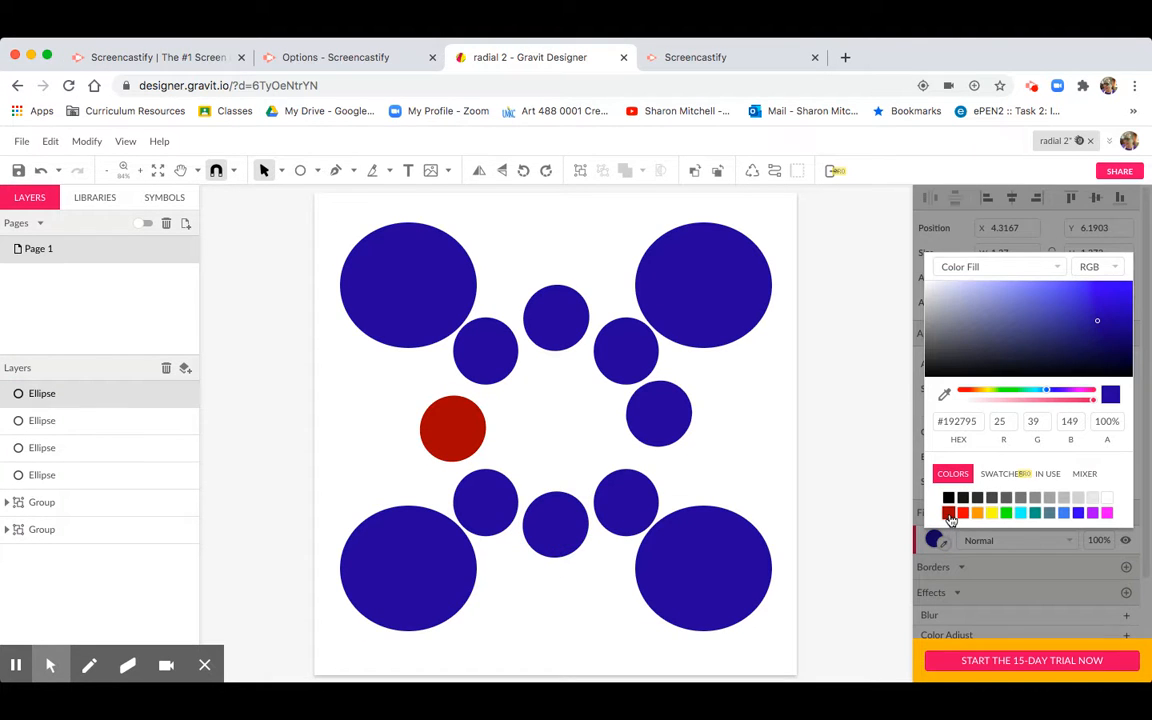
{"action": "left_click", "coordinate": [949, 514]}
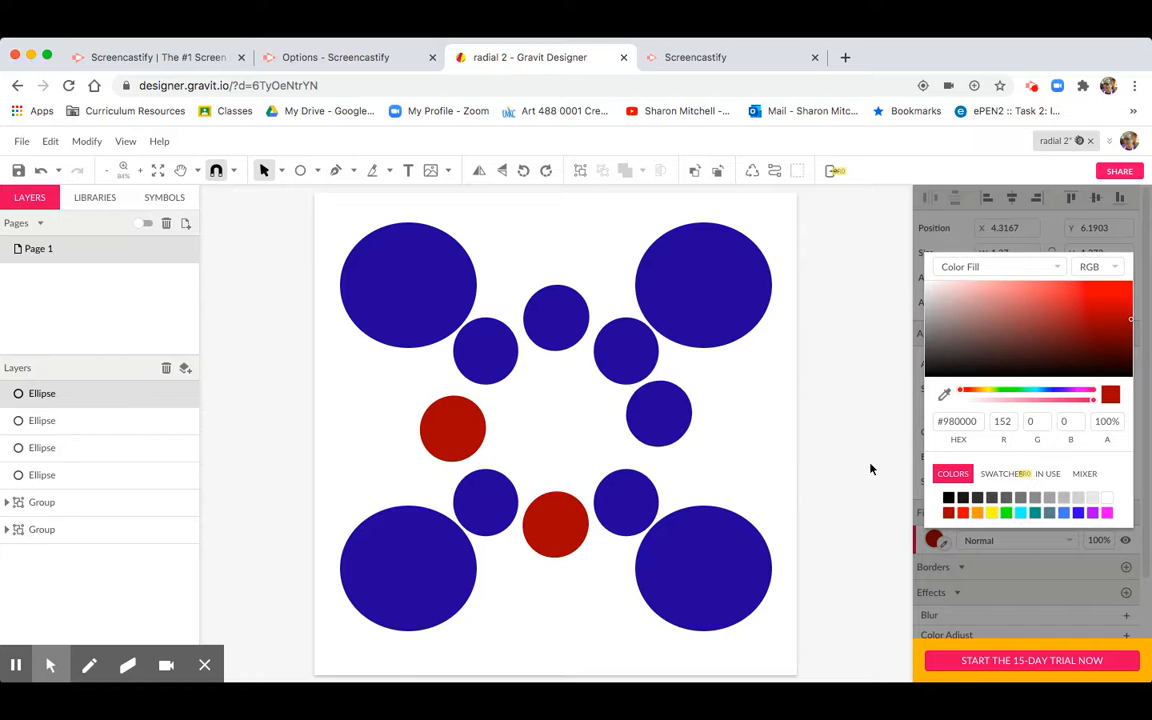
Step: Fill the remaining right and upper ellipses of the ungrouped set with dark red #980000
{"action": "left_click", "coordinate": [655, 431]}
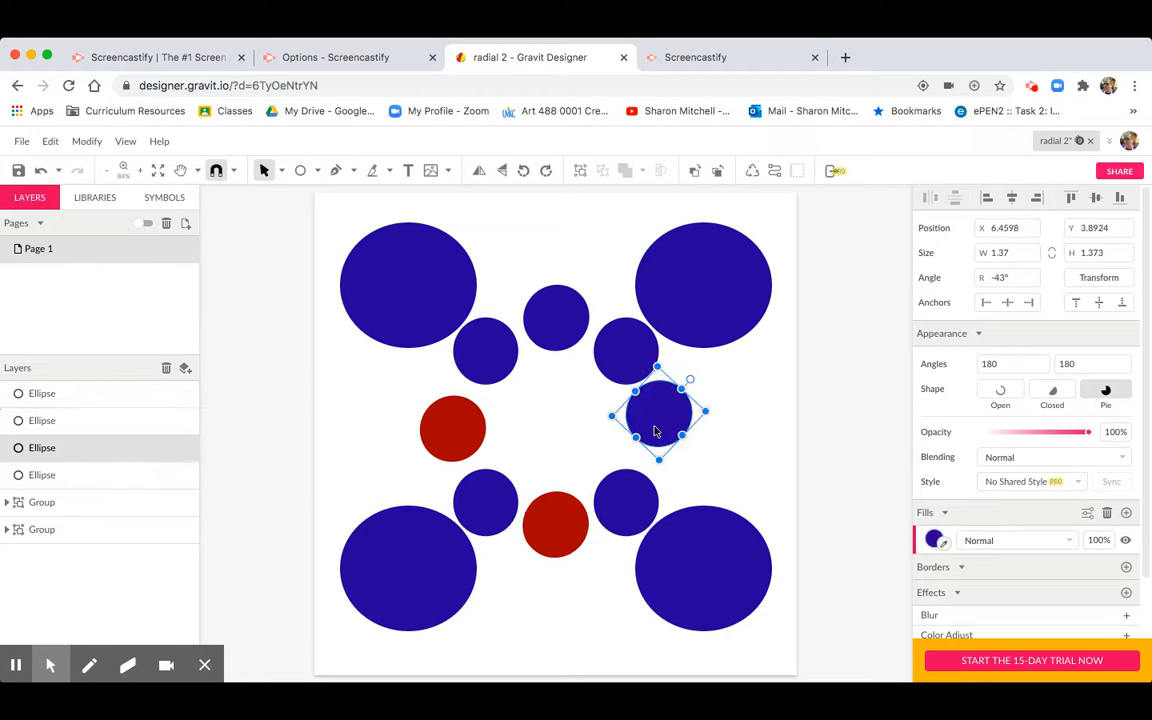
{"action": "left_click", "coordinate": [935, 540]}
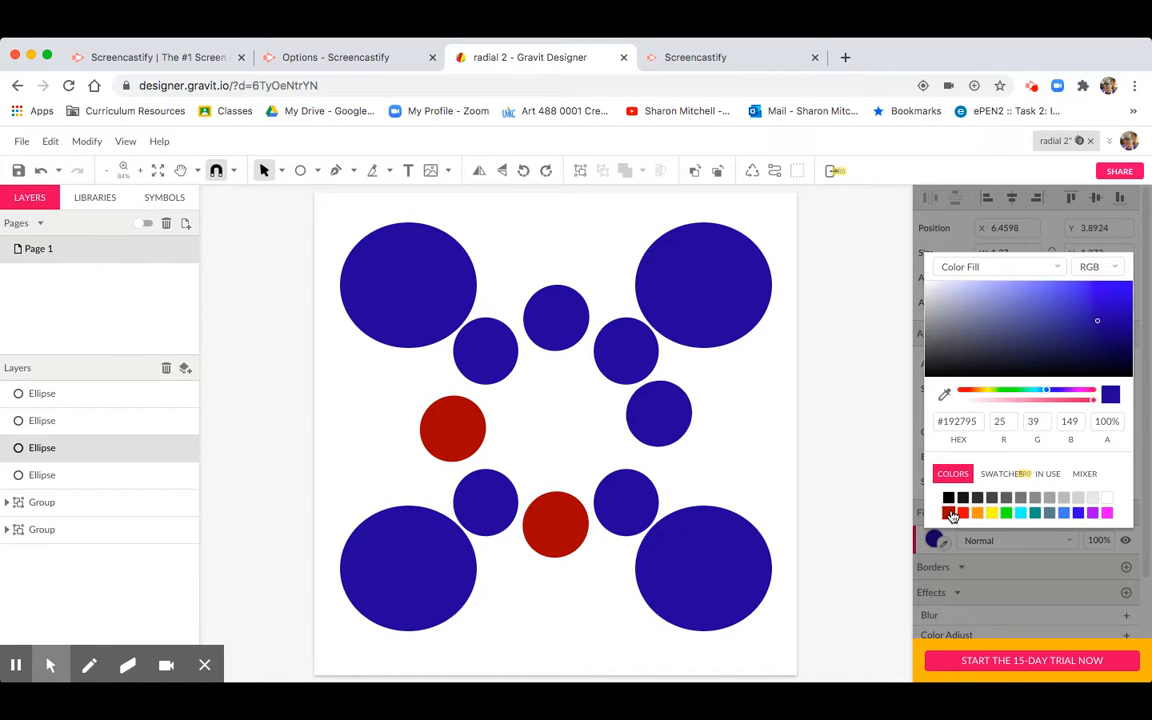
{"action": "left_click", "coordinate": [952, 514]}
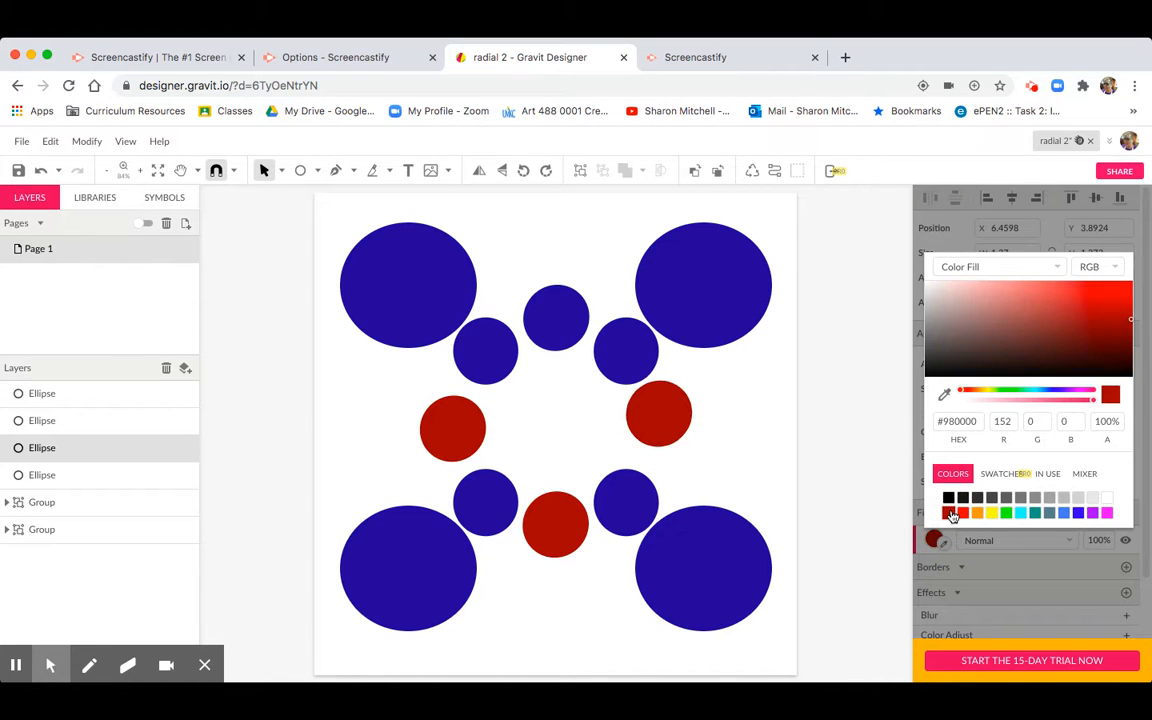
{"action": "left_click", "coordinate": [561, 324]}
{"action": "left_click", "coordinate": [934, 539]}
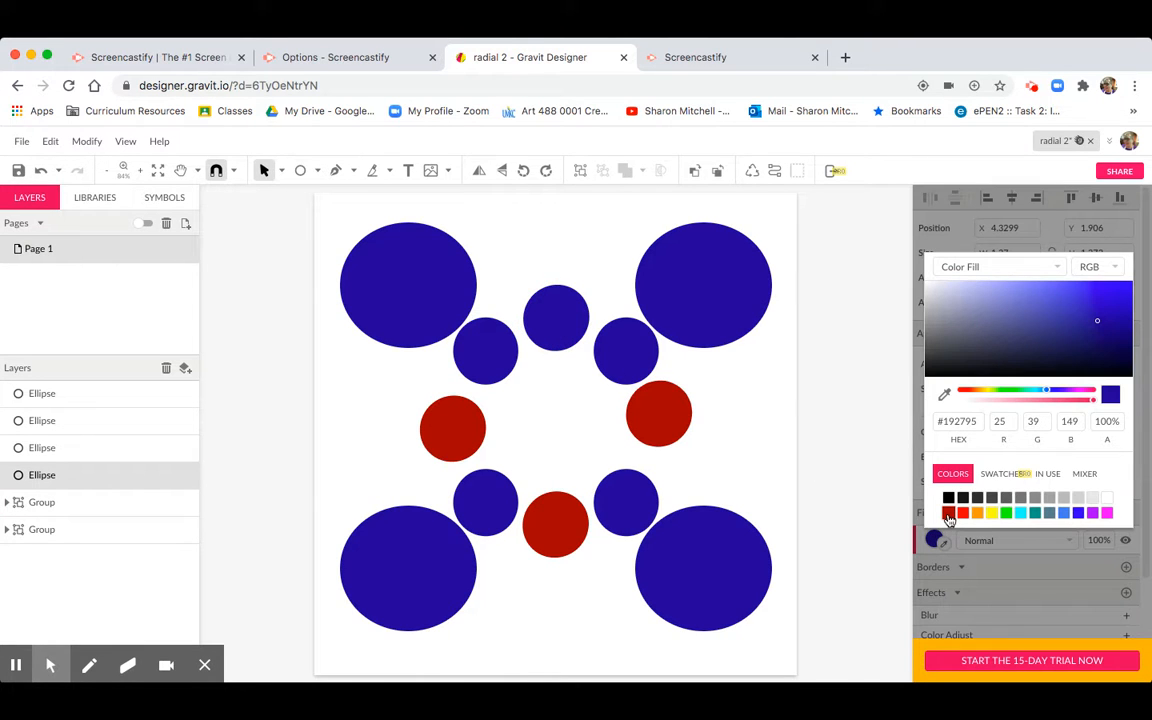
{"action": "left_click", "coordinate": [948, 514]}
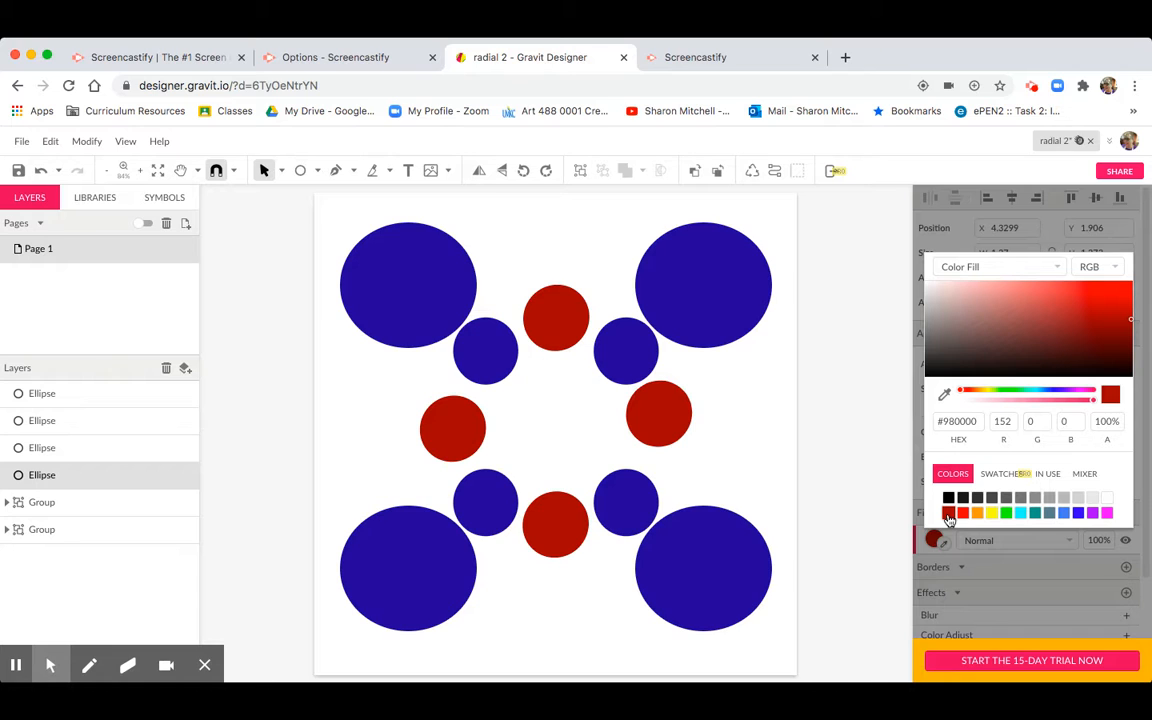
{"action": "left_click", "coordinate": [756, 435]}
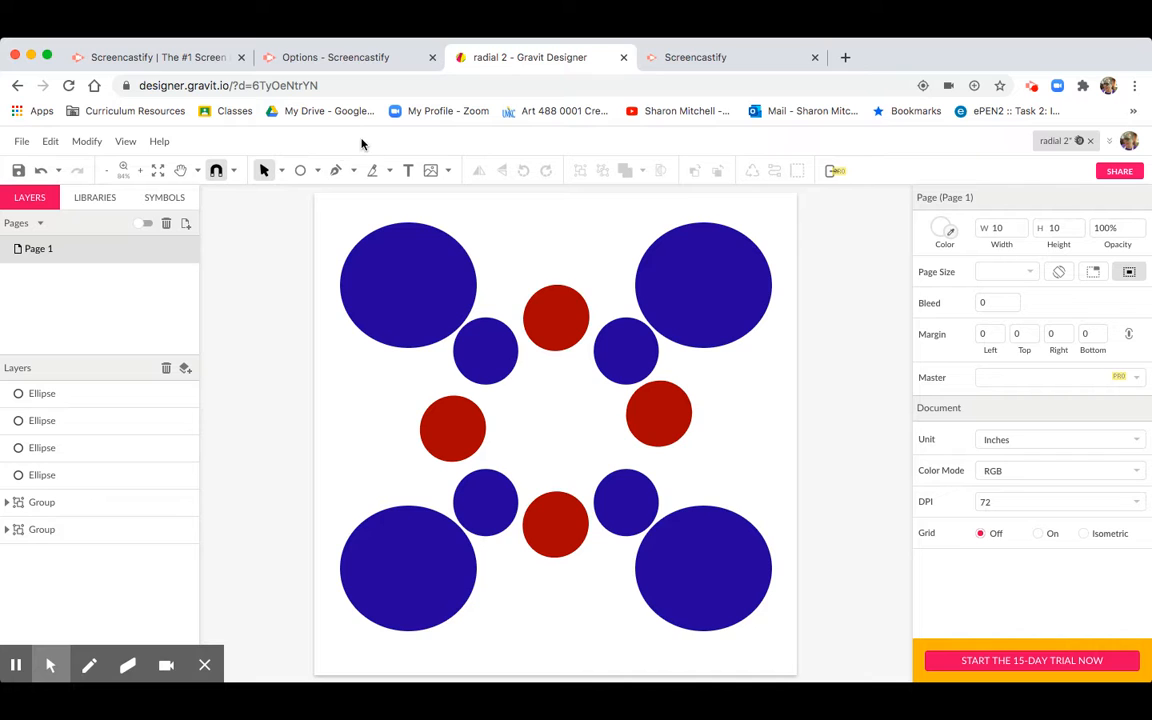
Step: Draw a hexagon about 3.18 × 2.77 inches and move it to the middle of the ellipse ring
{"action": "left_click", "coordinate": [316, 172]}
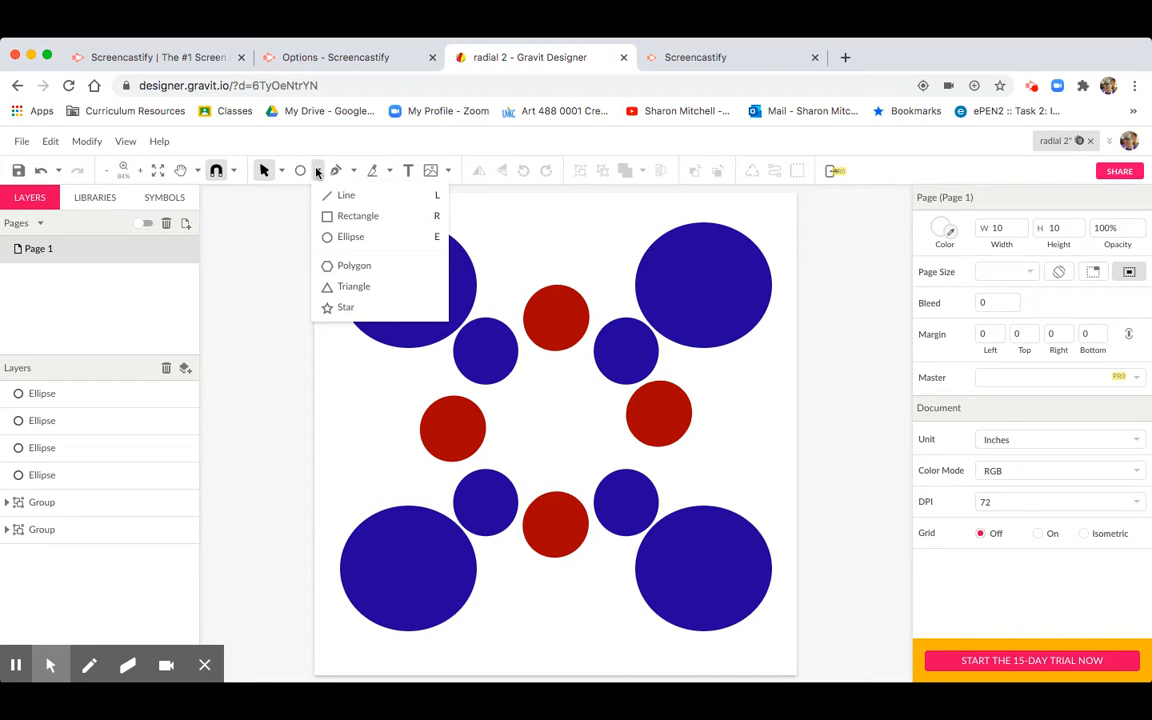
{"action": "left_click", "coordinate": [341, 266]}
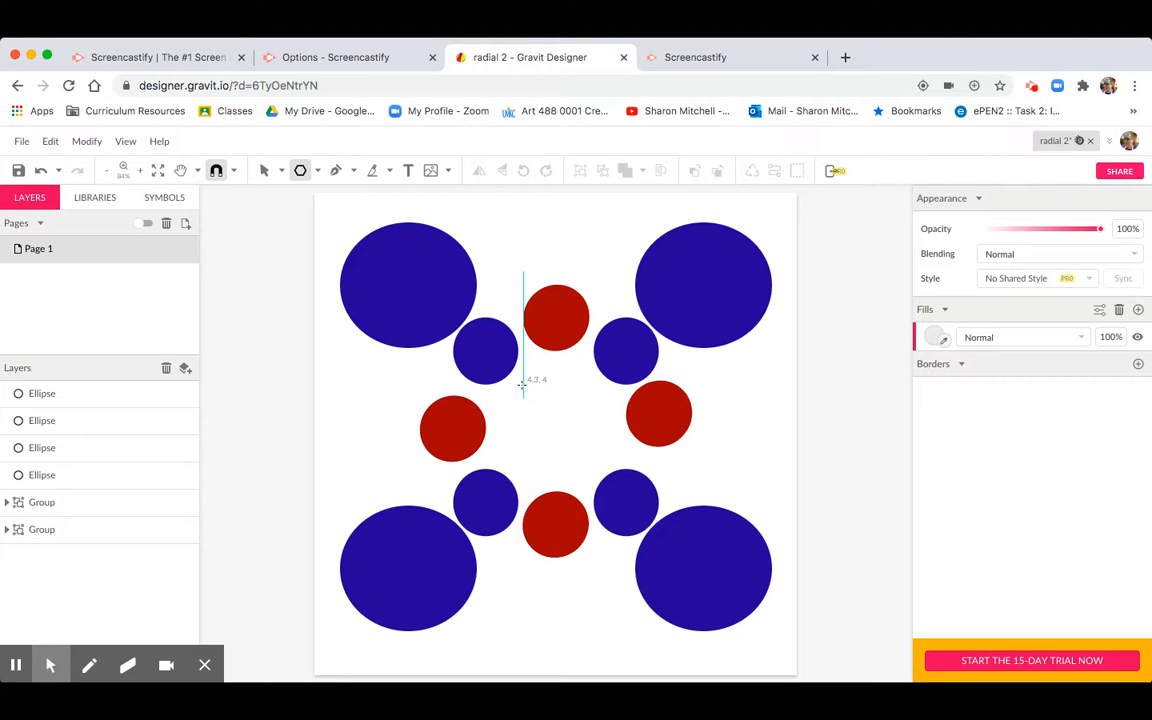
{"action": "mouse_move", "coordinate": [517, 380]}
{"action": "left_mouse_down"}
{"action": "mouse_move", "coordinate": [558, 444]}
{"action": "mouse_move", "coordinate": [548, 450]}
{"action": "left_mouse_up"}
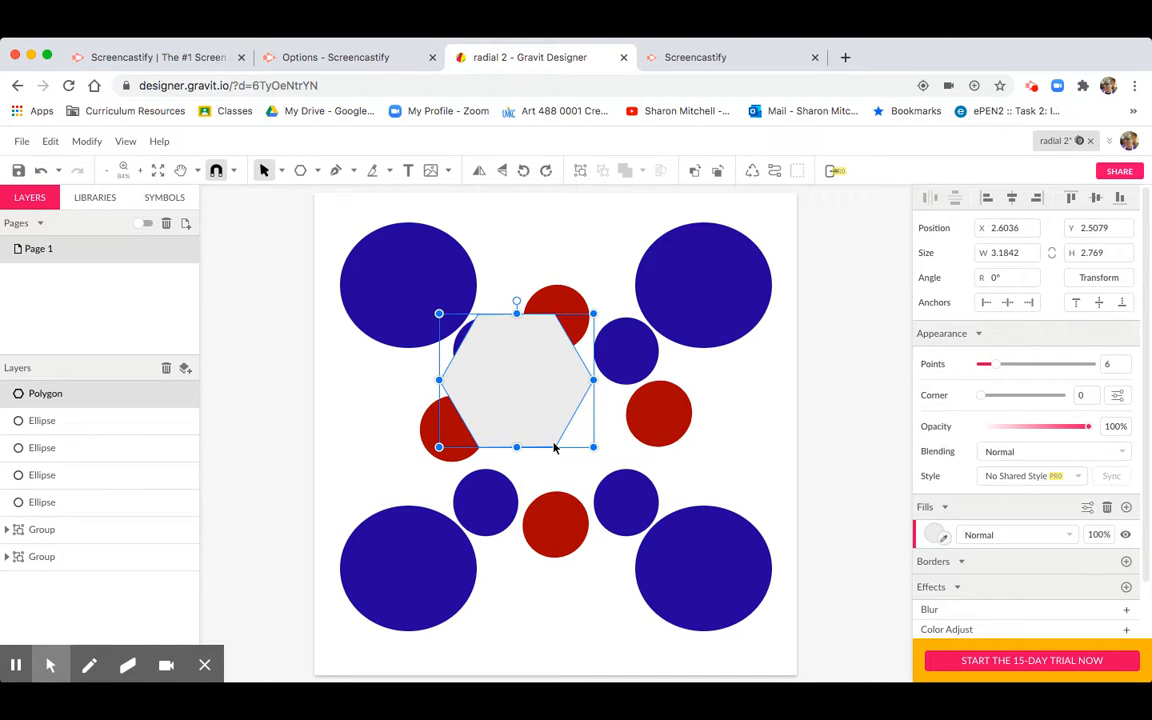
{"action": "left_click", "coordinate": [535, 369]}
{"action": "left_click_drag", "start_coordinate": [534, 369], "coordinate": [559, 404]}
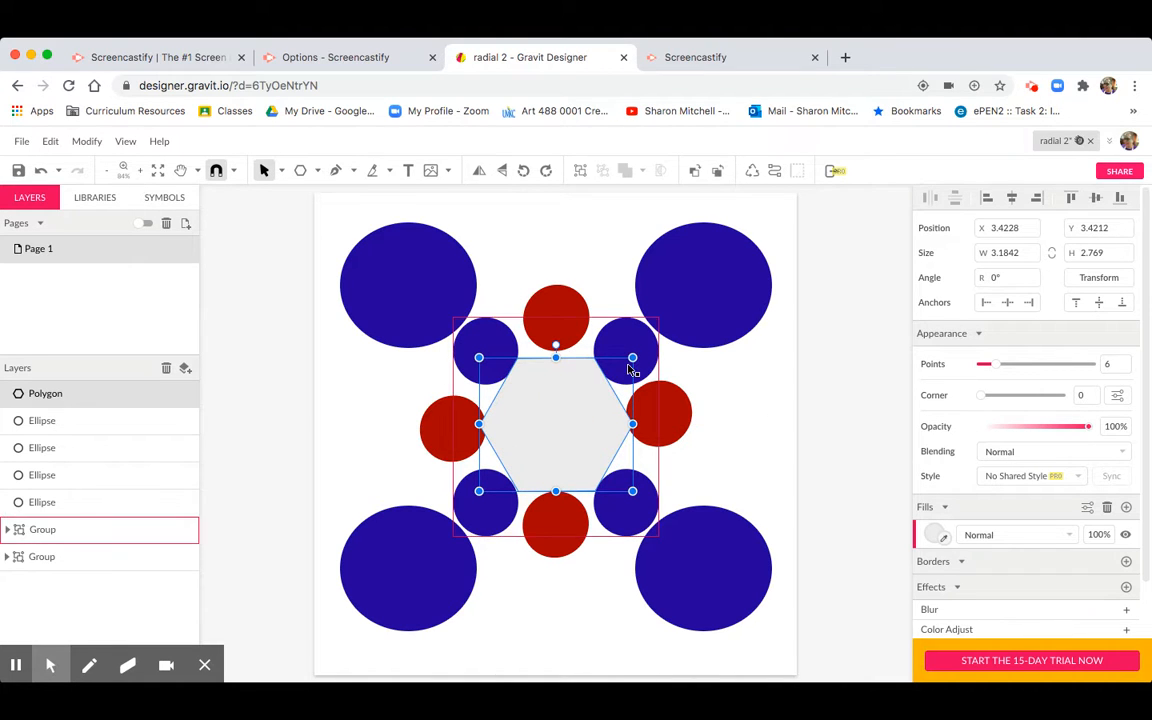
Step: Nudge the hexagon upward in small increments to a Y position of 3.324
{"action": "left_click", "coordinate": [566, 406]}
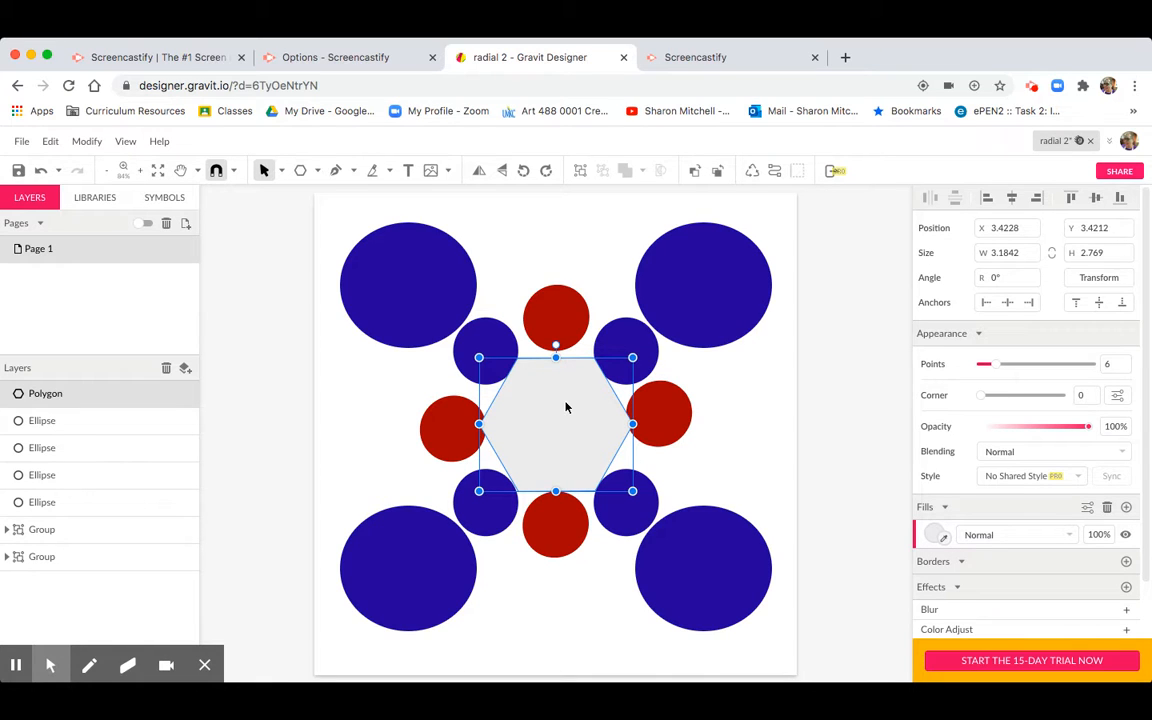
{"action": "key", "text": "Up"}
{"action": "key", "text": "Up"}
{"action": "key", "text": "Up"}
{"action": "key", "text": "Up"}
{"action": "key", "text": "Up"}
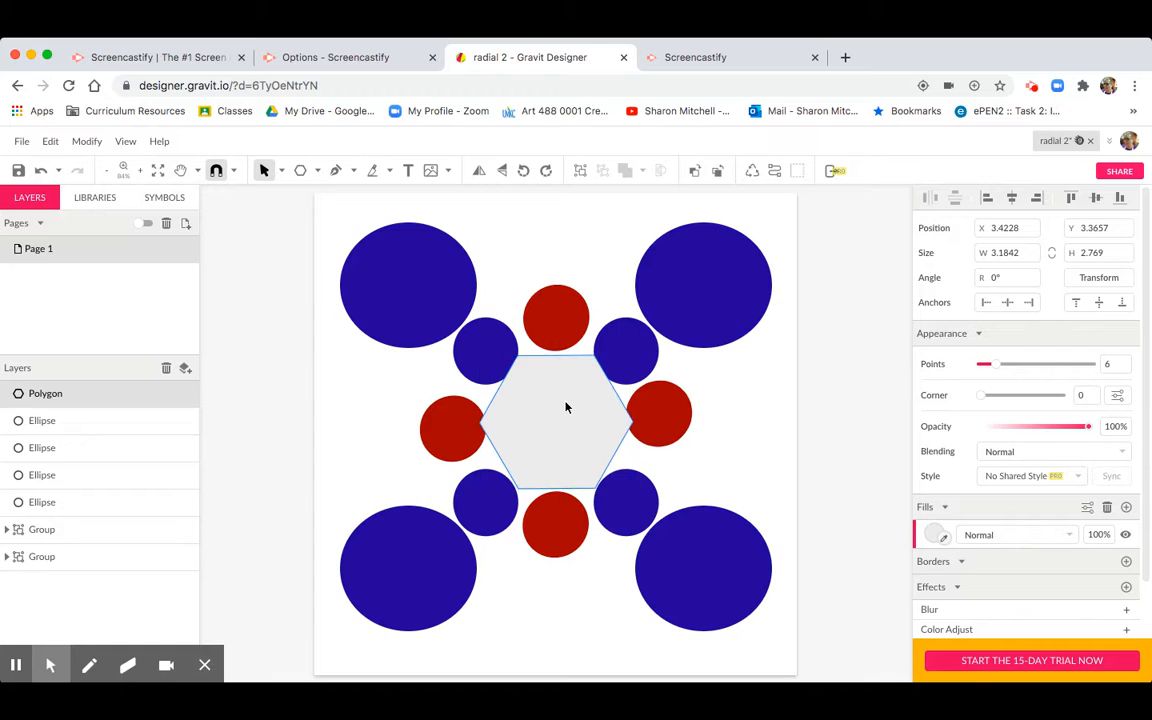
{"action": "key", "text": "Up"}
{"action": "key", "text": "Up"}
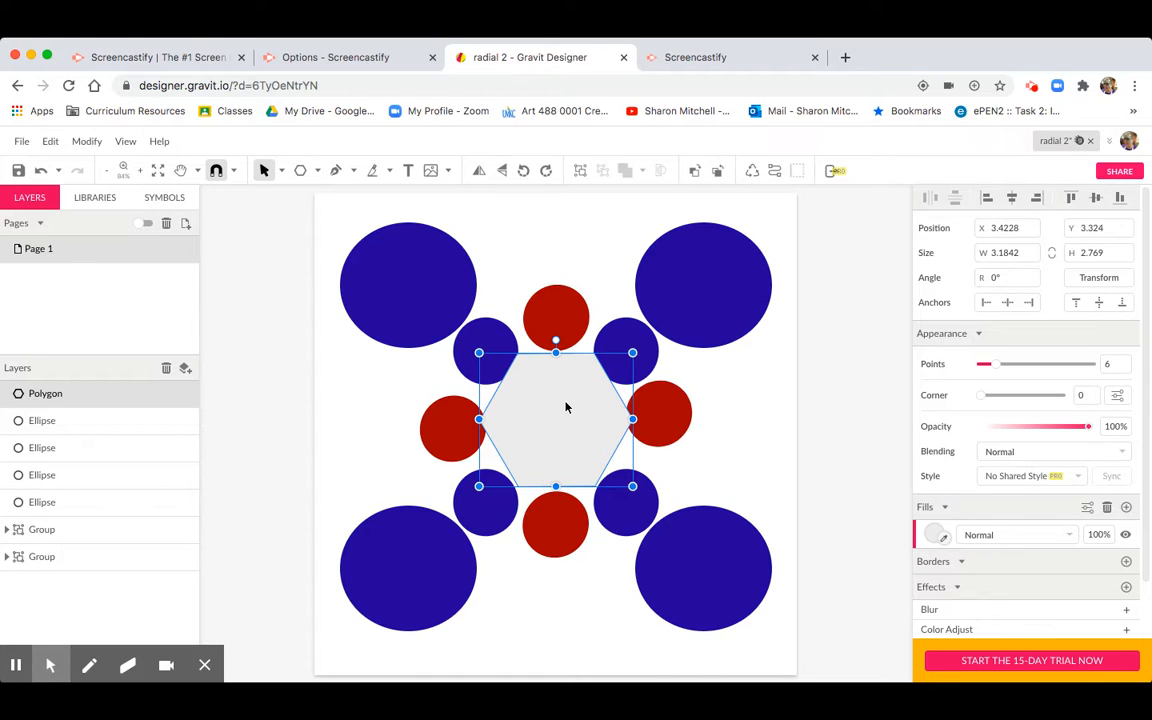
Step: Fill the central hexagon with magenta #FF00FF
{"action": "left_click", "coordinate": [934, 534]}
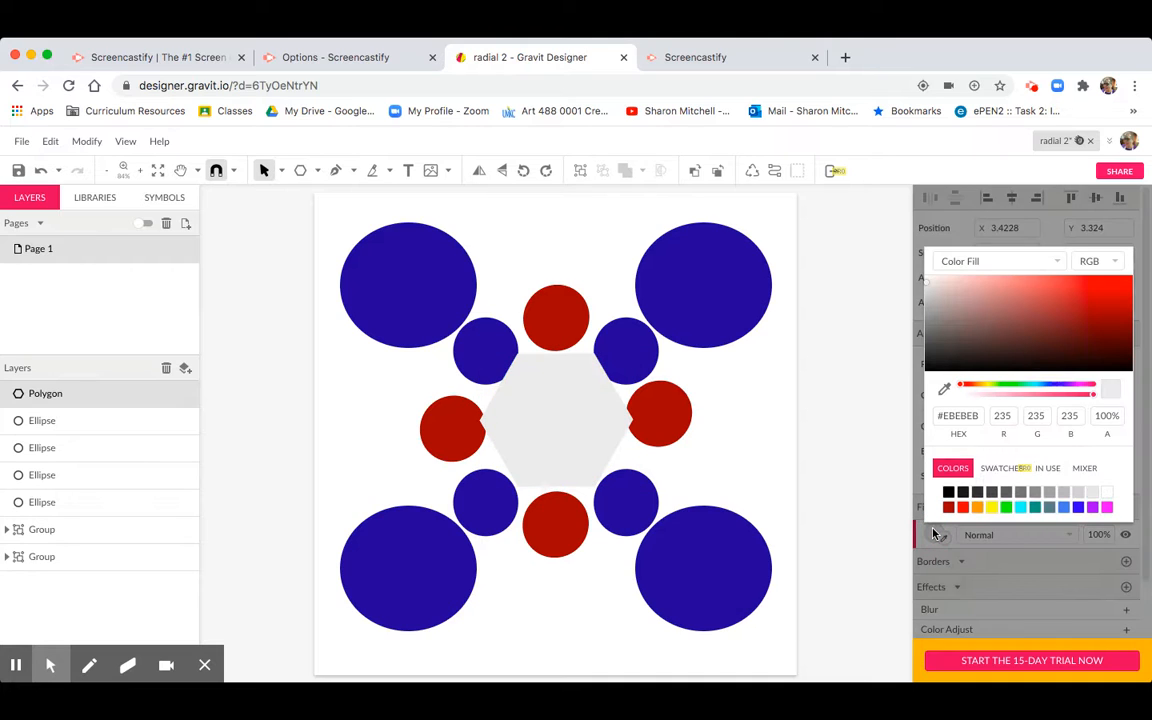
{"action": "left_click", "coordinate": [1107, 507]}
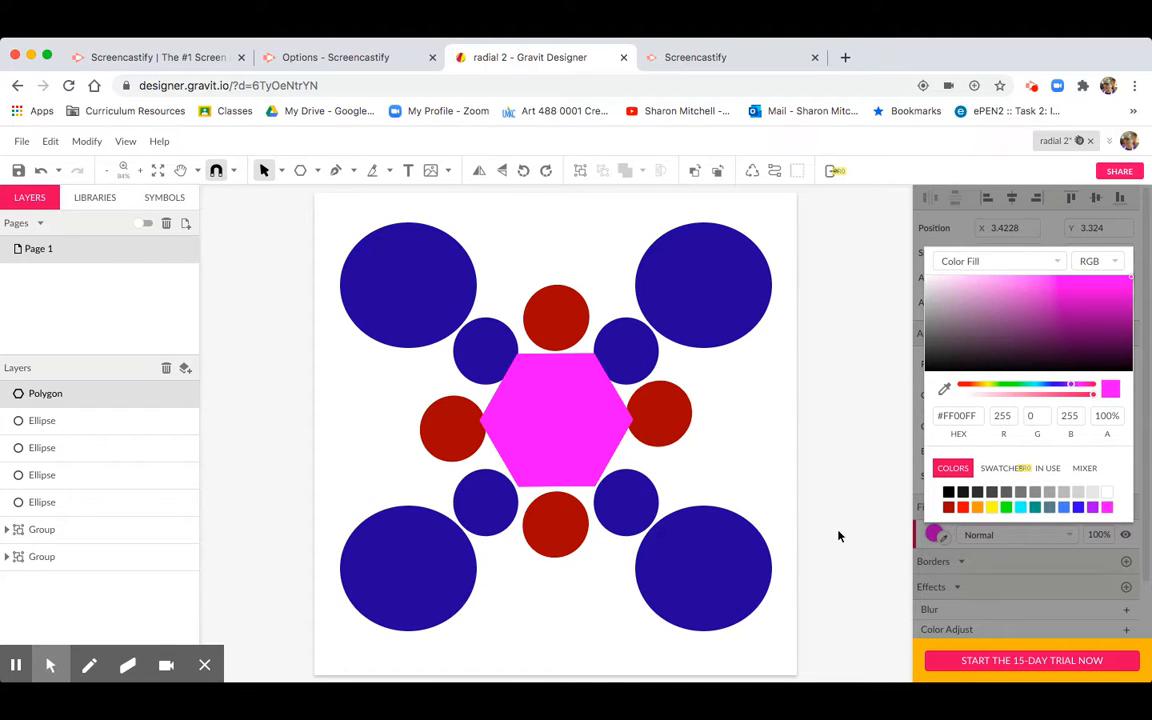
{"action": "left_click", "coordinate": [558, 434]}
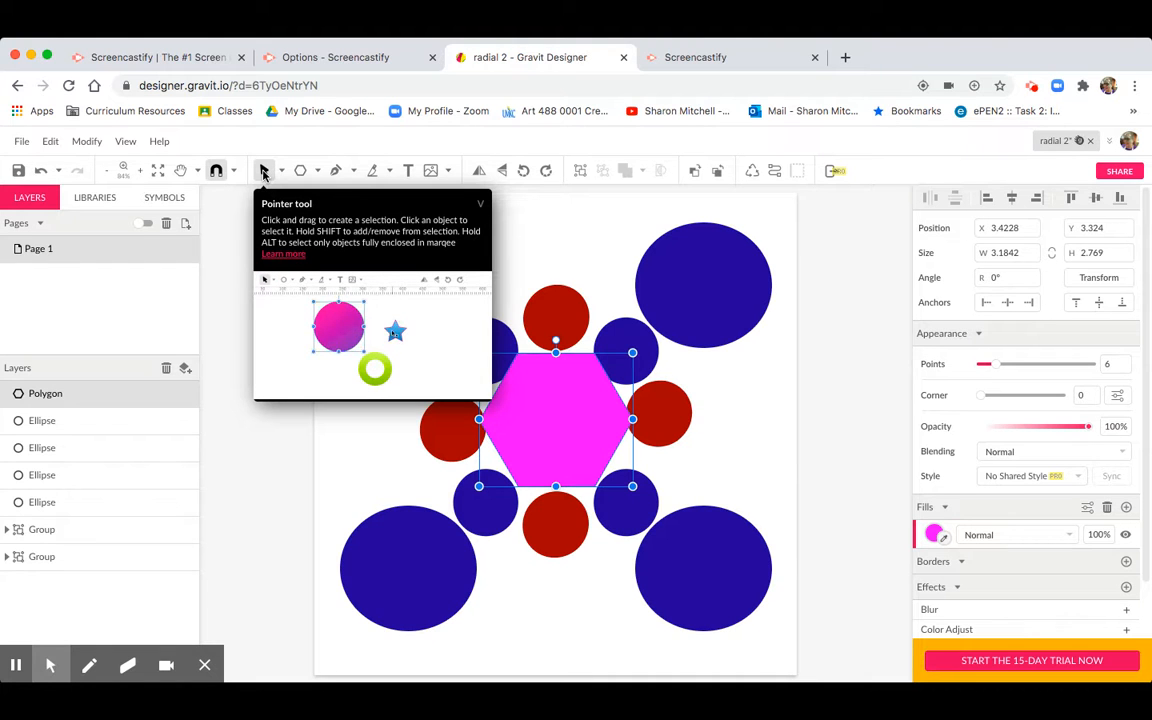
Step: Reshape the hexagon into a six-pointed star with the Subselect tool, pulling its edge midpoints inward to a size of about 33%
{"action": "left_click", "coordinate": [264, 172]}
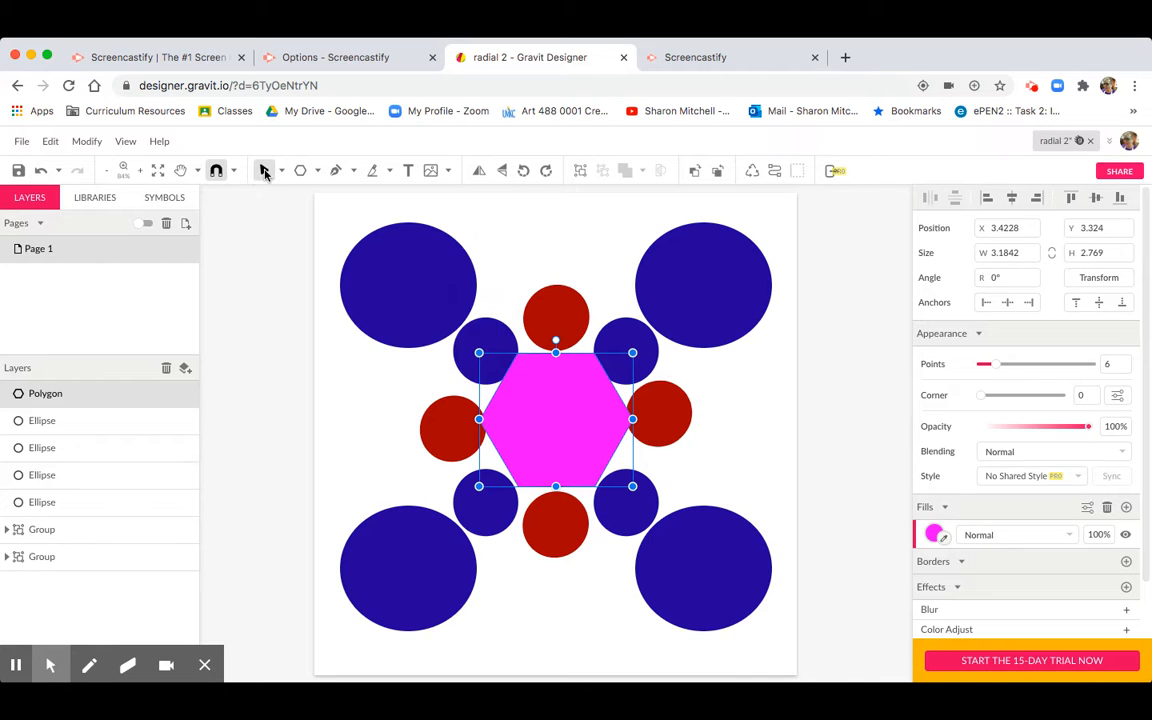
{"action": "left_click", "coordinate": [280, 172]}
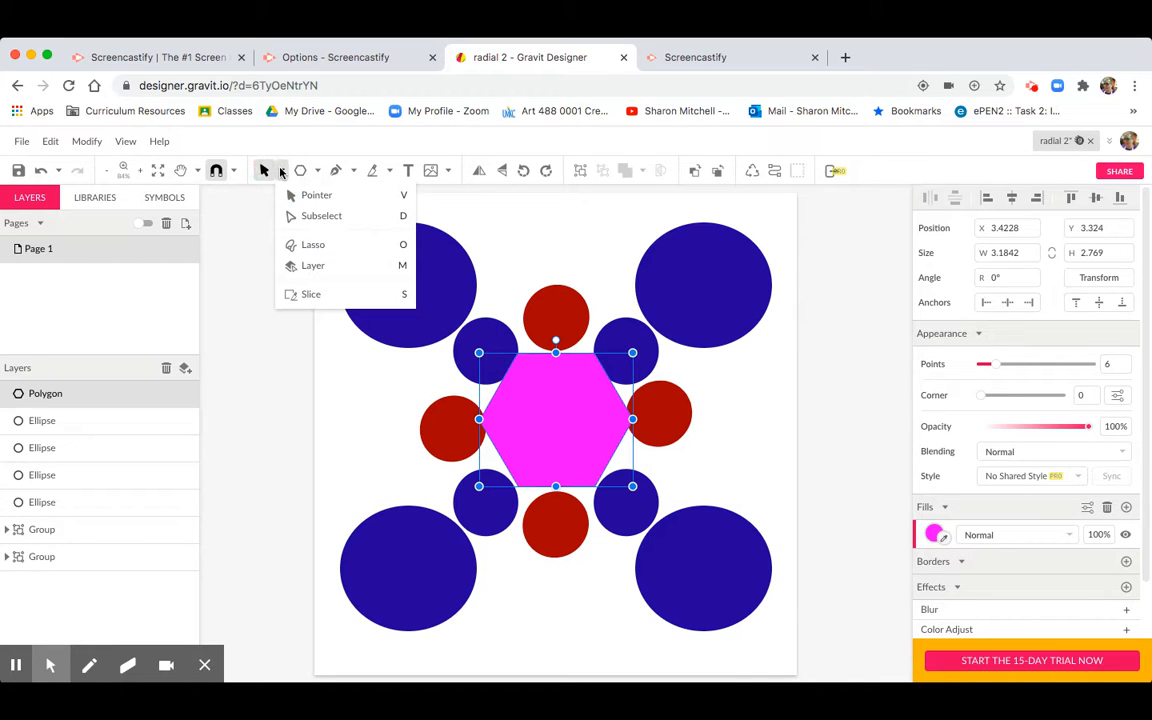
{"action": "mouse_move", "coordinate": [289, 219]}
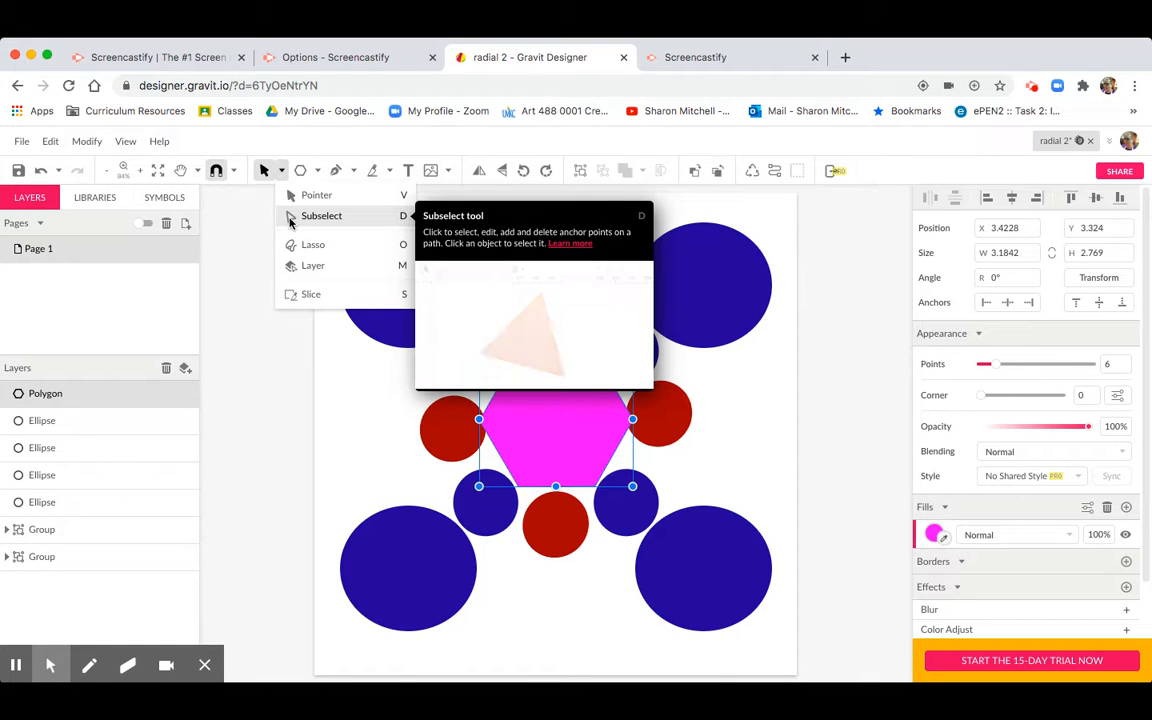
{"action": "left_click", "coordinate": [289, 219]}
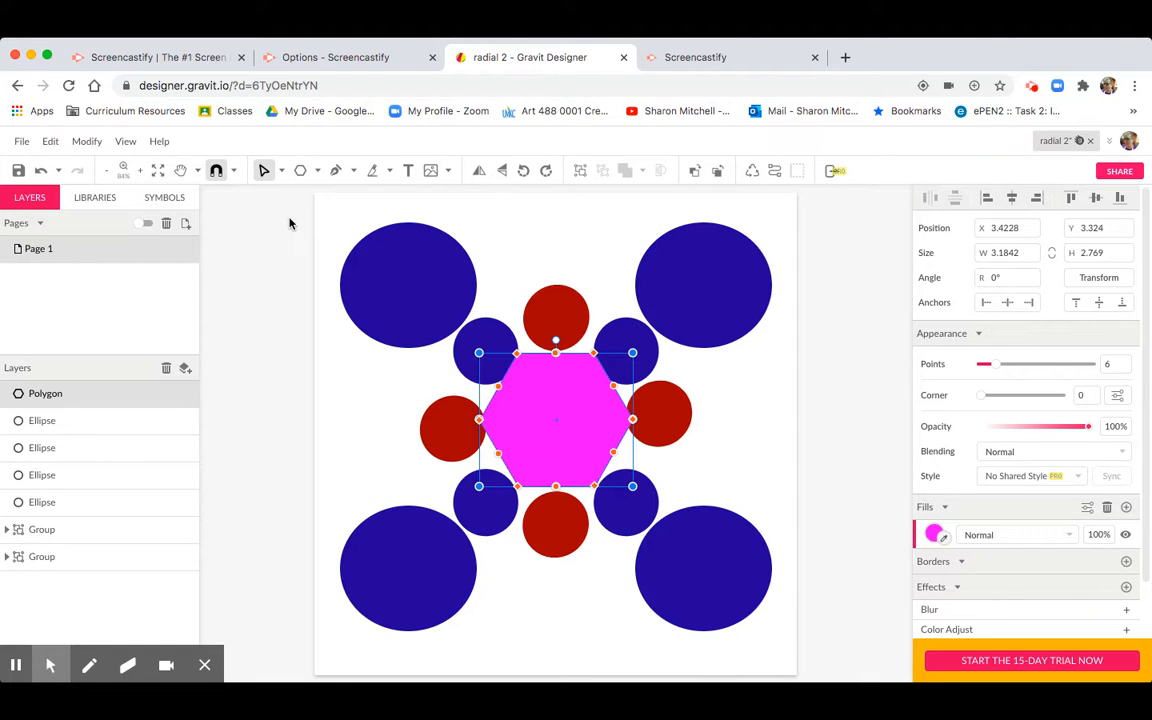
{"action": "left_click", "coordinate": [499, 388]}
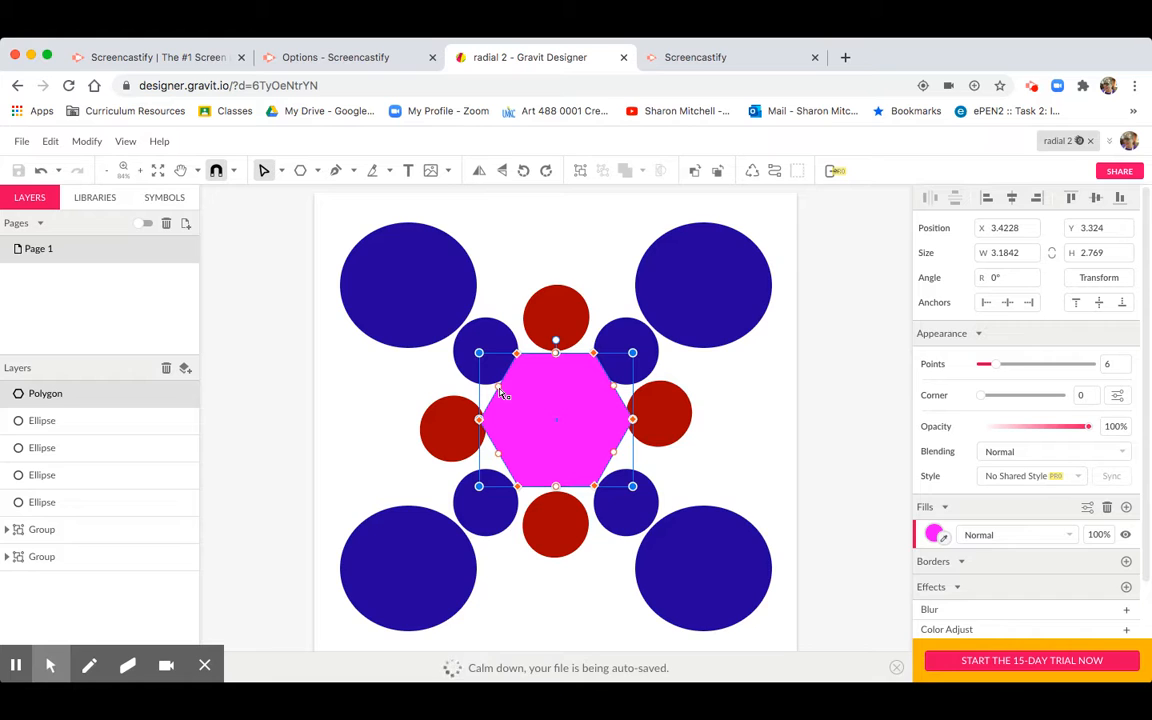
{"action": "left_click_drag", "start_coordinate": [499, 388], "coordinate": [520, 403]}
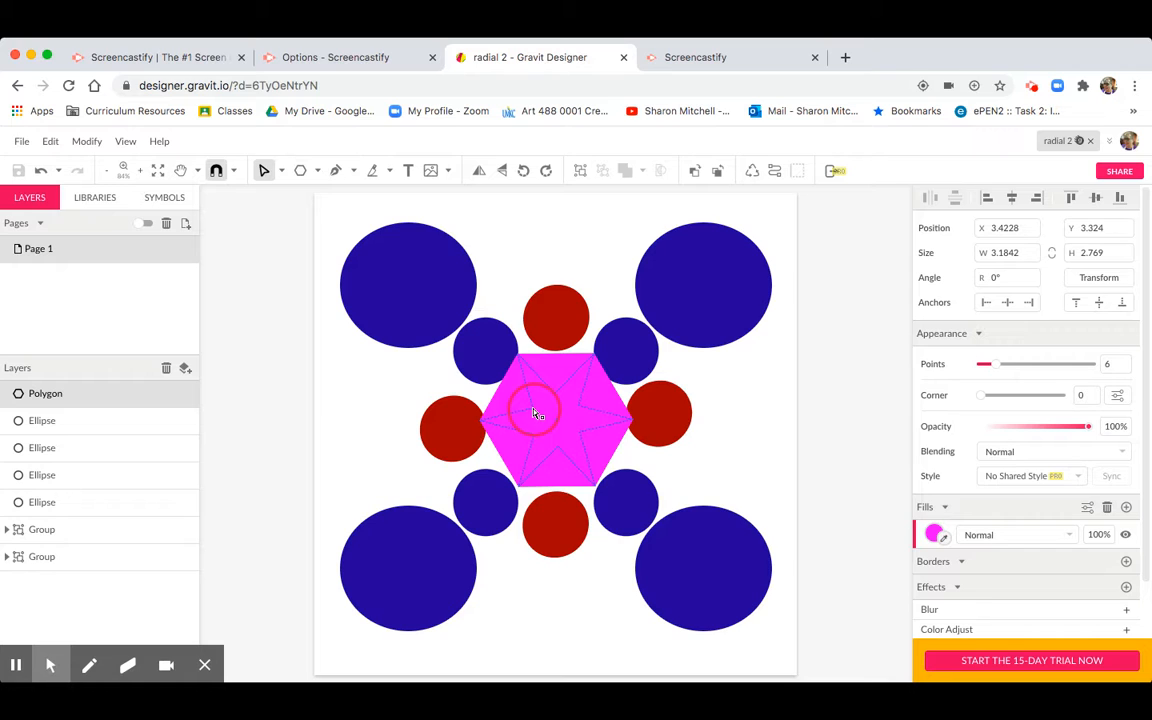
{"action": "left_click_drag", "start_coordinate": [536, 413], "coordinate": [537, 416]}
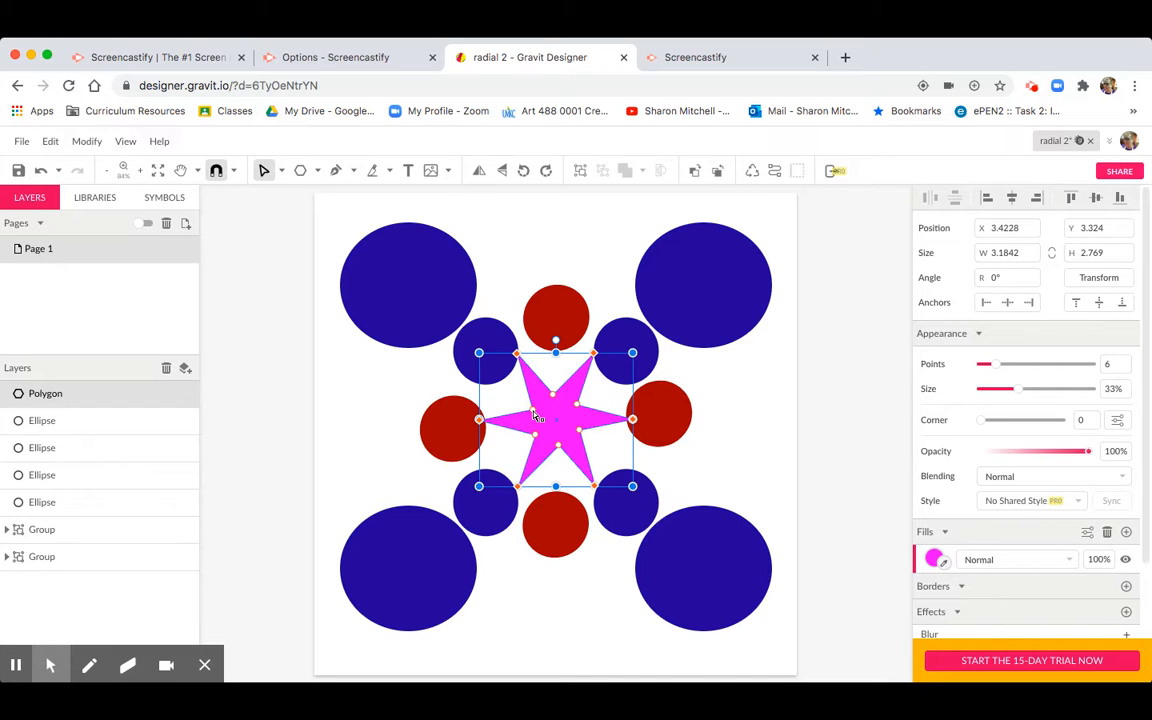
{"action": "left_click", "coordinate": [329, 396]}
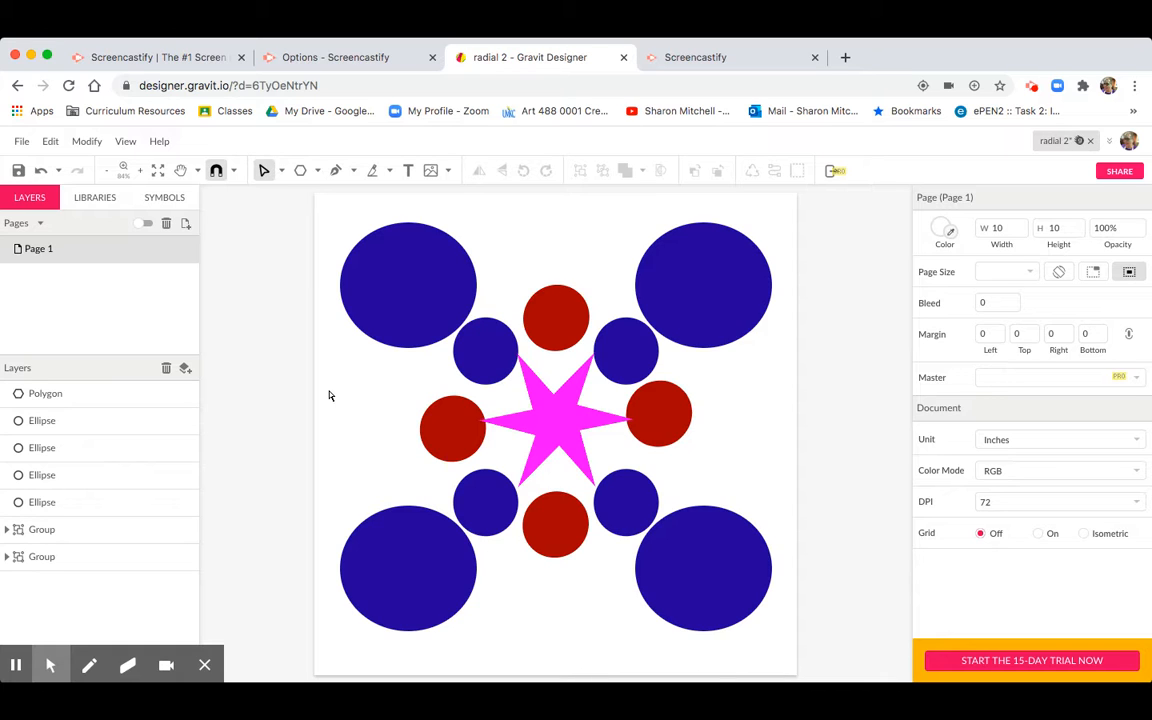
Step: Select the magenta star with the Pointer tool and add a Drop Shadow effect to it
{"action": "left_click", "coordinate": [557, 432]}
{"action": "left_click", "coordinate": [281, 171]}
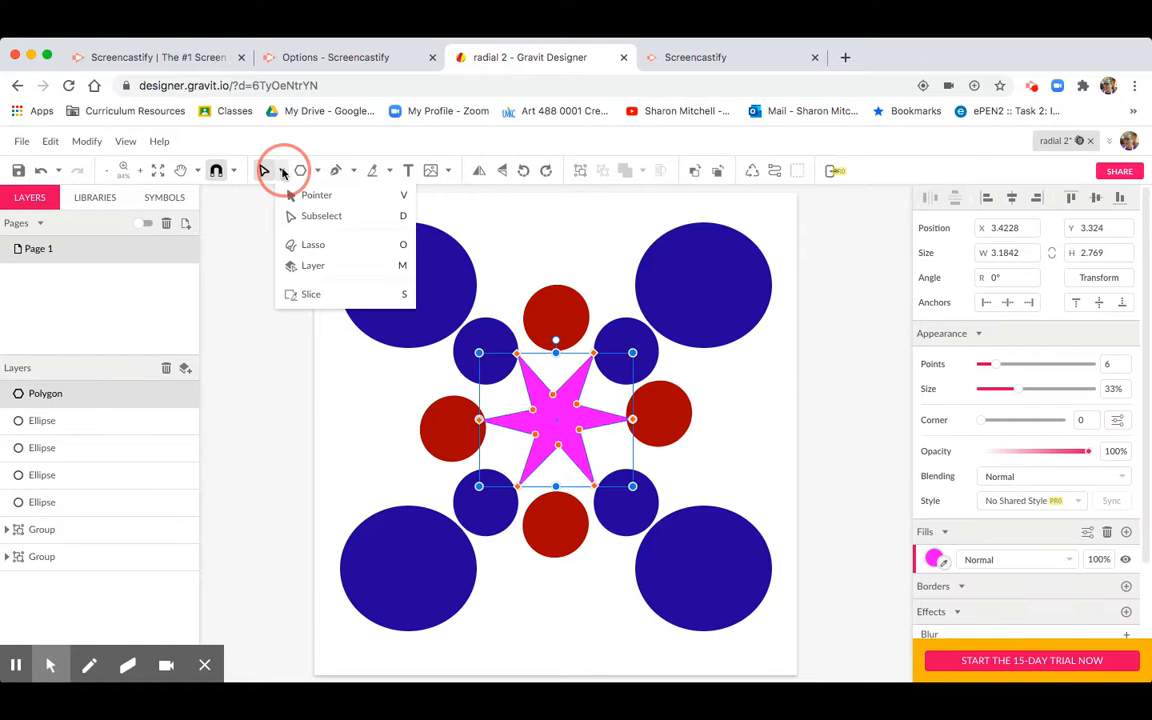
{"action": "left_click", "coordinate": [293, 194]}
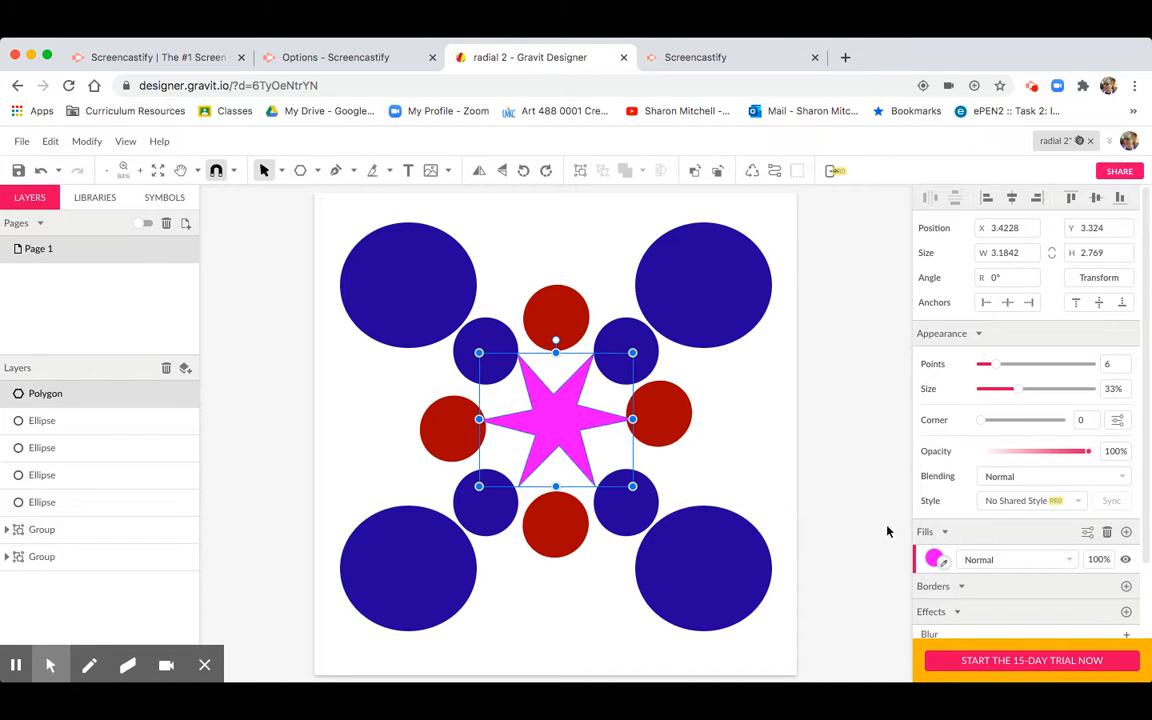
{"action": "scroll", "coordinate": [952, 615], "scroll_direction": "down", "scroll_amount": 2}
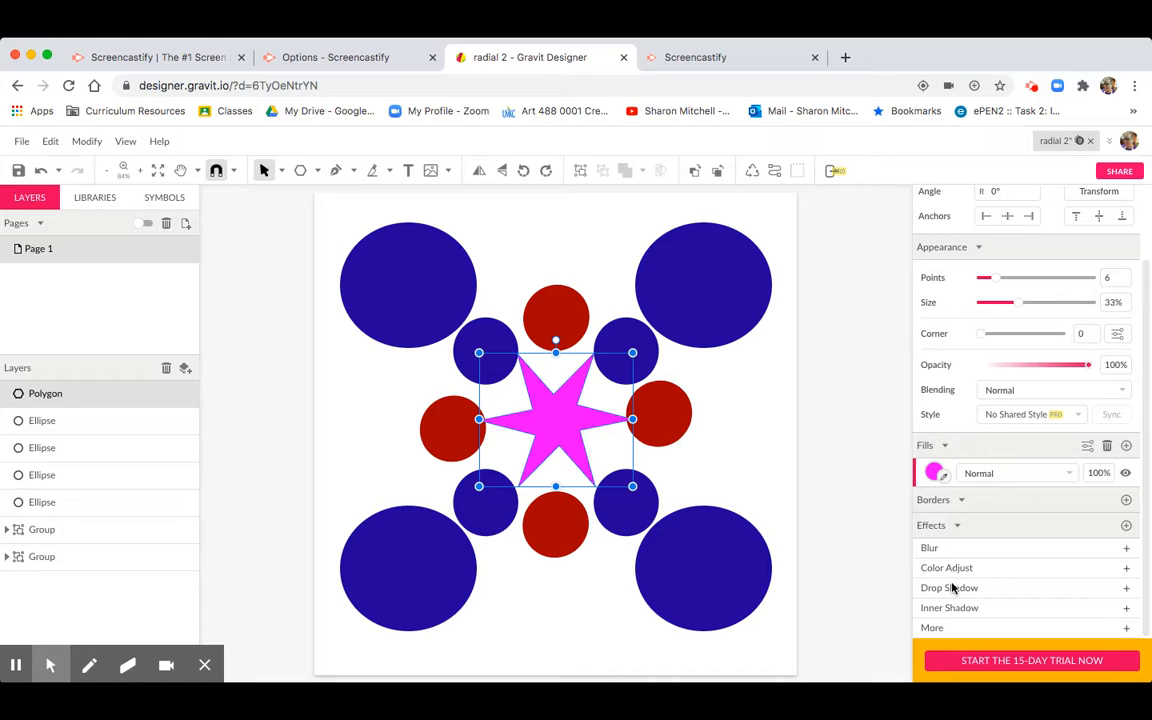
{"action": "left_click", "coordinate": [951, 627]}
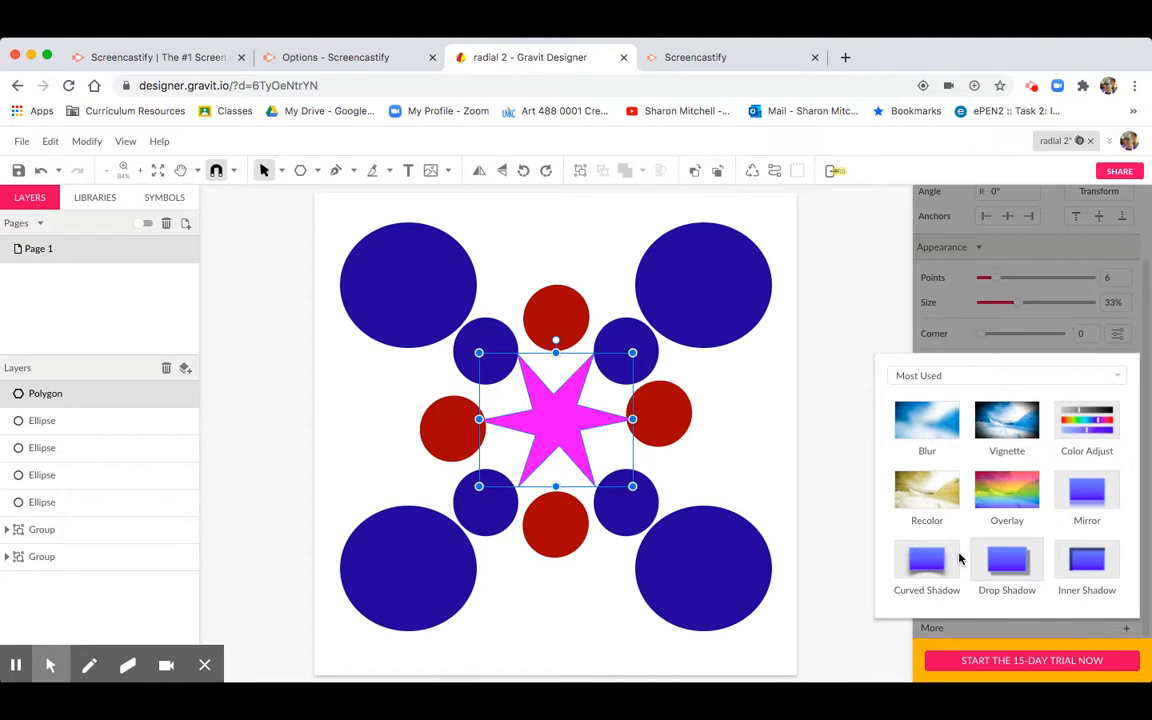
{"action": "left_click", "coordinate": [1012, 561]}
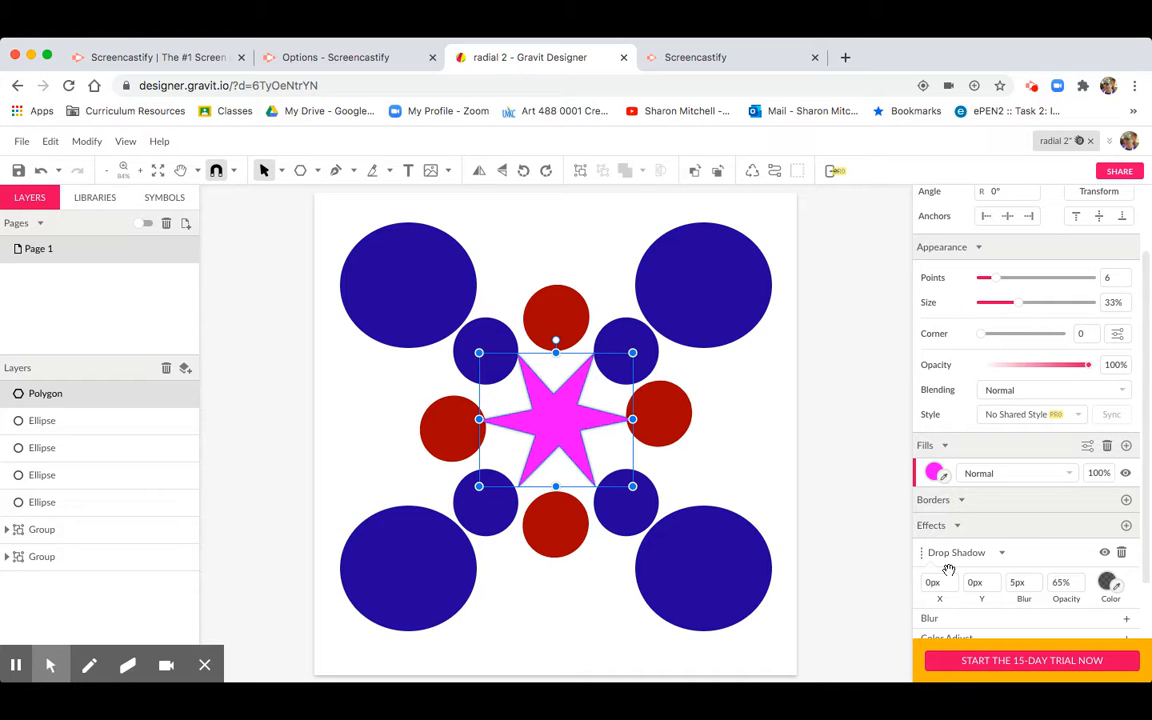
Step: Set the star's drop shadow to solid black at 100% opacity with a 30 px blur
{"action": "left_click", "coordinate": [1107, 582]}
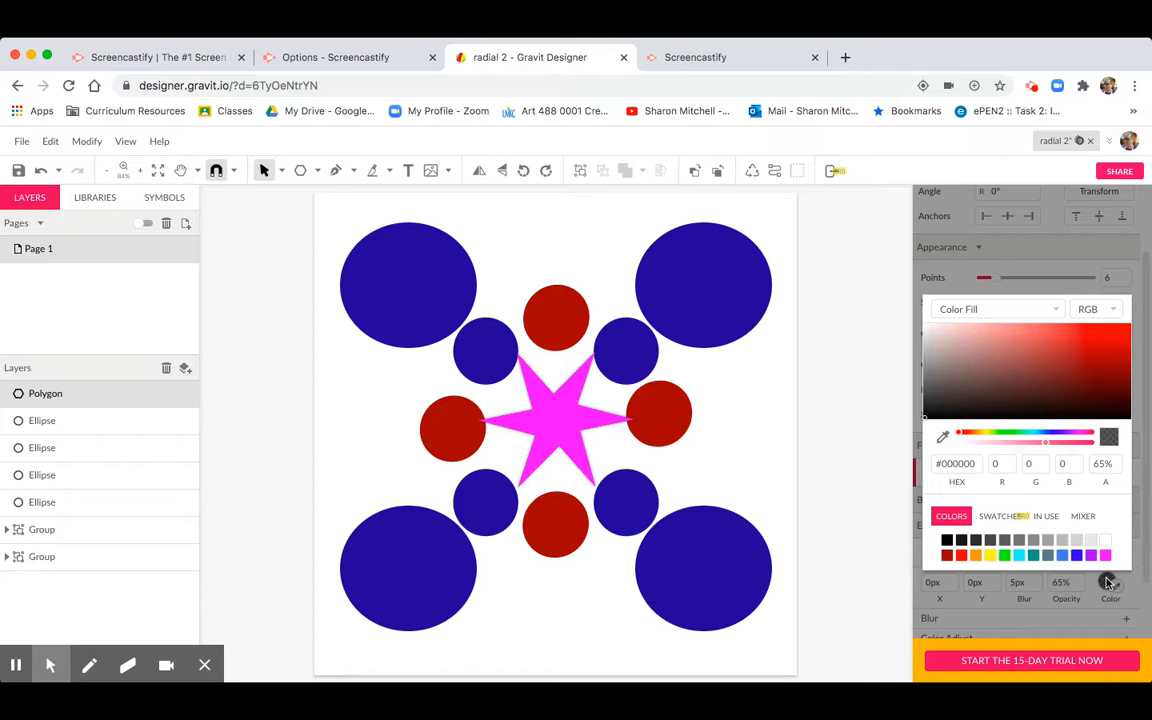
{"action": "left_click", "coordinate": [947, 540]}
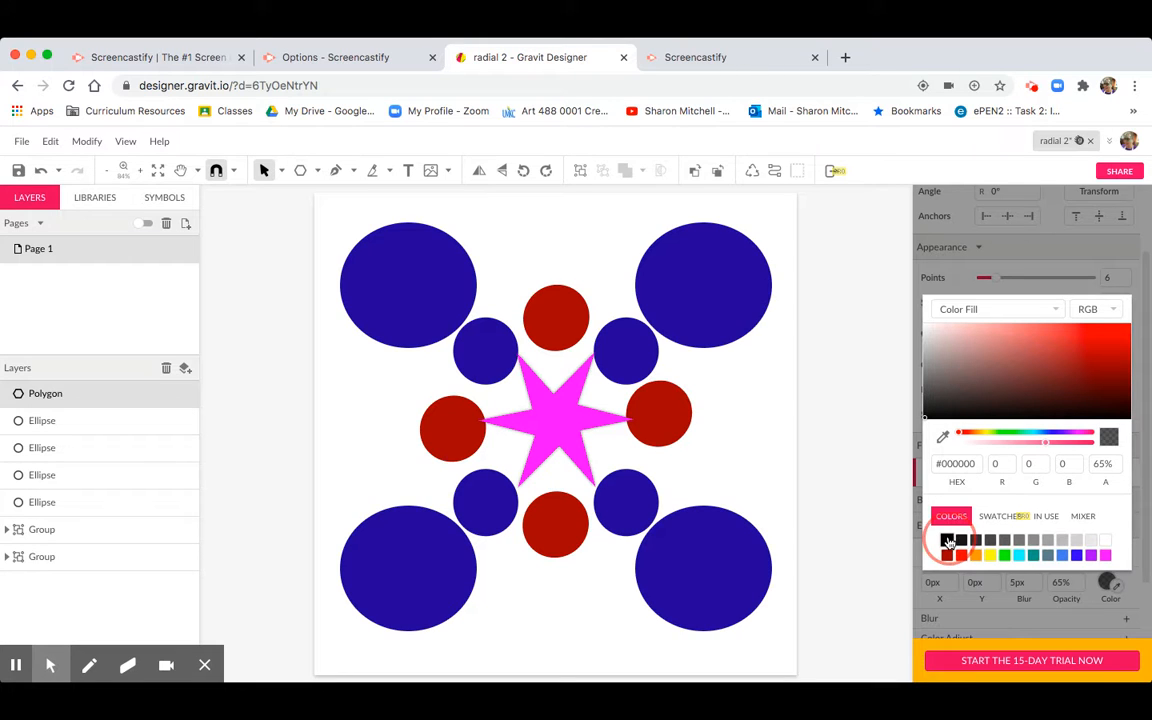
{"action": "left_click", "coordinate": [1070, 587]}
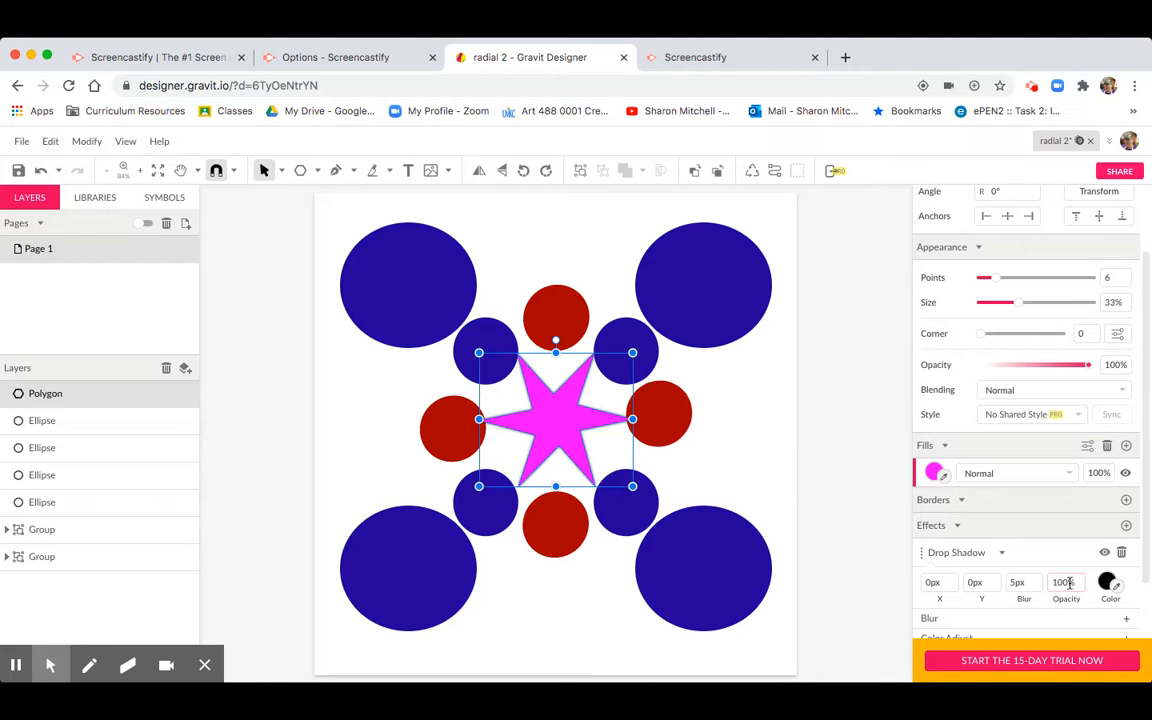
{"action": "left_click", "coordinate": [1016, 583]}
{"action": "type", "text": "30"}
{"action": "left_click", "coordinate": [810, 501]}
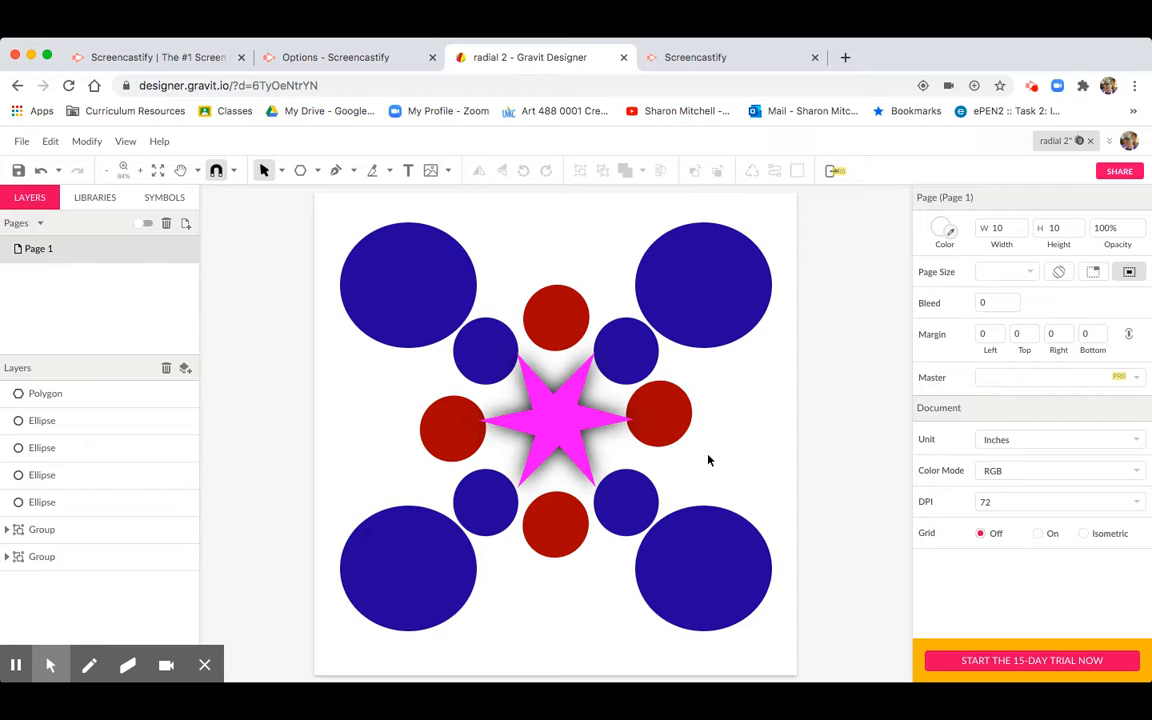
Step: Draw a 10 × 10 inch rectangle at position 0, 0 that covers the whole page
{"action": "left_click", "coordinate": [318, 171]}
{"action": "left_click", "coordinate": [330, 216]}
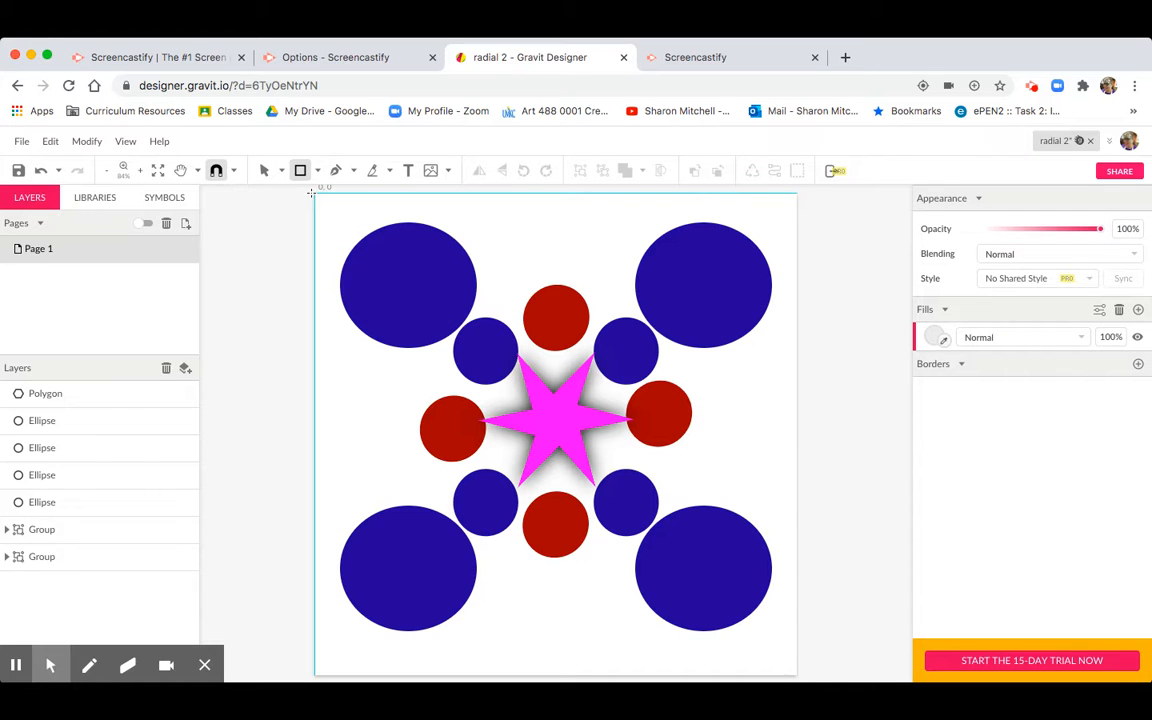
{"action": "mouse_move", "coordinate": [316, 196]}
{"action": "left_mouse_down"}
{"action": "mouse_move", "coordinate": [459, 424]}
{"action": "mouse_move", "coordinate": [711, 648]}
{"action": "mouse_move", "coordinate": [797, 676]}
{"action": "mouse_move", "coordinate": [799, 657]}
{"action": "left_mouse_up"}
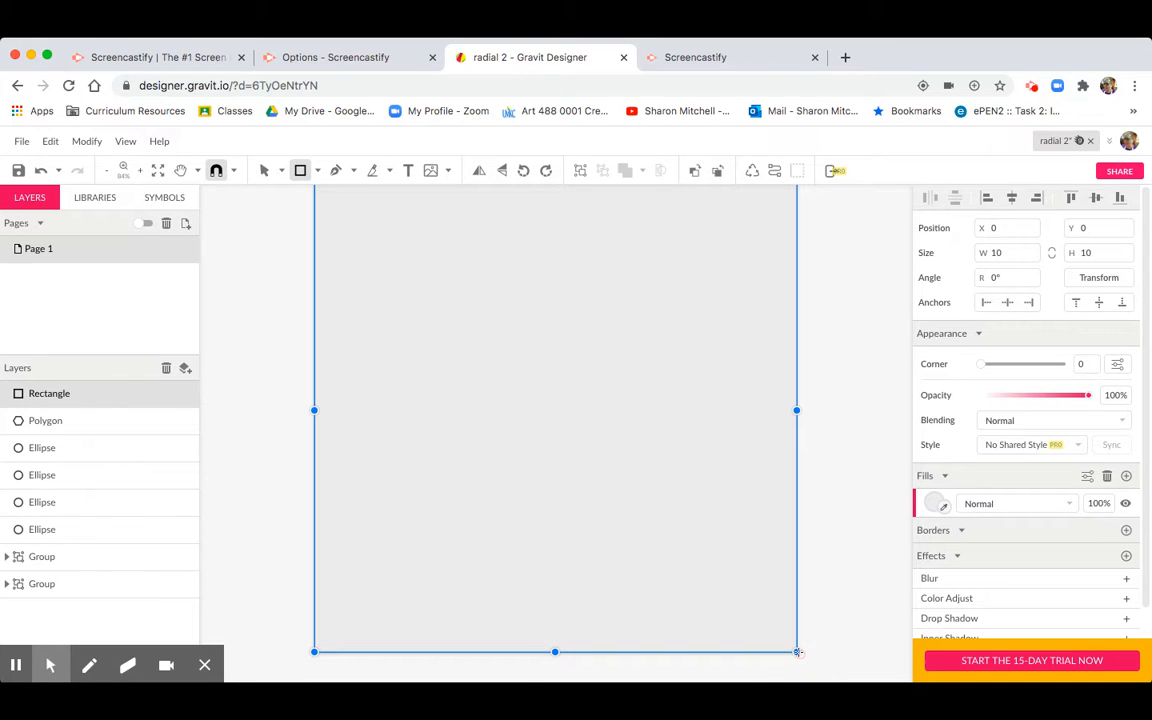
{"action": "scroll", "coordinate": [866, 538], "scroll_direction": "up", "scroll_amount": 2}
{"action": "scroll", "coordinate": [866, 538], "scroll_direction": "down", "scroll_amount": 2}
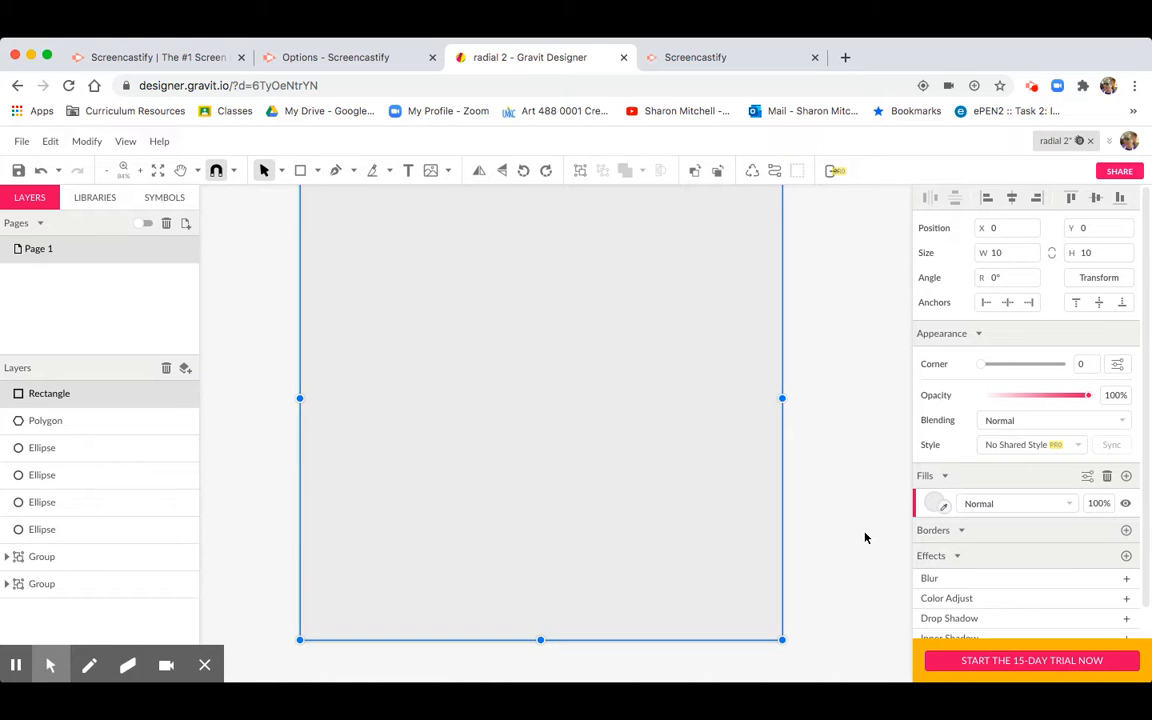
{"action": "scroll", "coordinate": [981, 586], "scroll_direction": "down", "scroll_amount": 1}
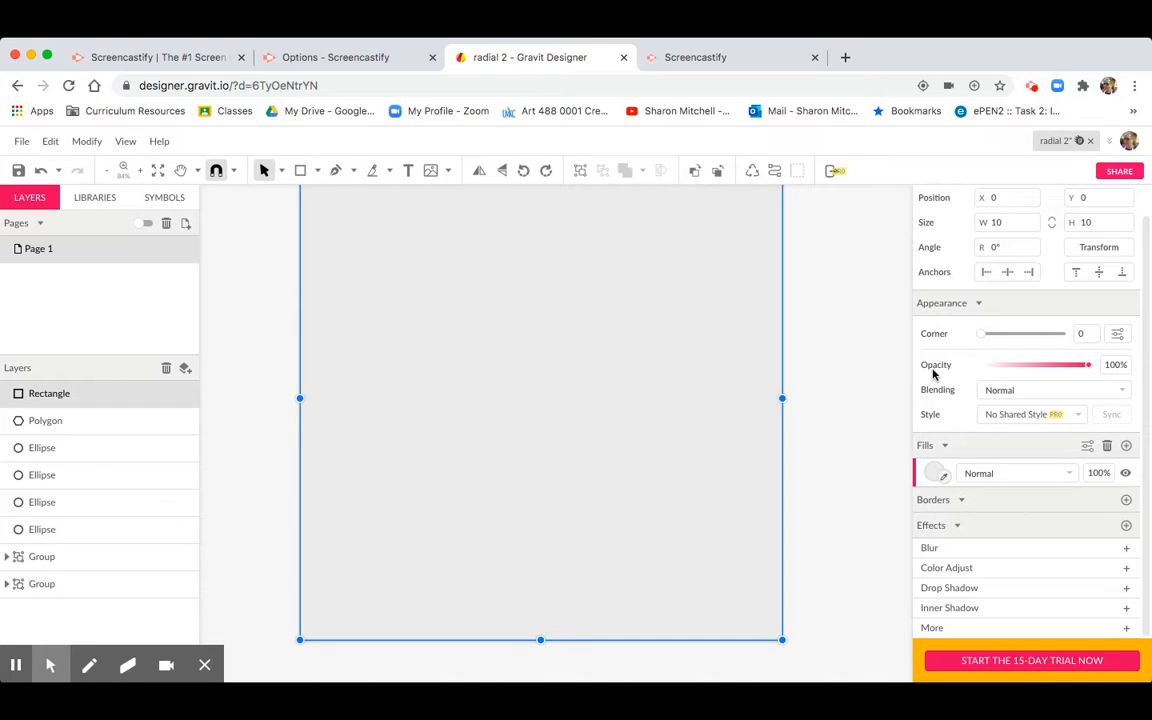
{"action": "scroll", "coordinate": [885, 404], "scroll_direction": "up", "scroll_amount": 2}
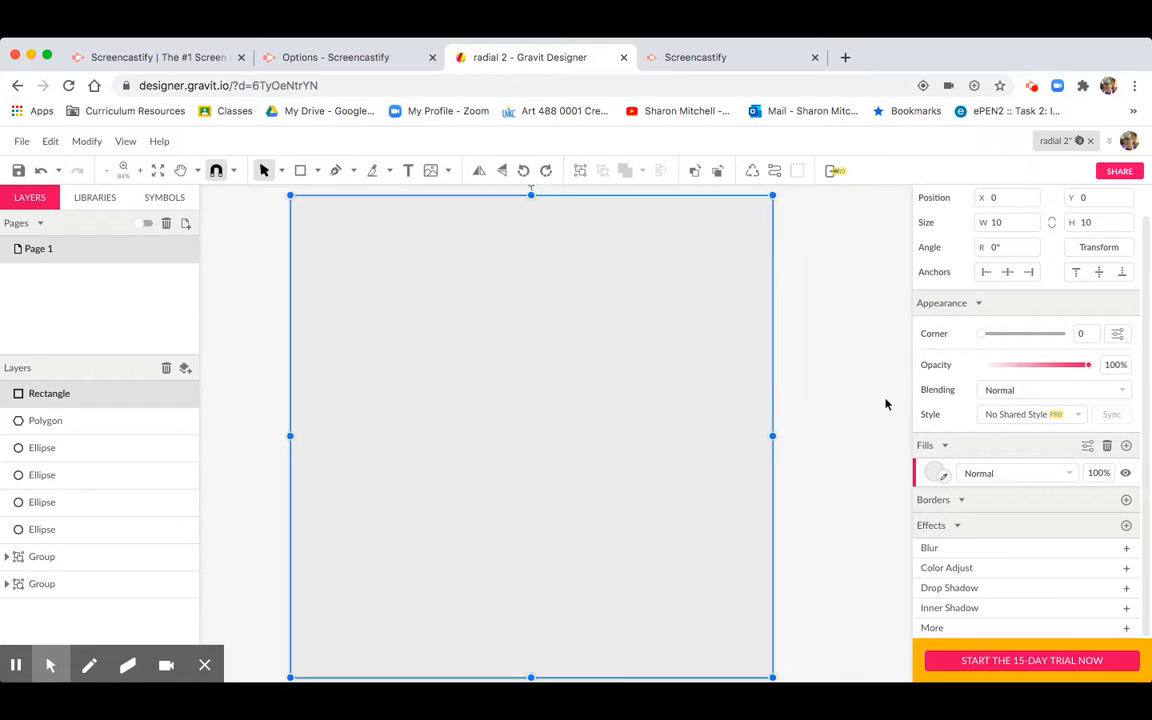
{"action": "scroll", "coordinate": [885, 404], "scroll_direction": "up", "scroll_amount": 1}
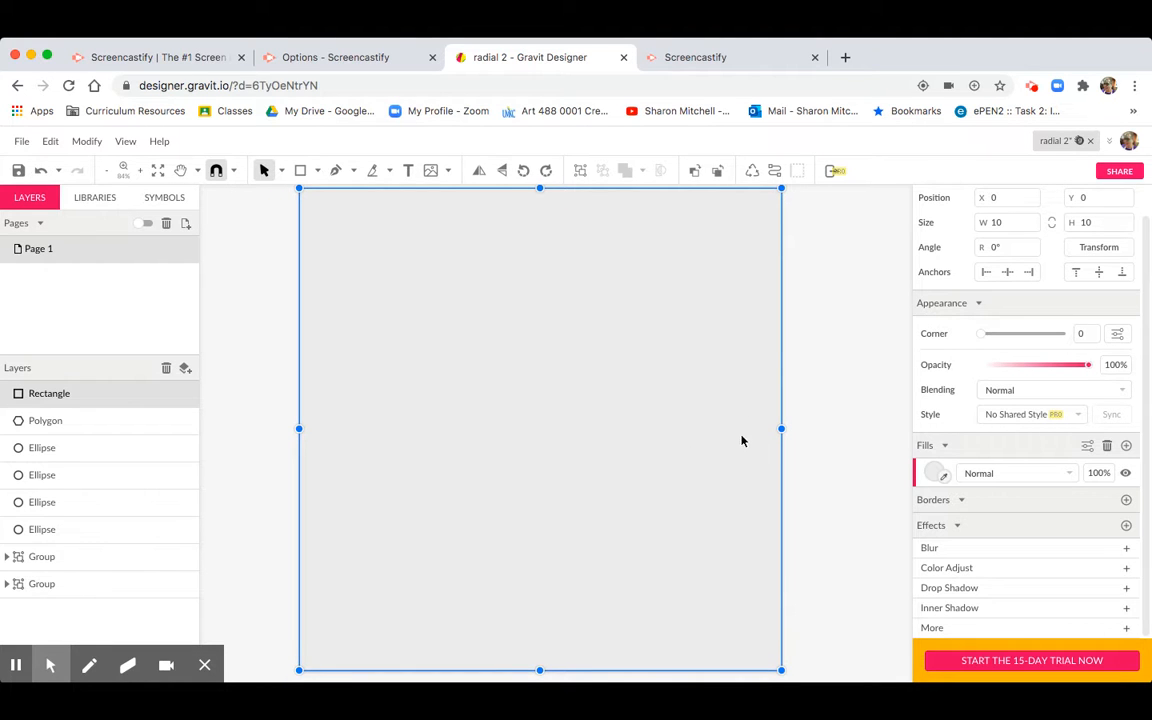
Step: Fill the page-sized rectangle with bright green #5AEE50
{"action": "left_click", "coordinate": [936, 473]}
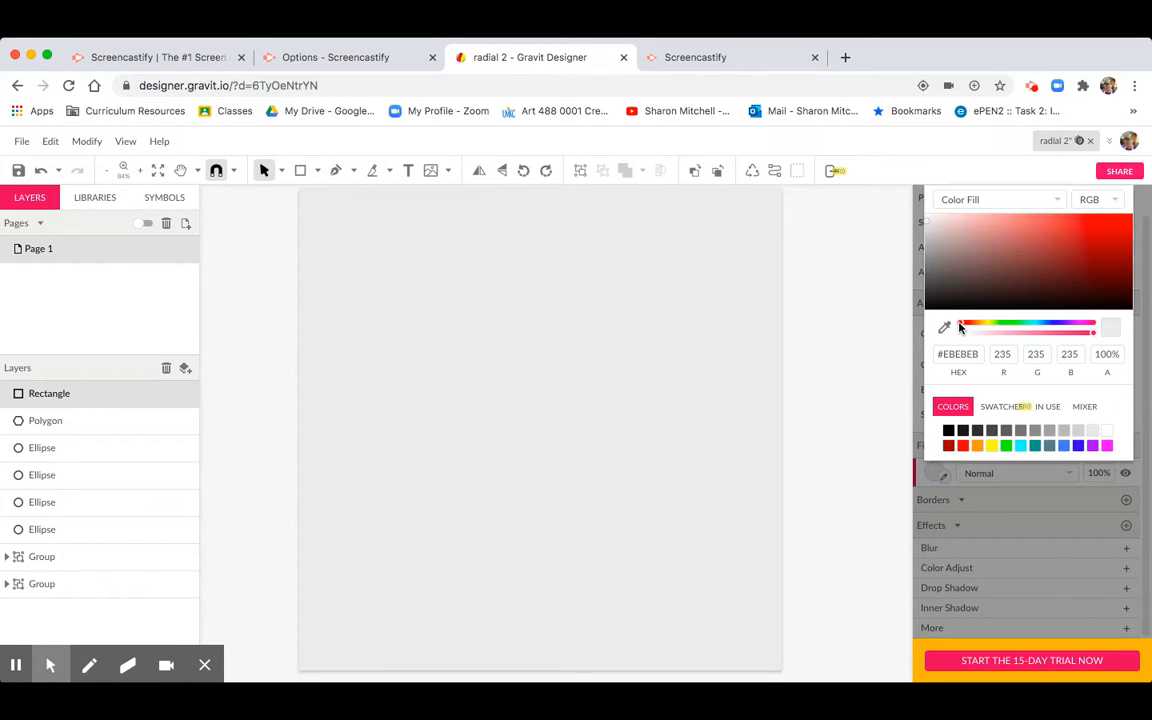
{"action": "left_click_drag", "start_coordinate": [959, 326], "coordinate": [1004, 324]}
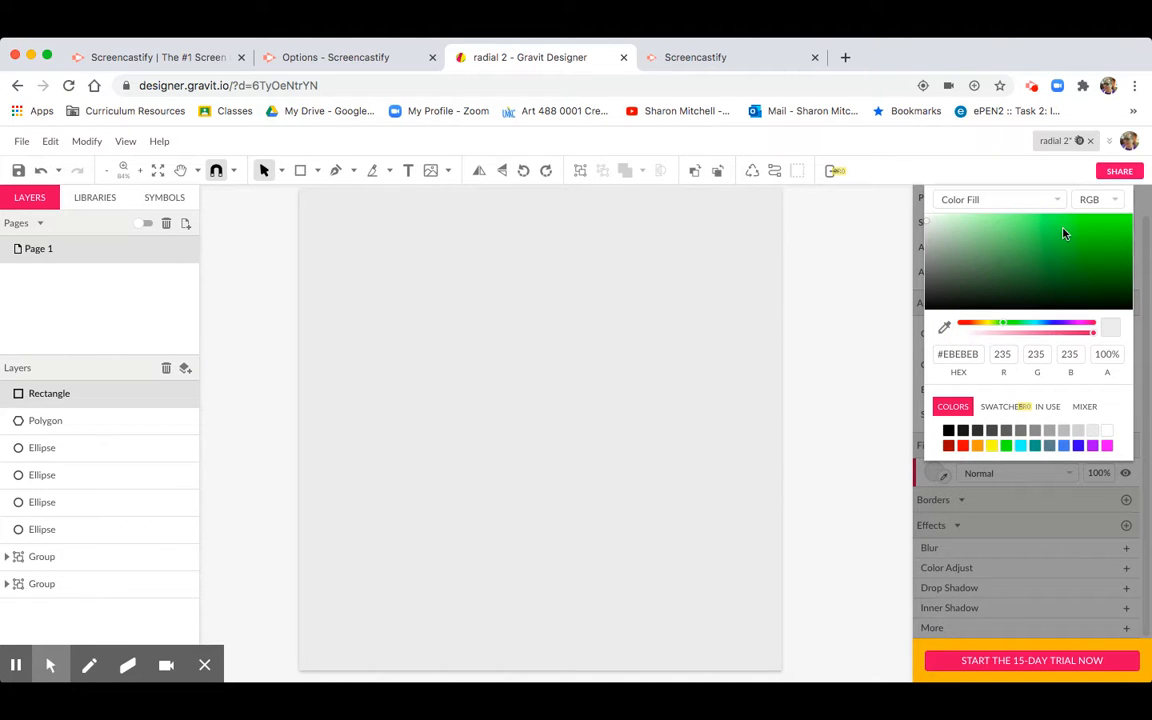
{"action": "left_click", "coordinate": [1062, 222]}
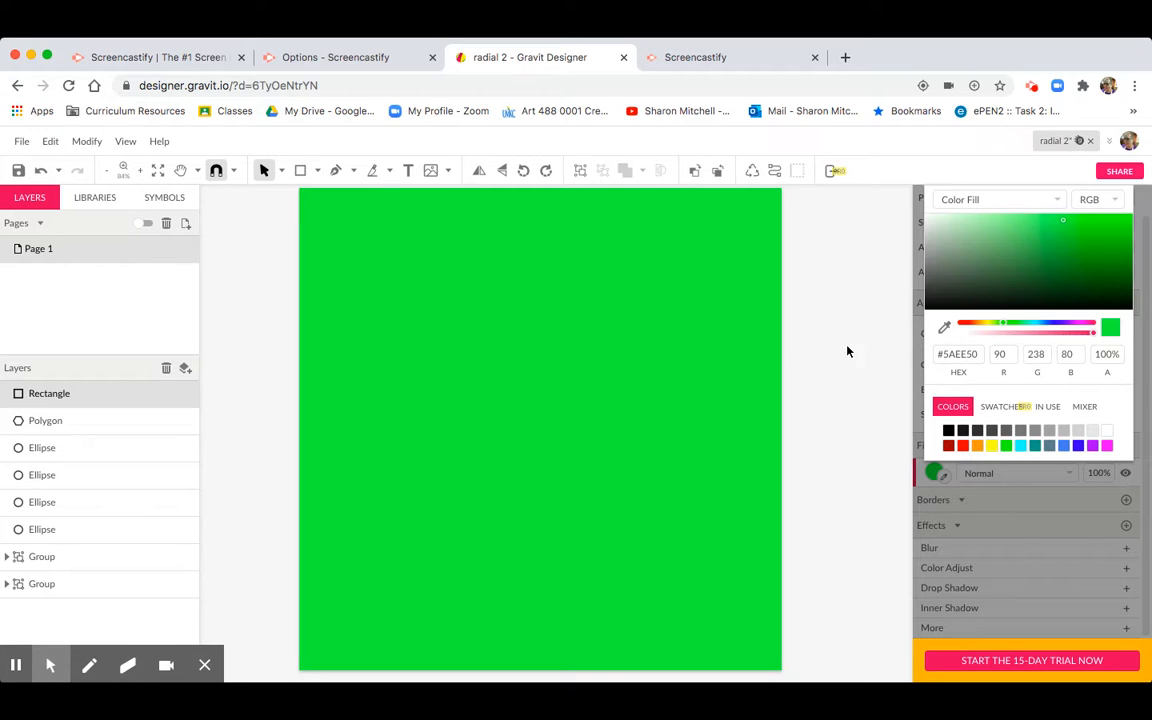
{"action": "left_click", "coordinate": [672, 377]}
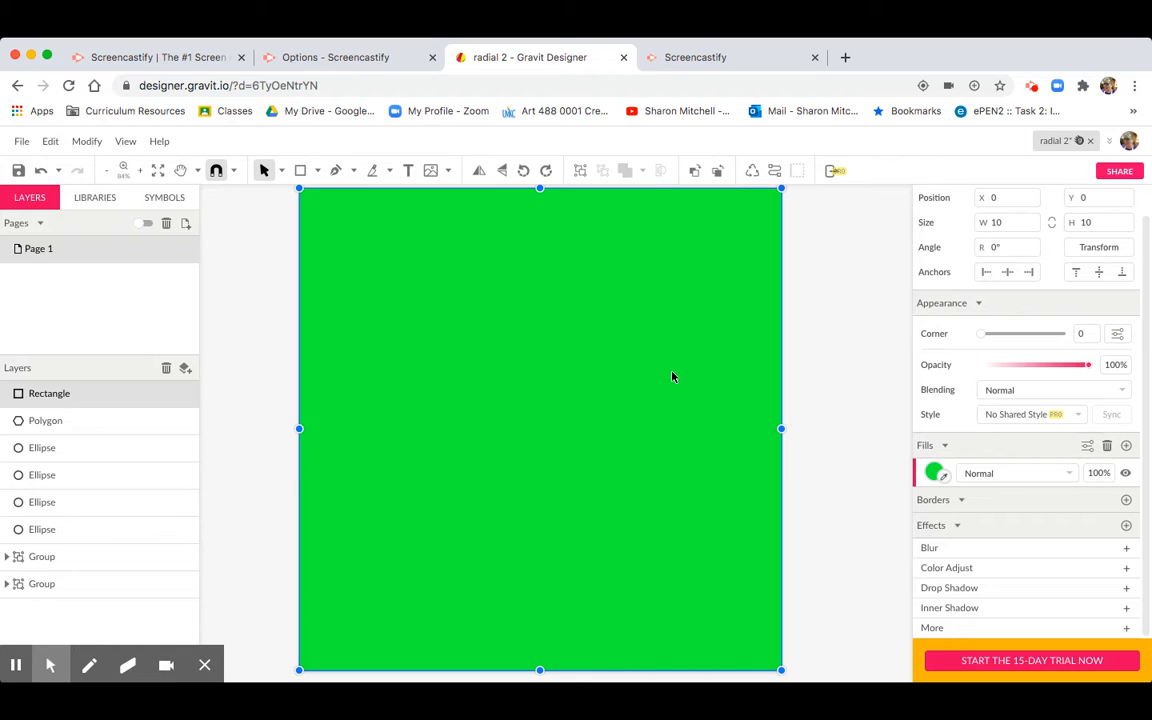
Step: Send the green rectangle backward step by step until it lies behind the star, all ellipses and both groups
{"action": "left_click", "coordinate": [721, 171]}
{"action": "left_click", "coordinate": [721, 171]}
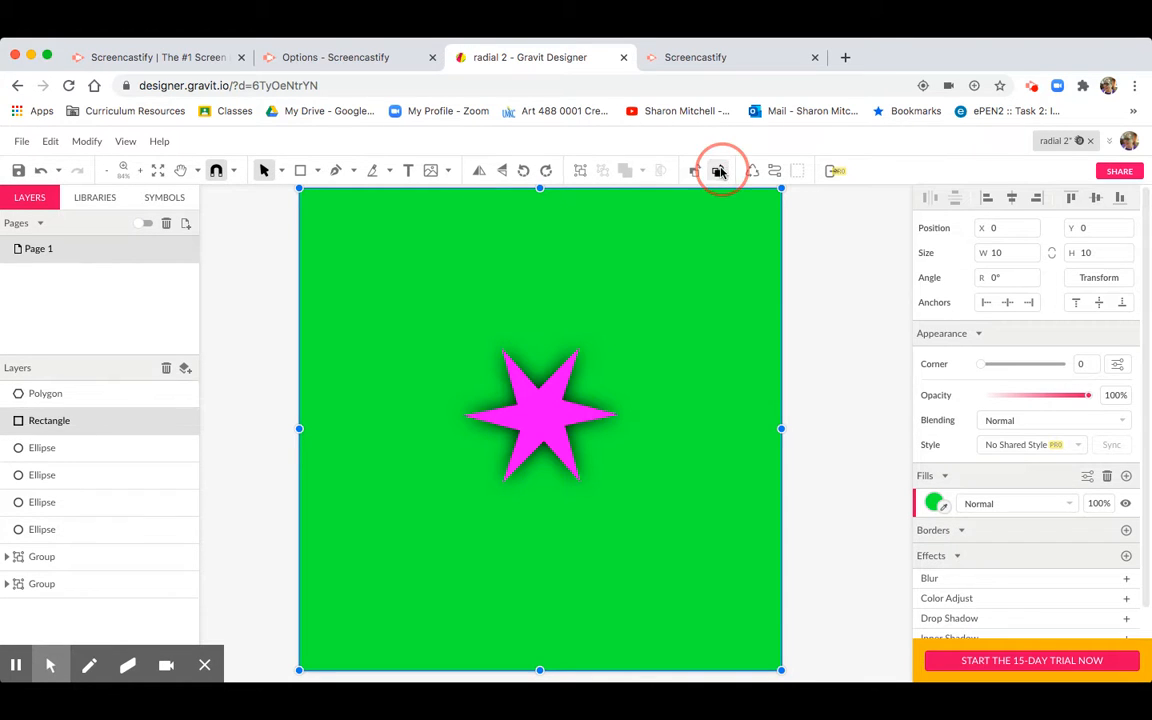
{"action": "left_click", "coordinate": [721, 171]}
{"action": "left_click", "coordinate": [721, 171]}
{"action": "left_click", "coordinate": [721, 171]}
{"action": "left_click", "coordinate": [721, 171]}
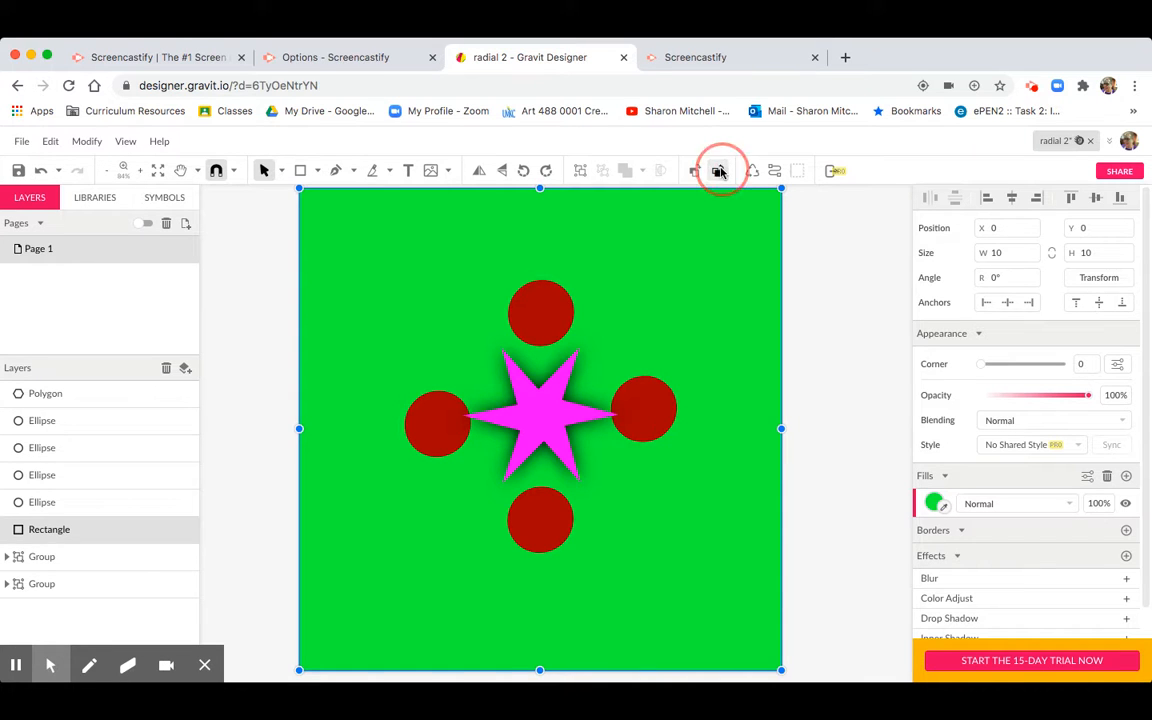
{"action": "left_click", "coordinate": [721, 171]}
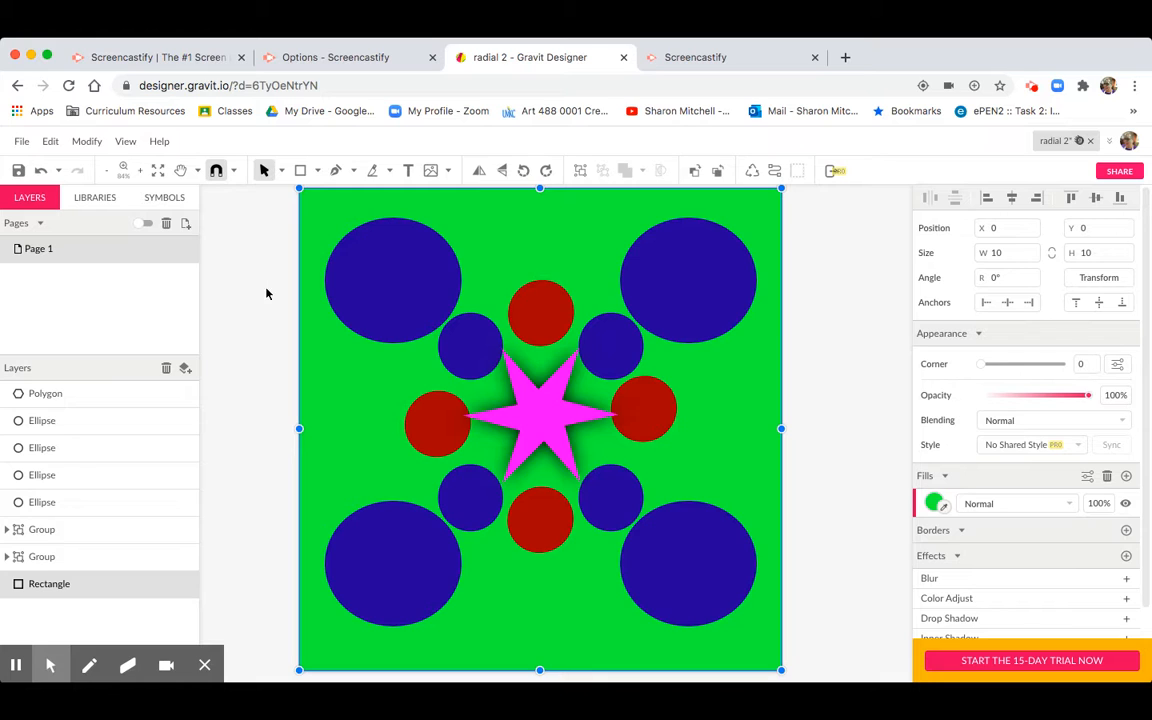
Step: Draw a triangle about 2 × 2.09 inches and move it over the lower edge of the upper-left large blue circle
{"action": "left_click", "coordinate": [317, 172]}
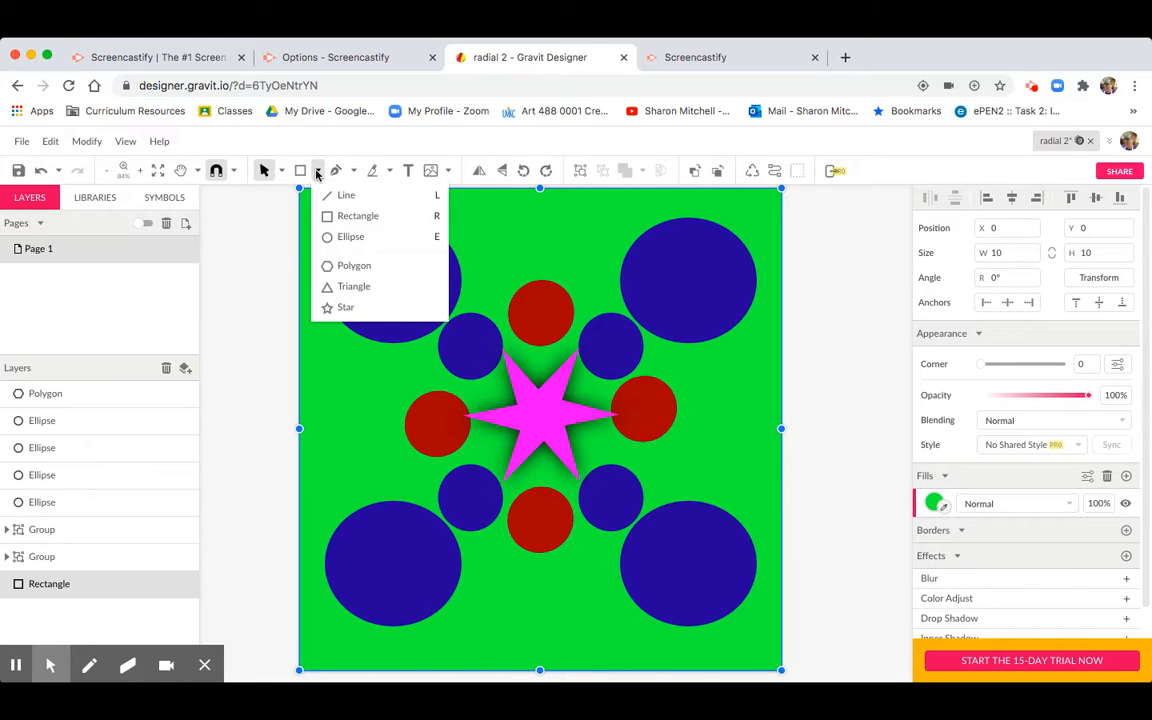
{"action": "left_click", "coordinate": [340, 287]}
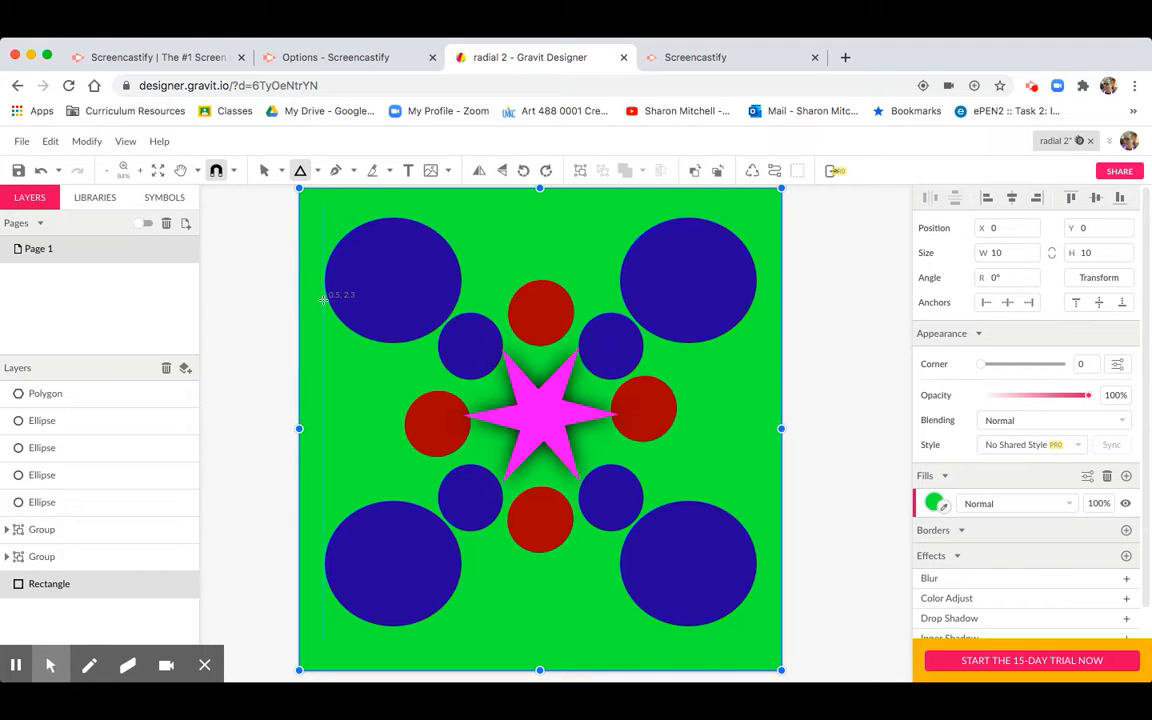
{"action": "left_click_drag", "start_coordinate": [313, 302], "coordinate": [353, 349]}
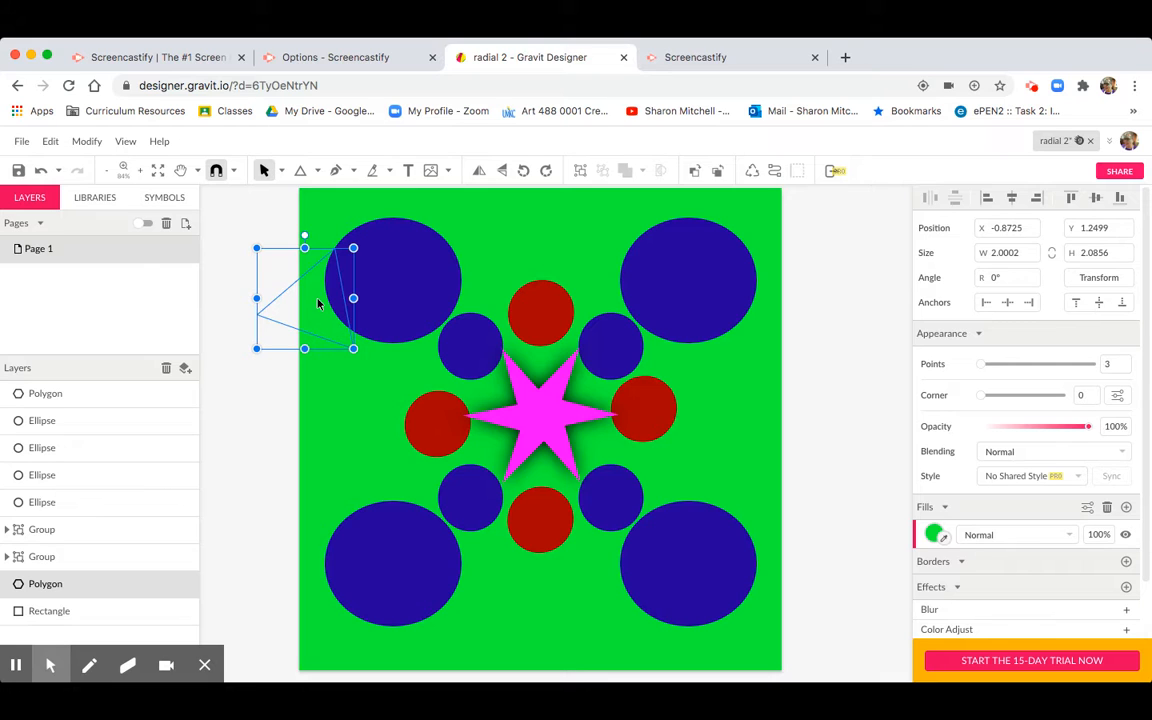
{"action": "left_click_drag", "start_coordinate": [317, 303], "coordinate": [366, 347]}
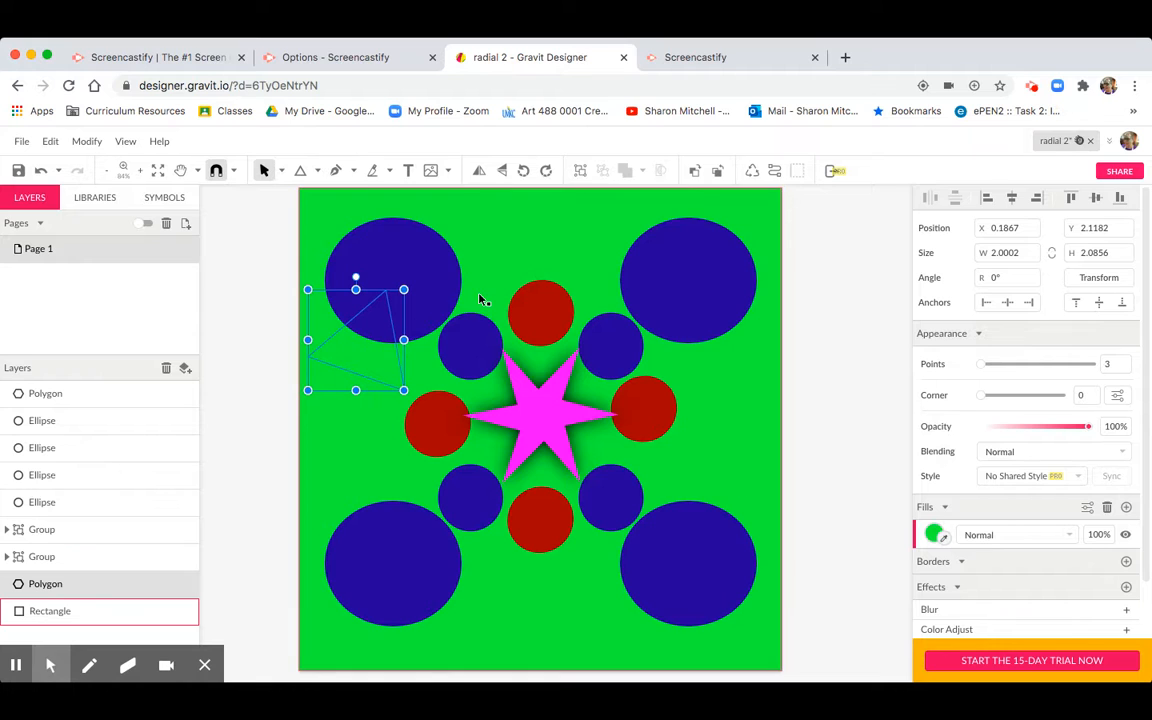
Step: Bring the triangle forward in front of the large blue circles and fill it with dark green #093506
{"action": "left_click", "coordinate": [695, 171]}
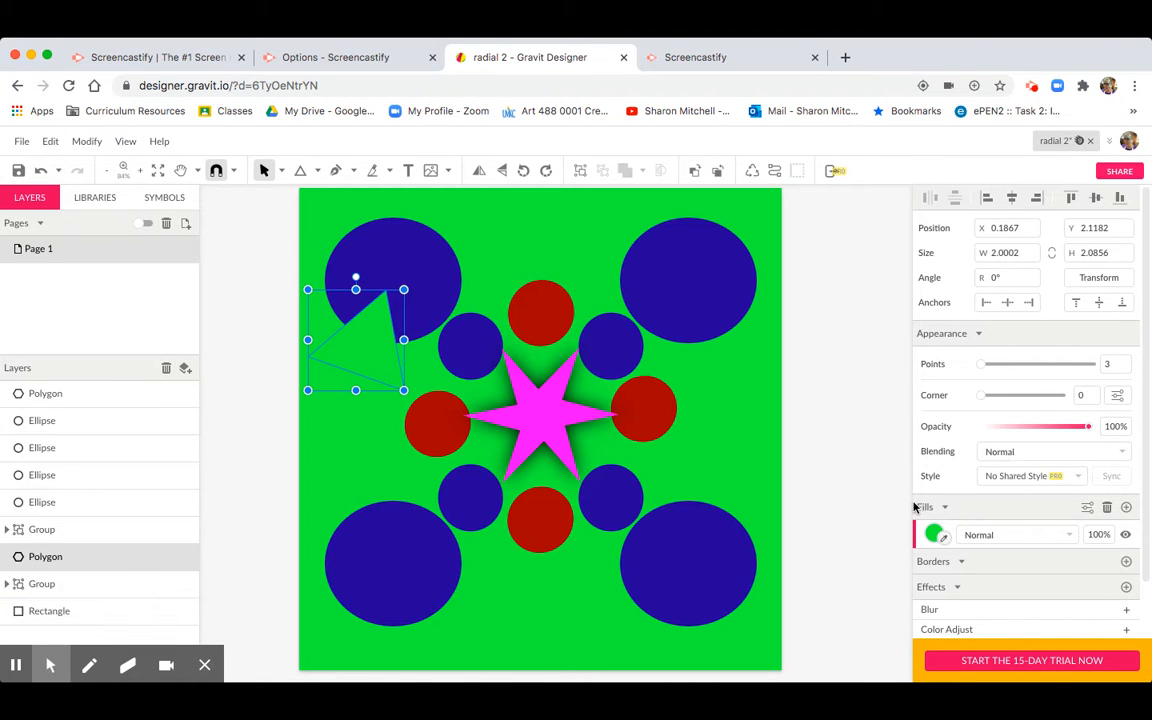
{"action": "left_click", "coordinate": [933, 536]}
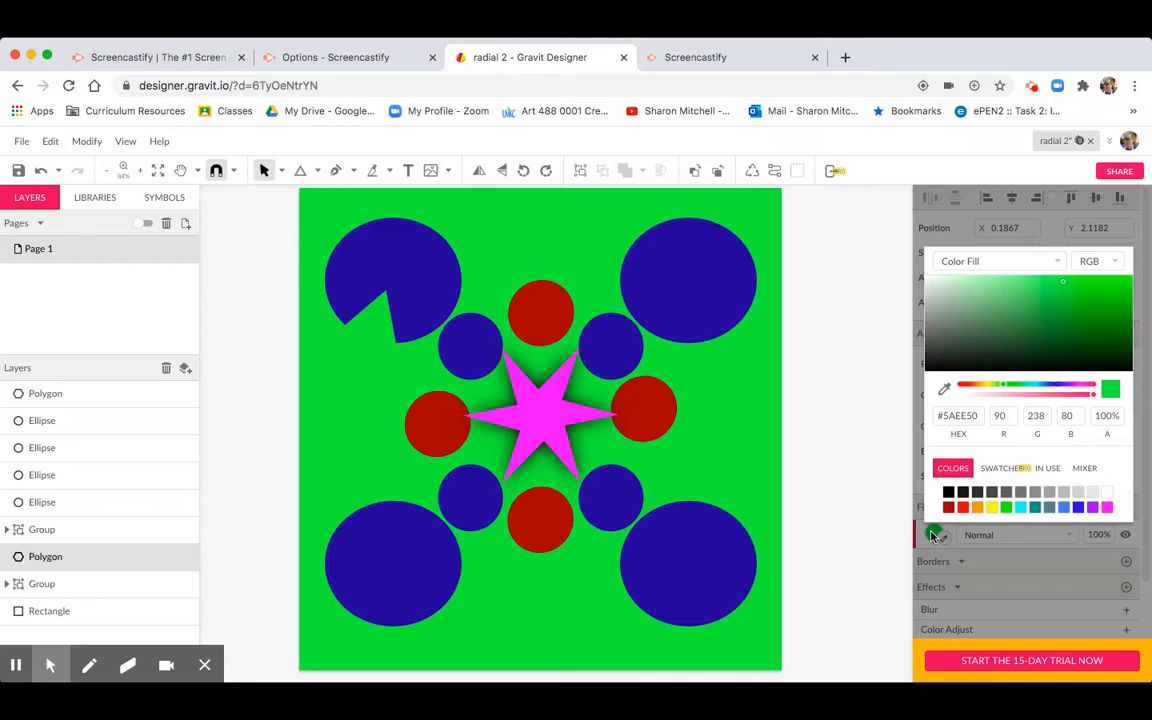
{"action": "left_click", "coordinate": [1108, 356]}
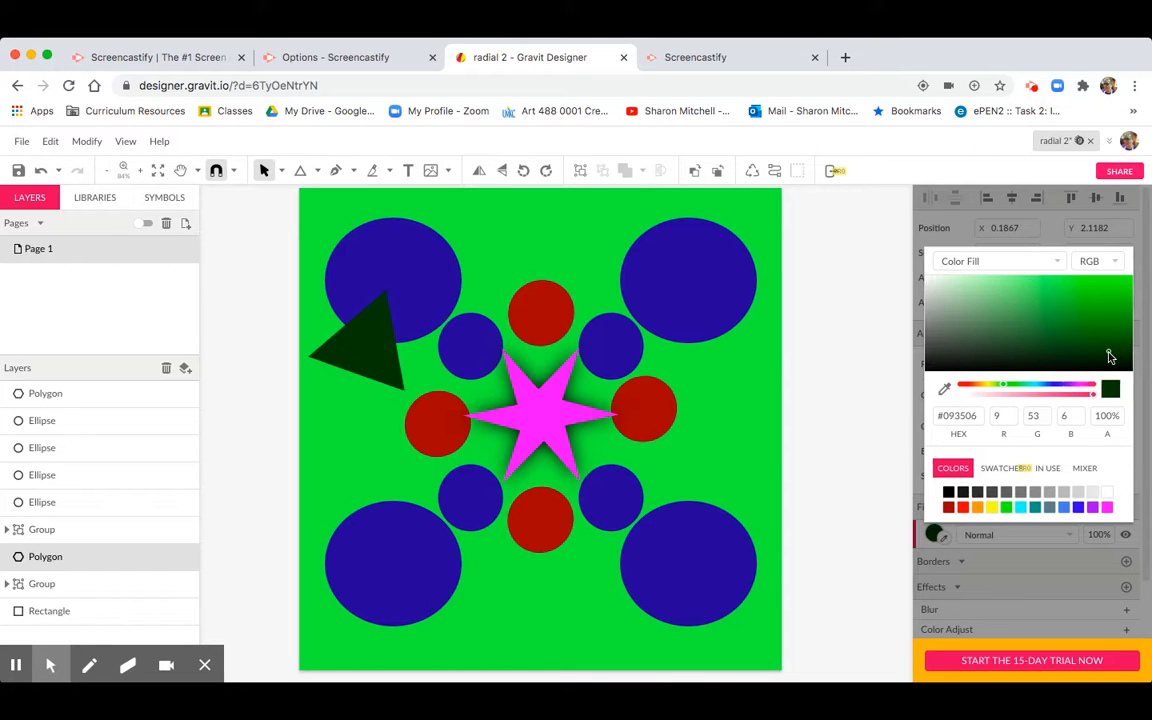
{"action": "left_click", "coordinate": [843, 455]}
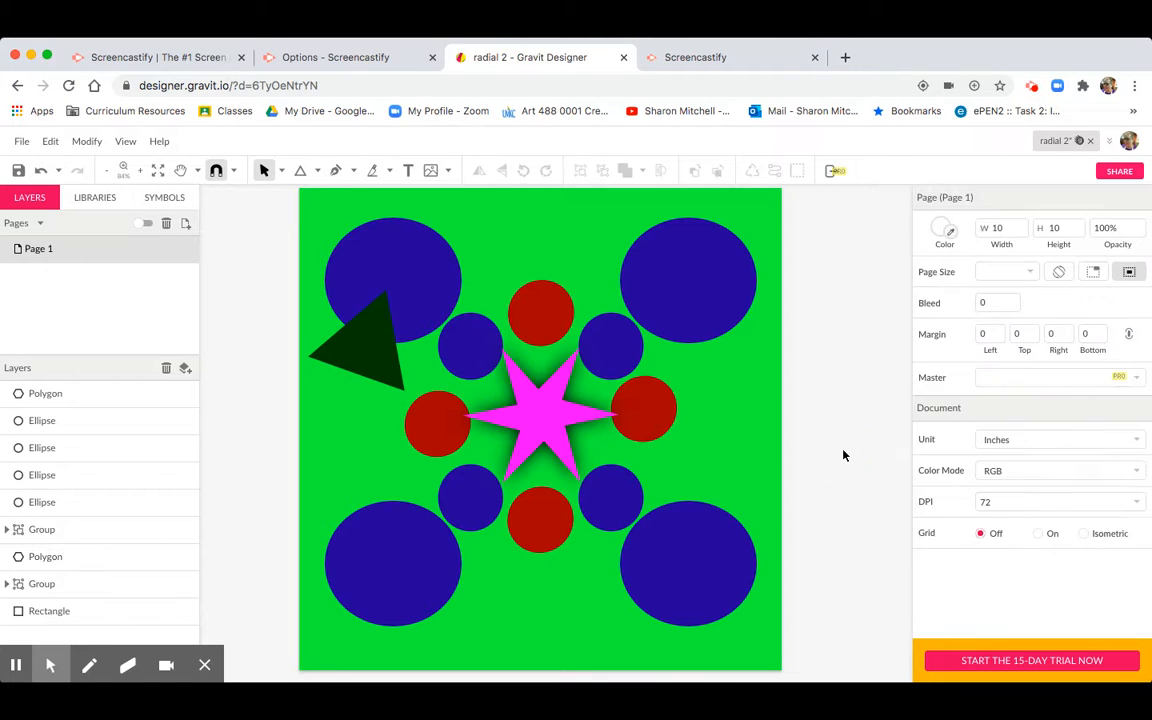
Step: Lower the dark green triangle's opacity to 54% so that the blue circle shows through it
{"action": "left_click", "coordinate": [376, 357]}
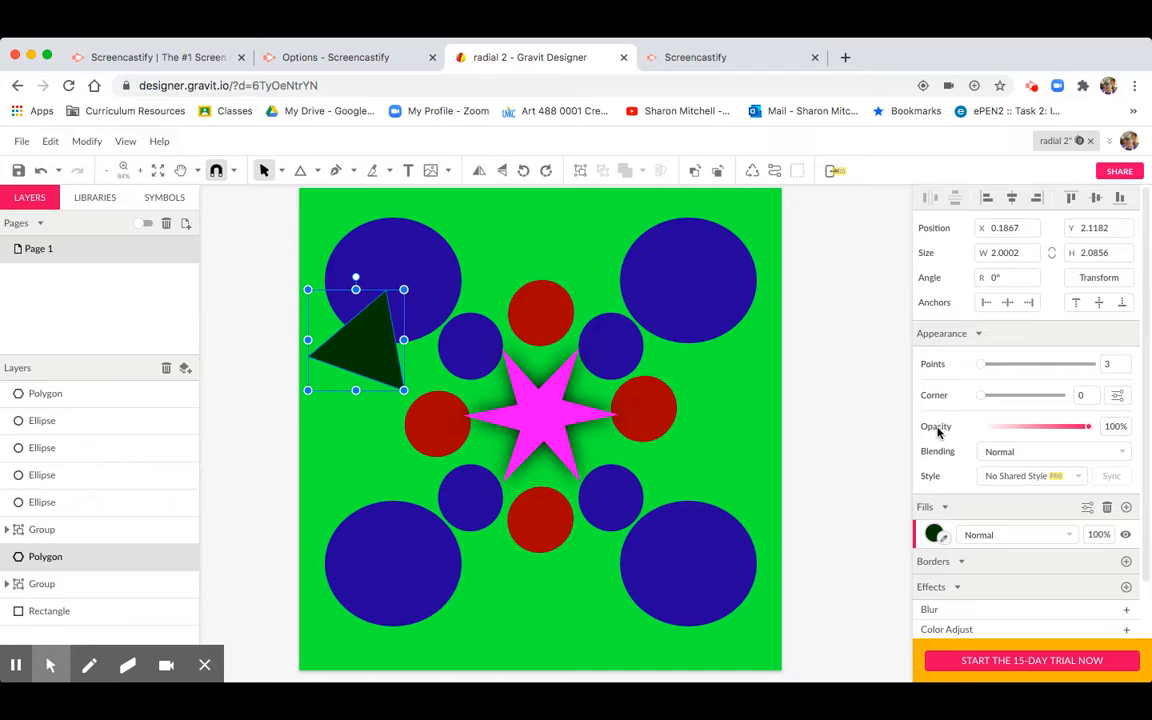
{"action": "left_click", "coordinate": [1088, 430]}
{"action": "left_click_drag", "start_coordinate": [1088, 430], "coordinate": [1038, 432]}
{"action": "left_click", "coordinate": [813, 441]}
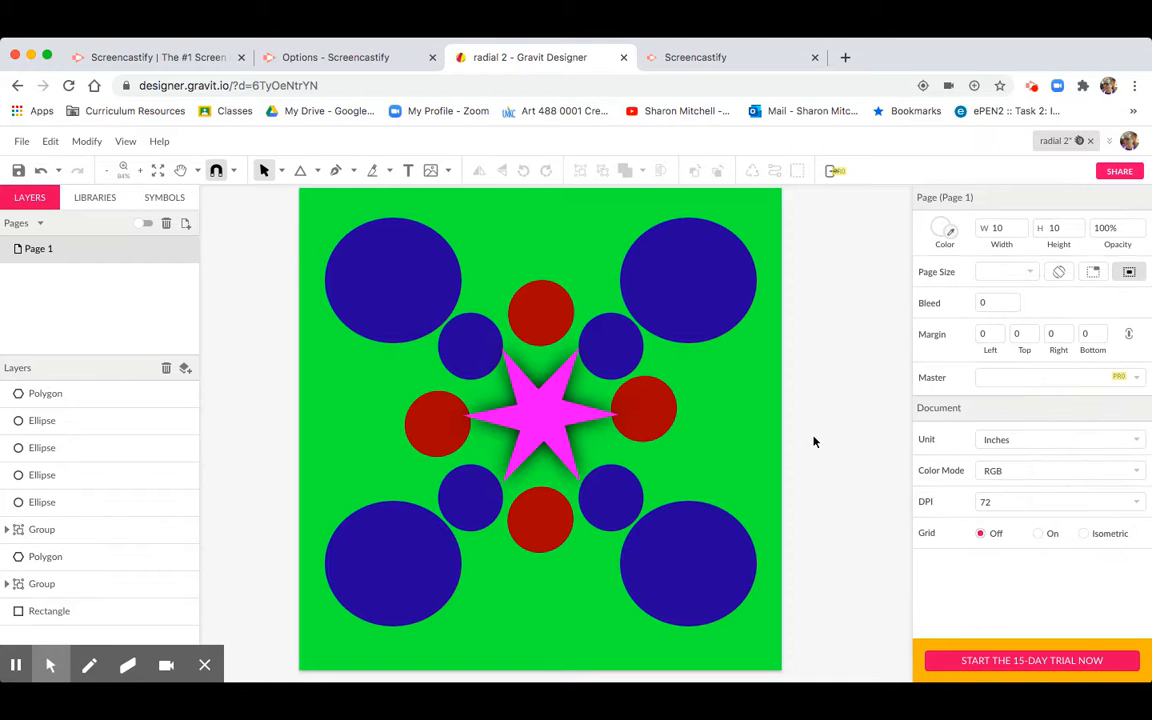
{"action": "left_click", "coordinate": [366, 346]}
{"action": "left_click_drag", "start_coordinate": [990, 428], "coordinate": [988, 430]}
{"action": "left_click", "coordinate": [988, 430]}
{"action": "left_click_drag", "start_coordinate": [1027, 432], "coordinate": [1040, 427]}
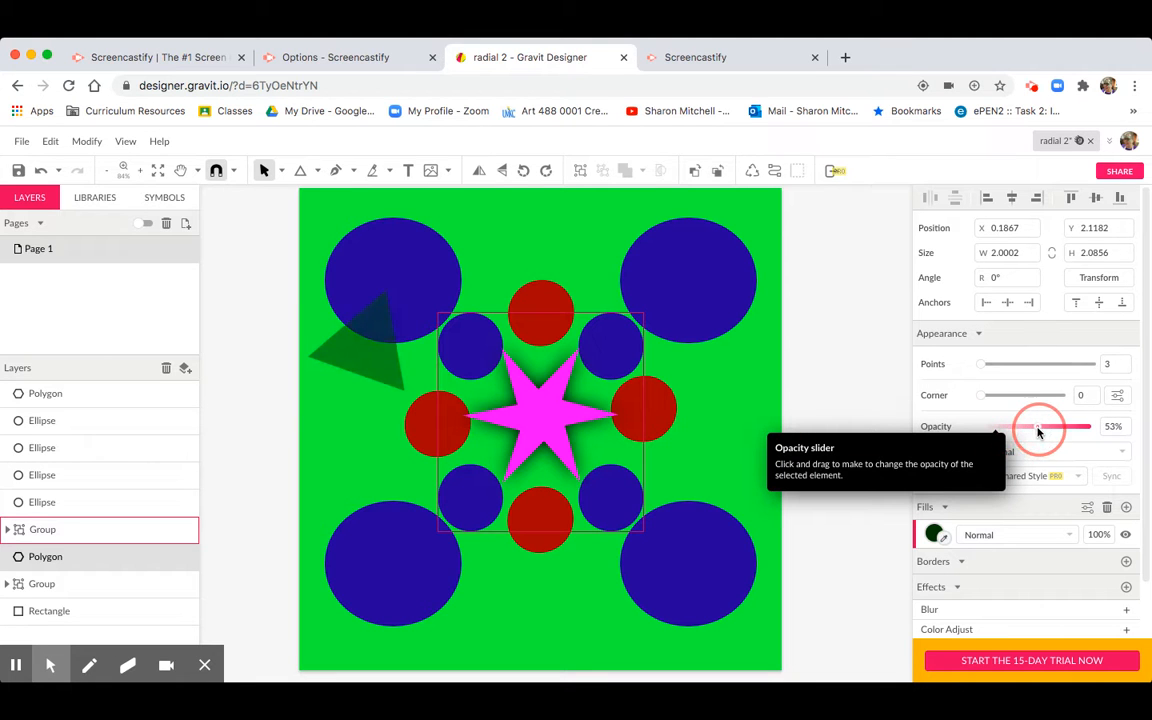
{"action": "left_click", "coordinate": [851, 607]}
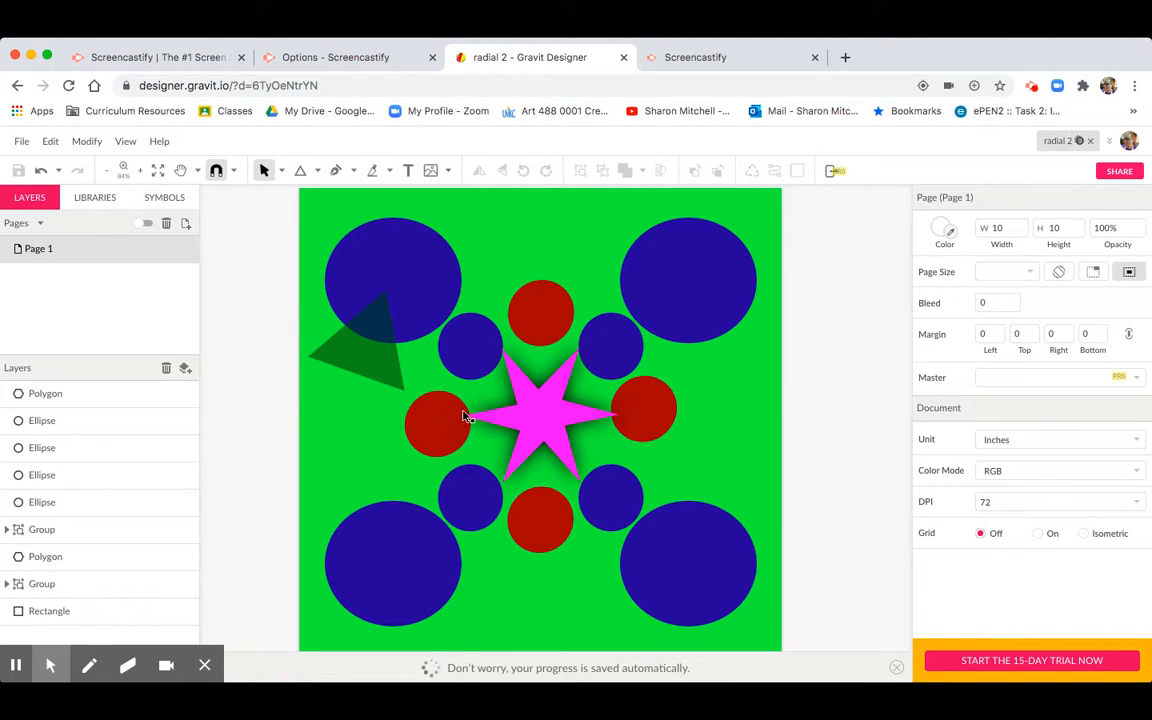
{"action": "left_click", "coordinate": [367, 365]}
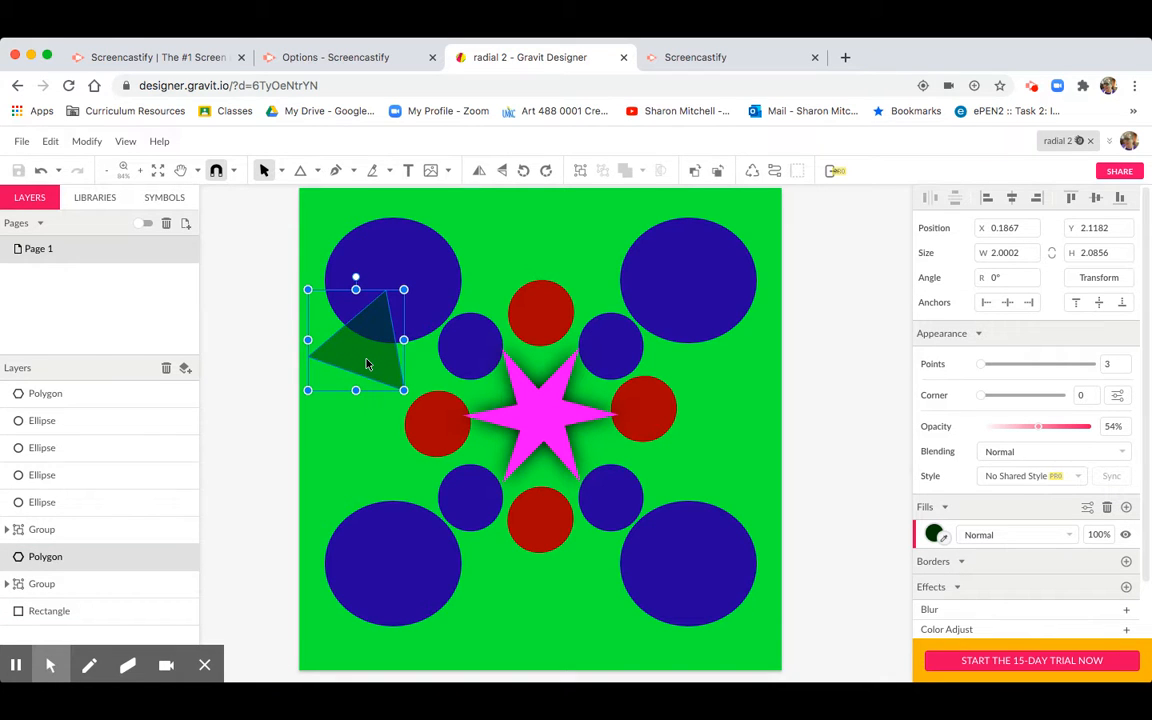
Step: Place a horizontally flipped copy of the dark green triangle over the lower edge of the upper-right large blue circle, level with the original
{"action": "left_click_drag", "start_coordinate": [367, 365], "coordinate": [701, 371]}
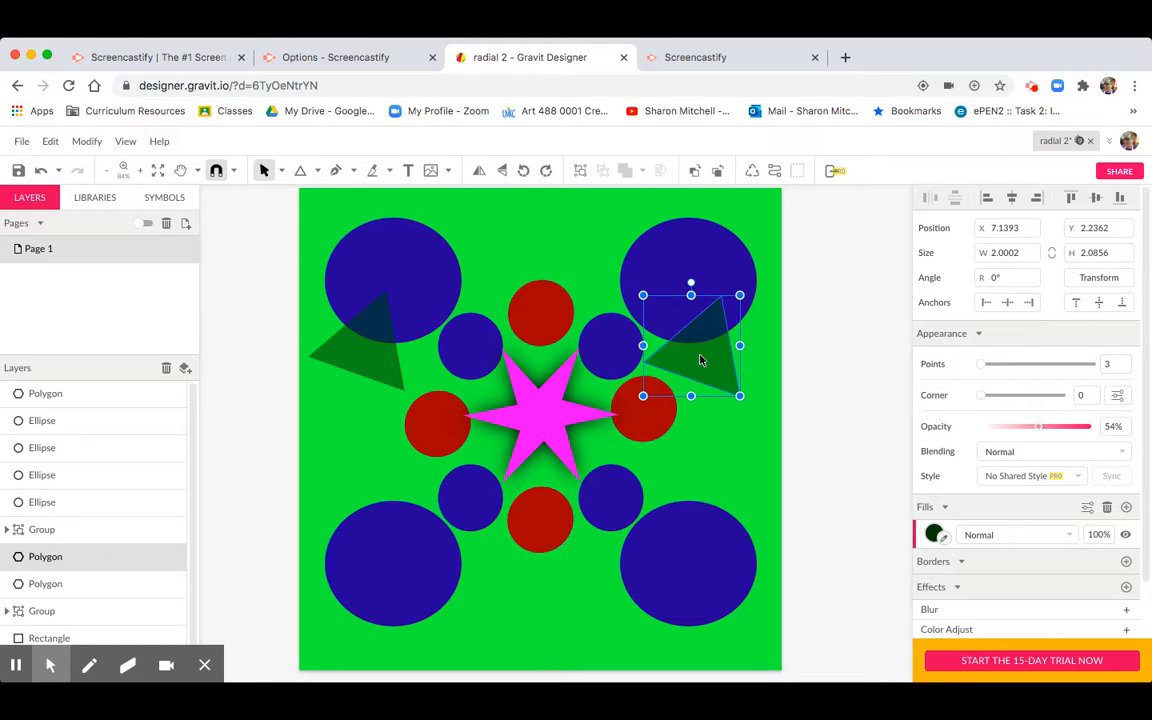
{"action": "left_click", "coordinate": [87, 141]}
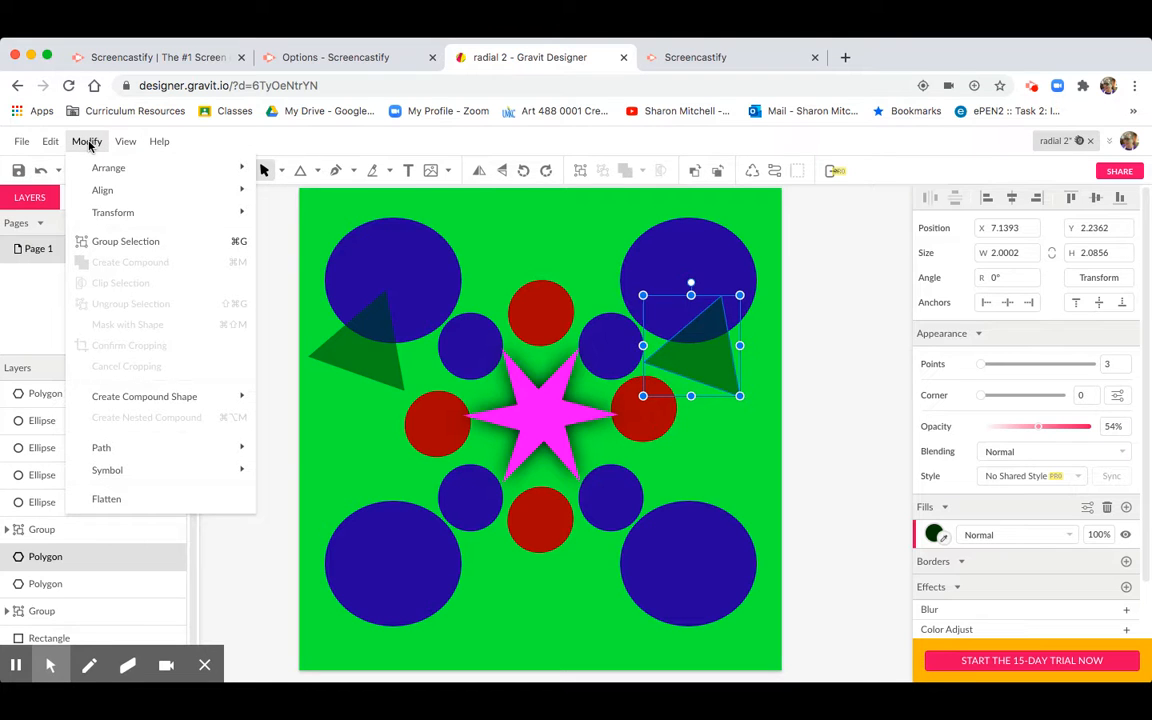
{"action": "mouse_move", "coordinate": [113, 212]}
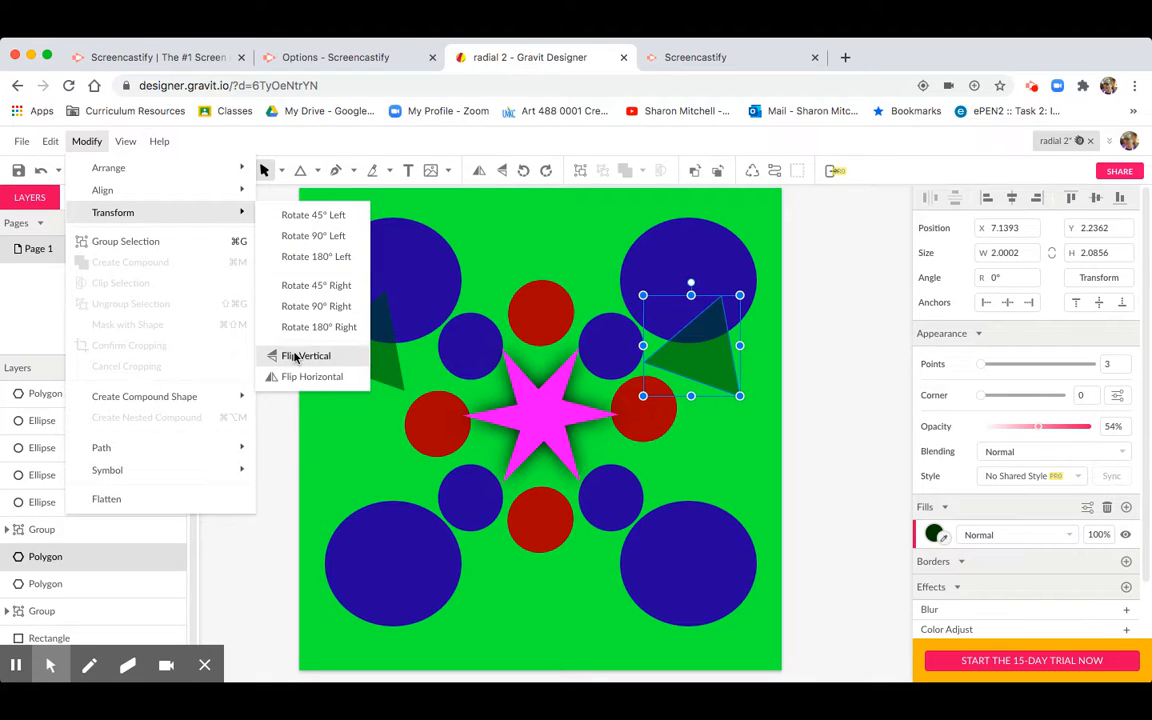
{"action": "left_click", "coordinate": [298, 376]}
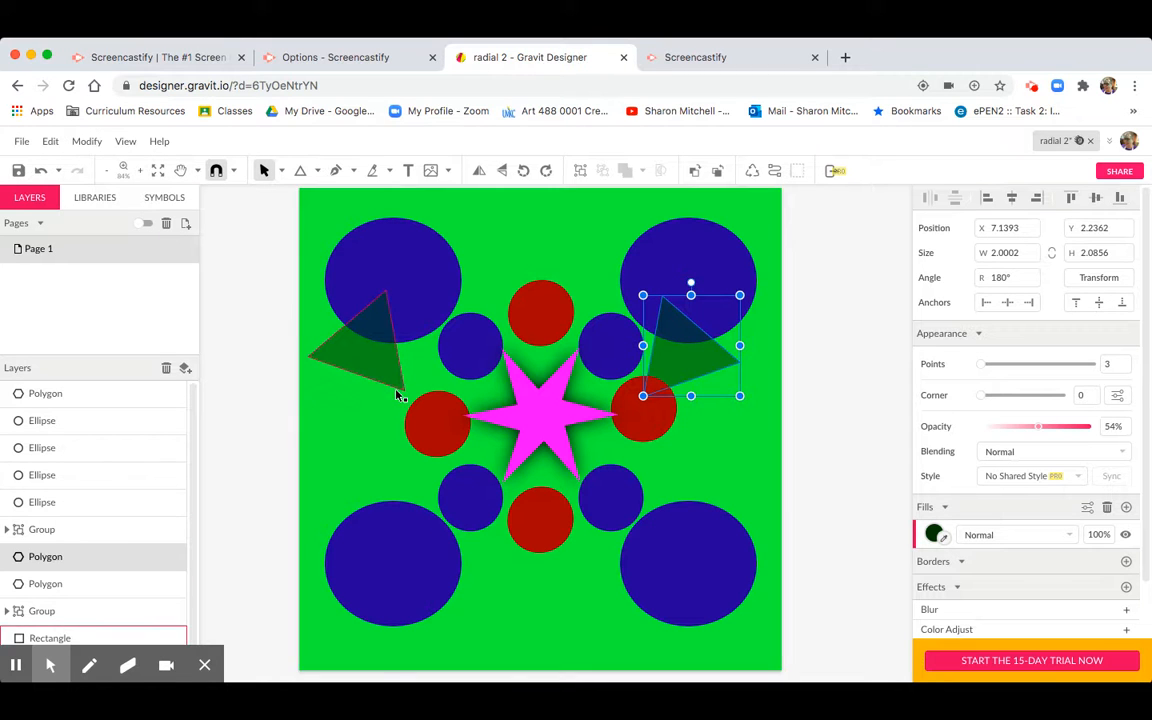
{"action": "left_click_drag", "start_coordinate": [669, 360], "coordinate": [703, 353]}
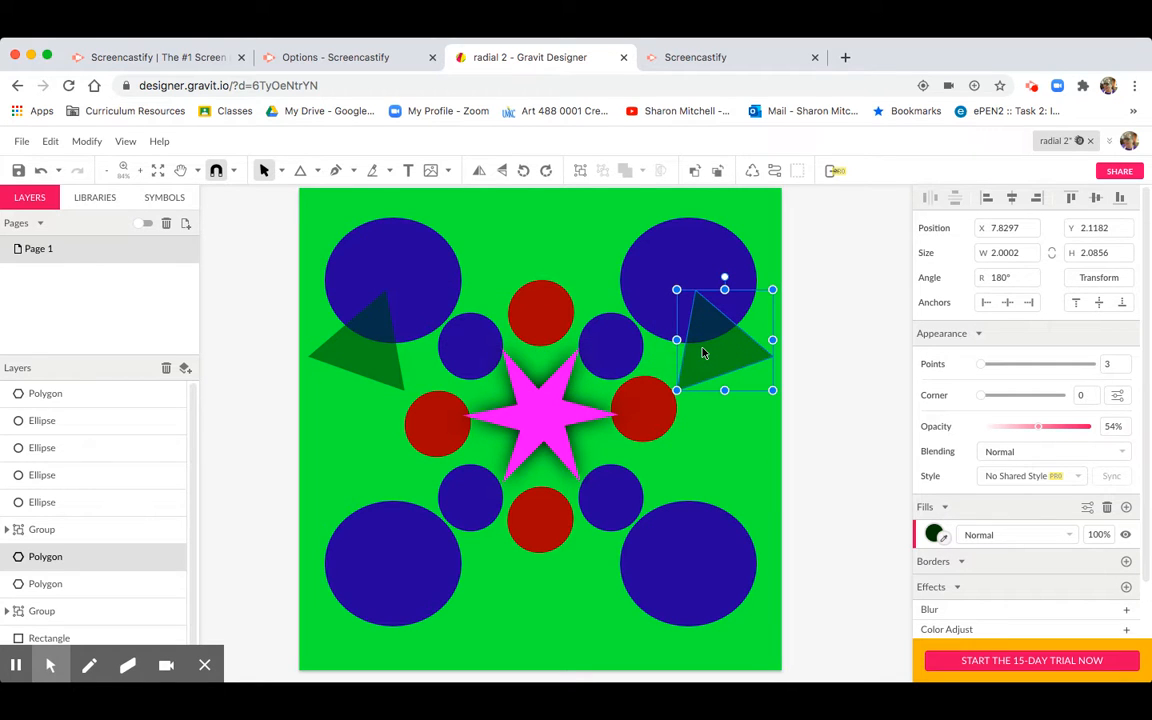
{"action": "left_click", "coordinate": [745, 460]}
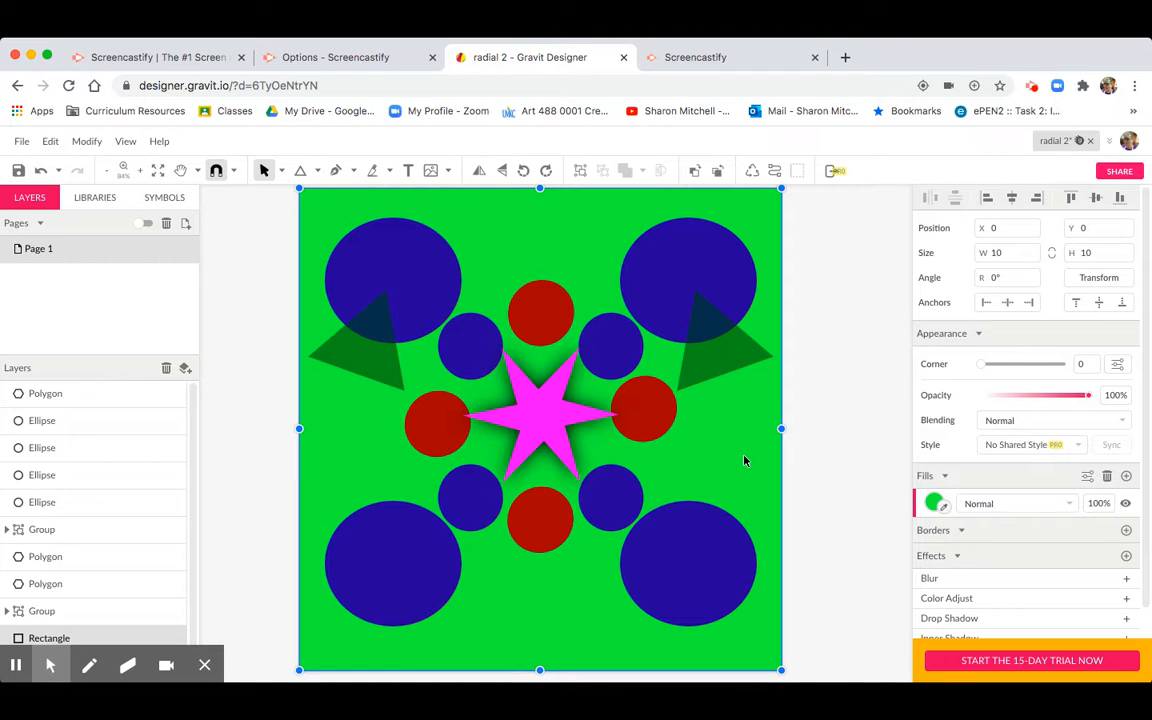
Step: Group the two dark green triangles over the upper large blue circles
{"action": "left_click", "coordinate": [369, 366]}
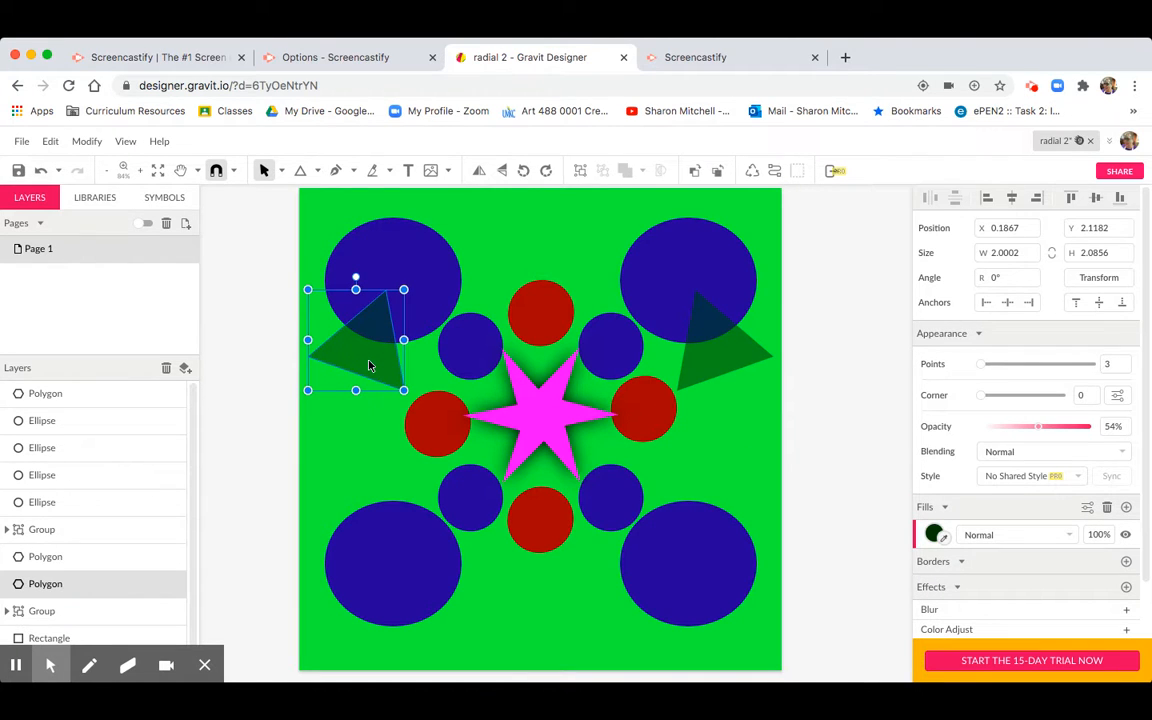
{"action": "left_click", "coordinate": [717, 366], "text": "shift"}
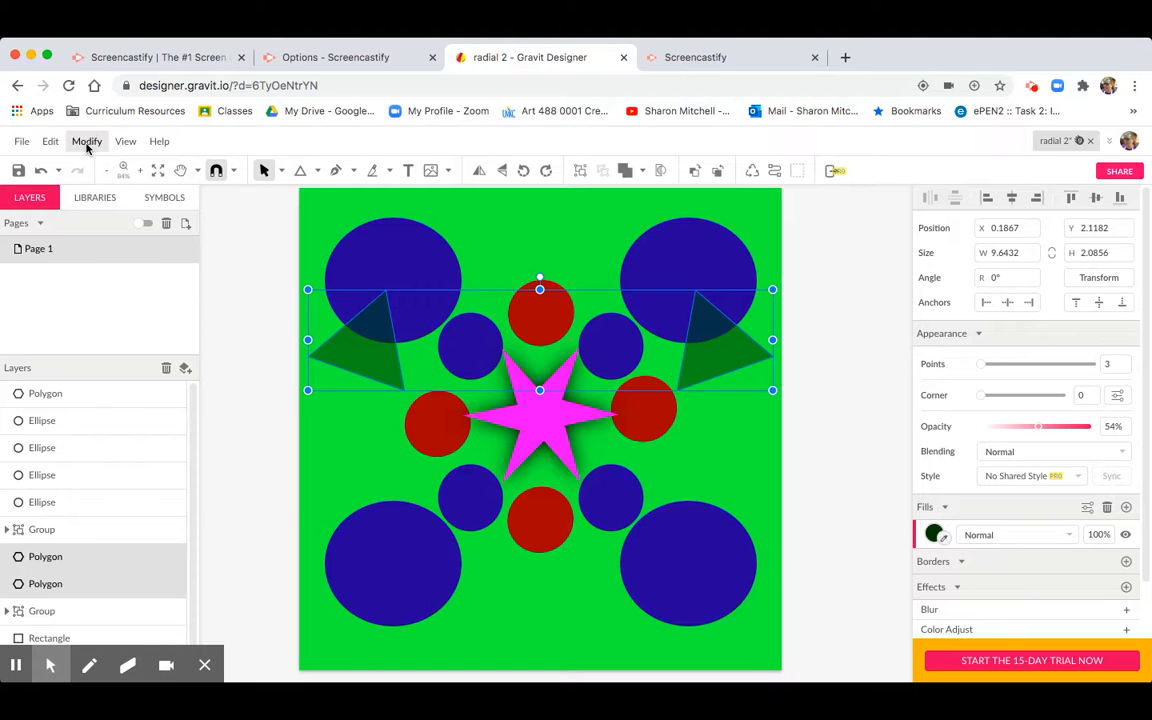
{"action": "left_click", "coordinate": [86, 146]}
{"action": "left_click", "coordinate": [113, 243]}
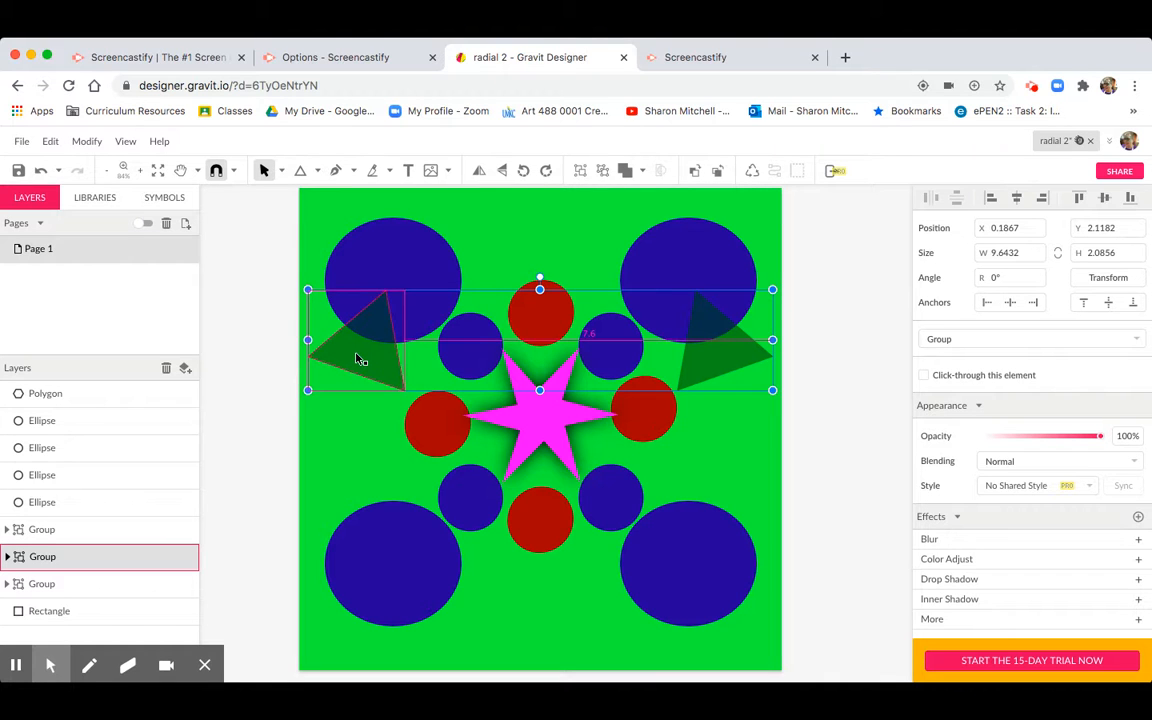
Step: Duplicate the triangle group and place the copy straight below, over the upper edges of the lower large blue circles
{"action": "left_click", "coordinate": [48, 142]}
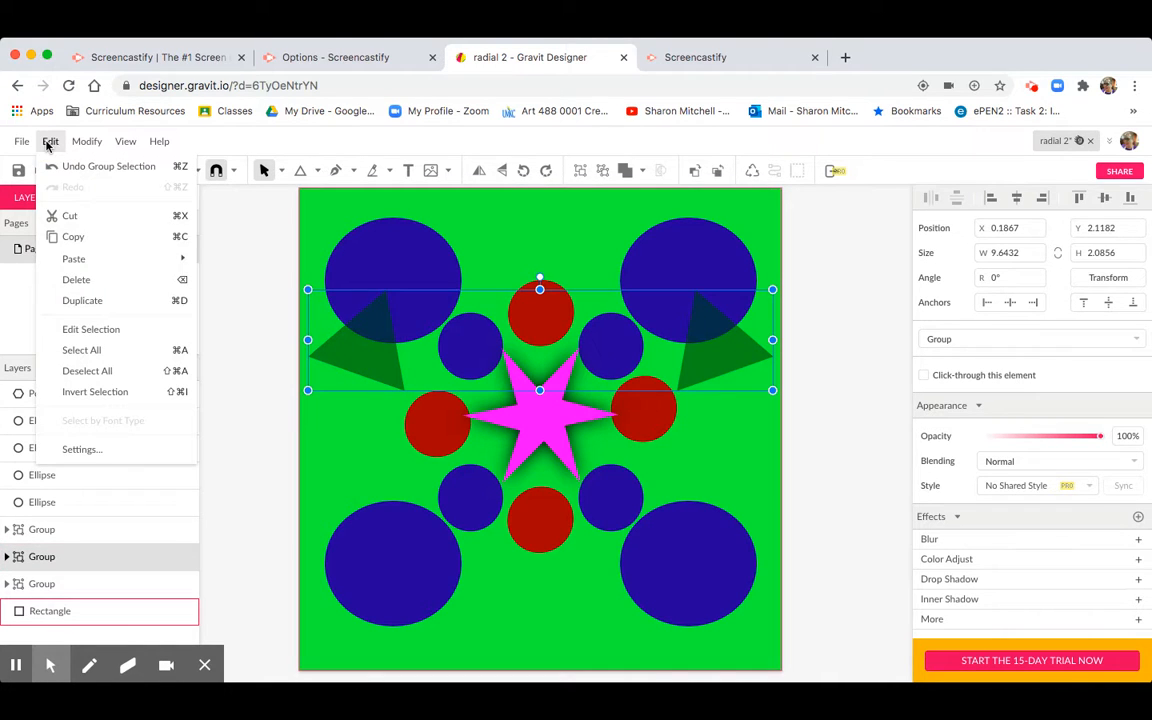
{"action": "left_click", "coordinate": [74, 237]}
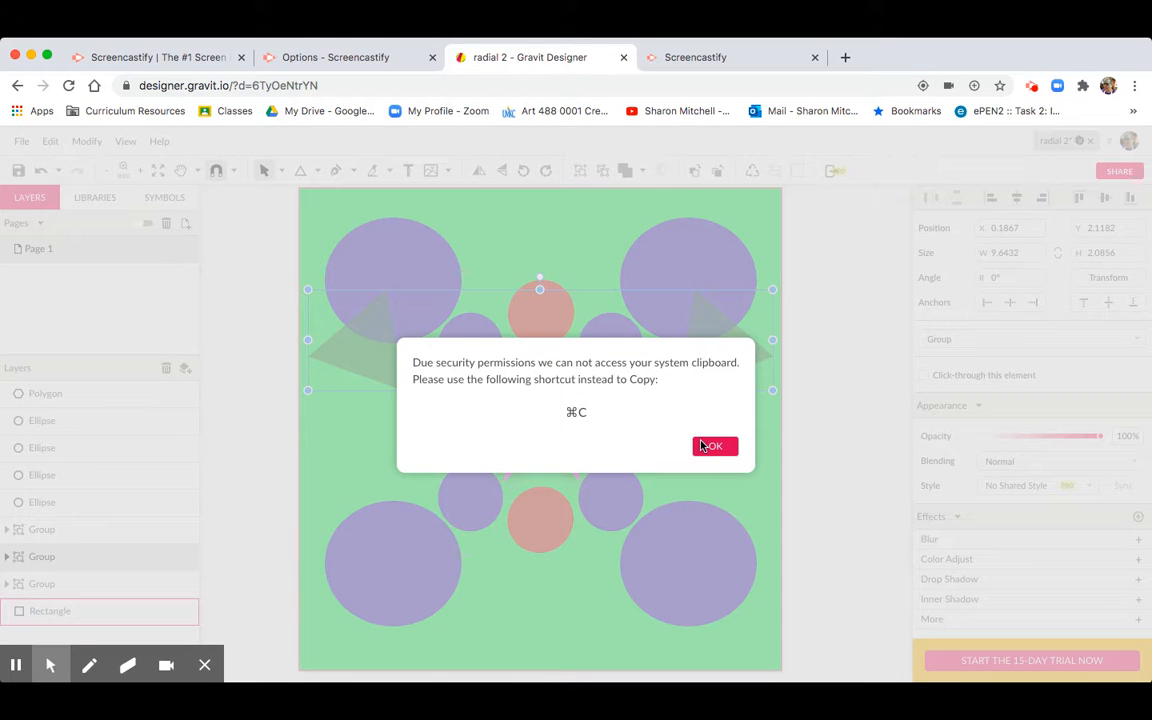
{"action": "left_click", "coordinate": [710, 447]}
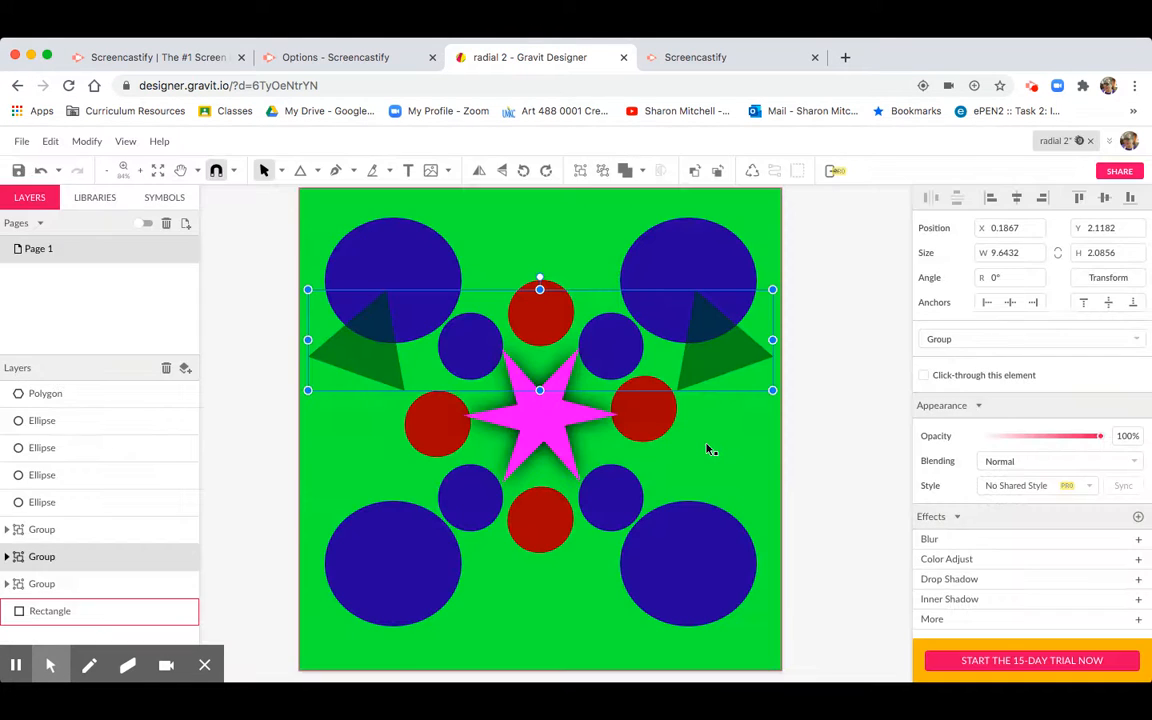
{"action": "left_click", "coordinate": [373, 355]}
{"action": "left_click_drag", "start_coordinate": [373, 355], "coordinate": [377, 491]}
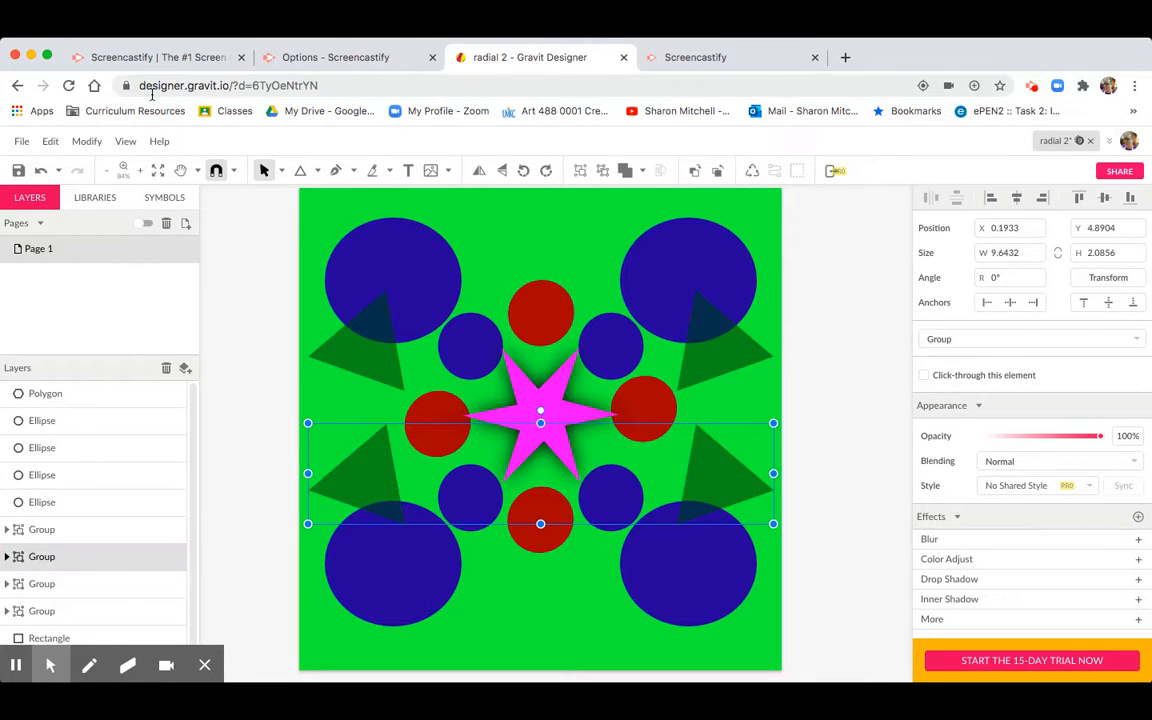
Step: Flip the lower triangle group vertically and move it down to about Y 5.38 inches, overlapping the lower blue circles
{"action": "left_click", "coordinate": [88, 142]}
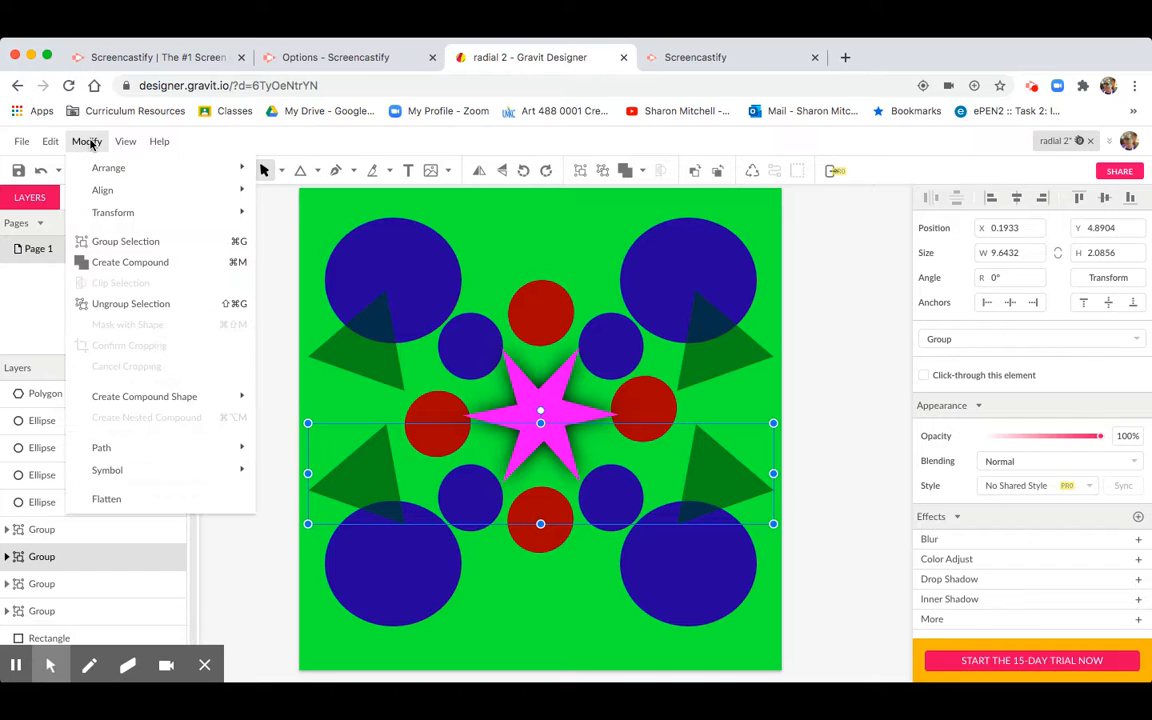
{"action": "mouse_move", "coordinate": [107, 214]}
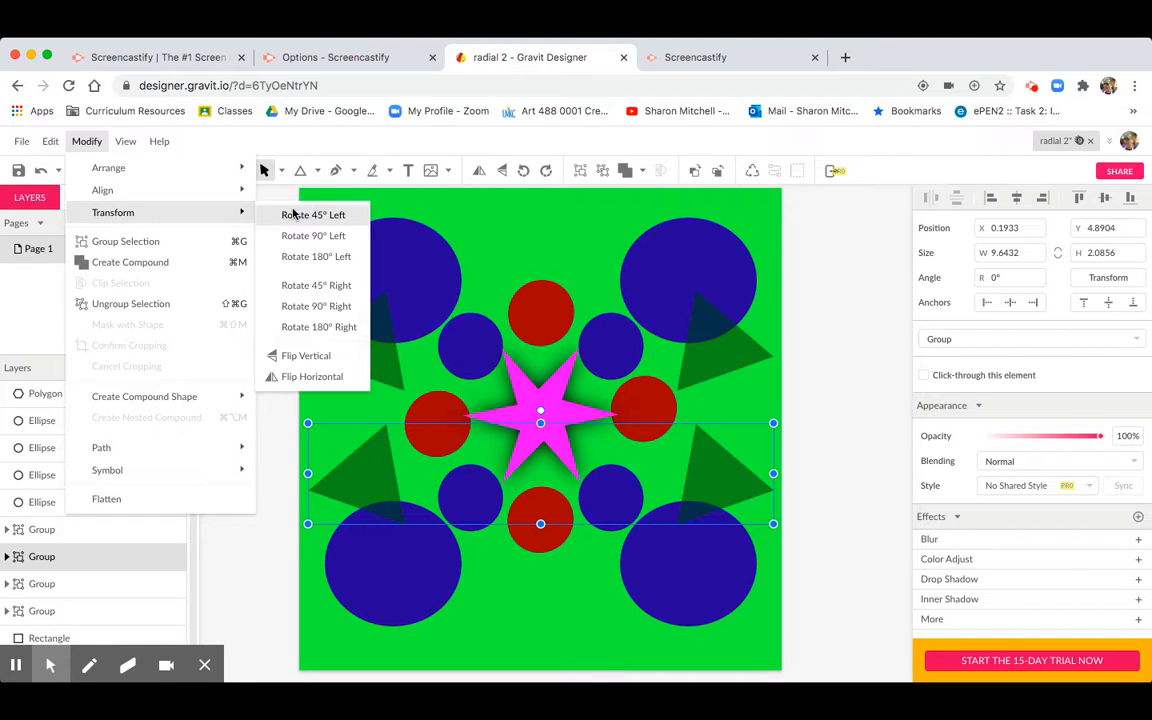
{"action": "left_click", "coordinate": [291, 356]}
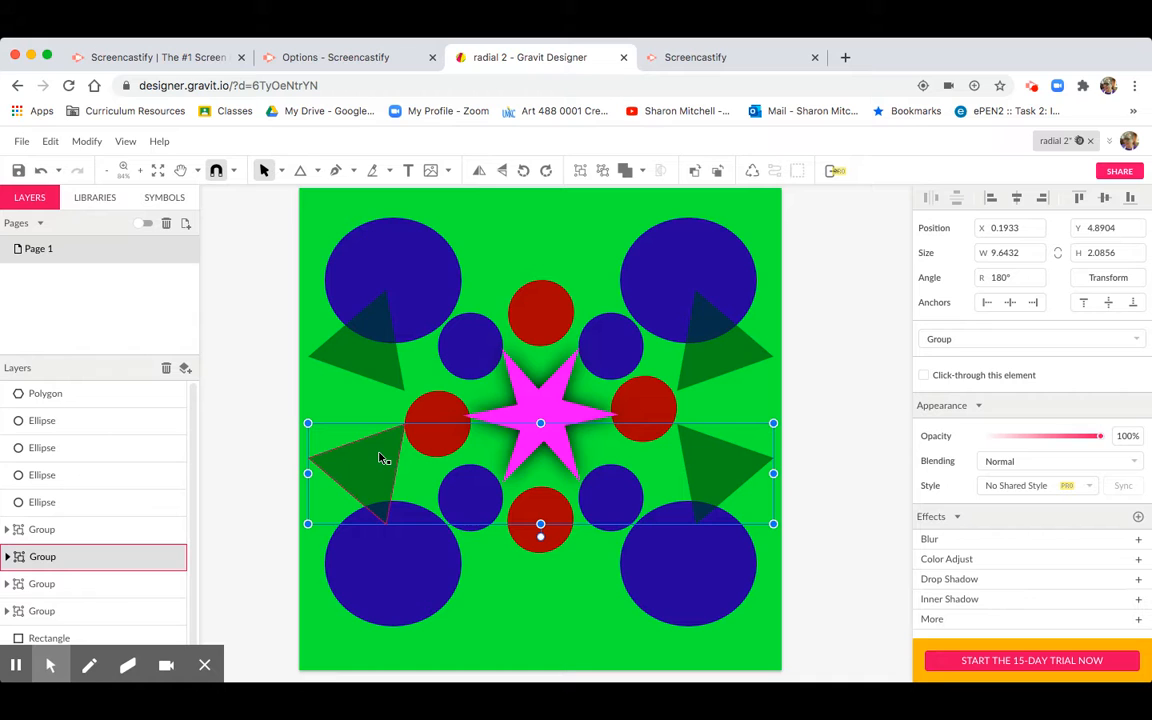
{"action": "left_click_drag", "start_coordinate": [383, 458], "coordinate": [385, 477]}
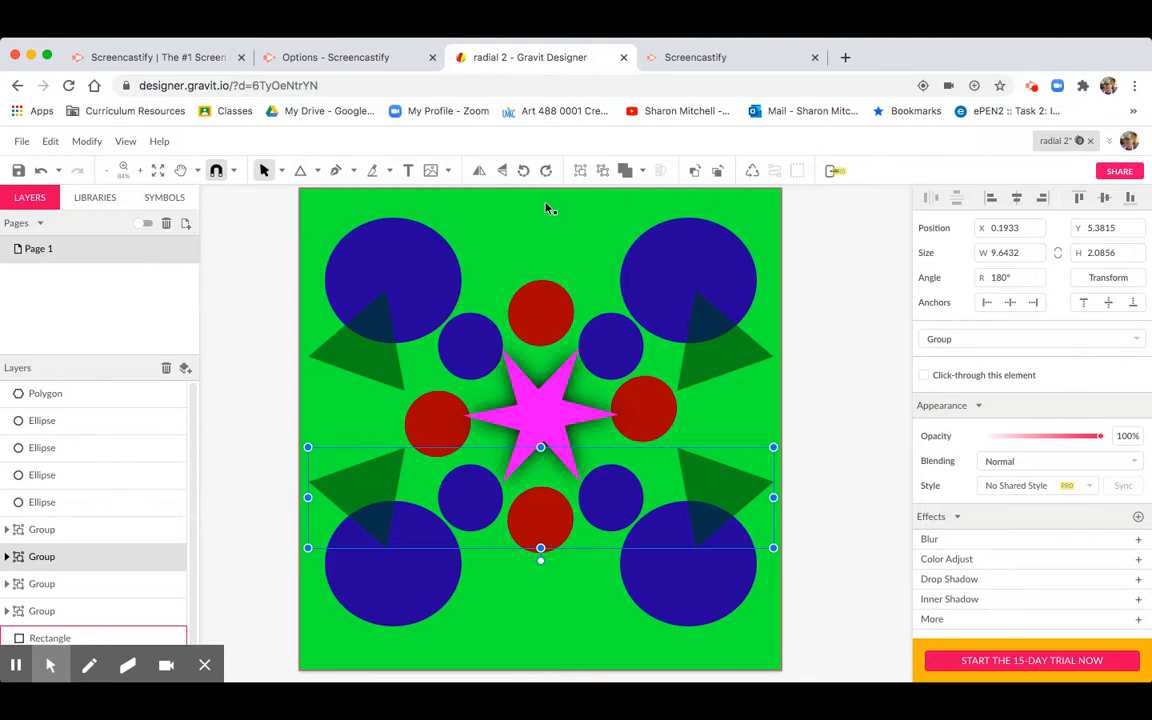
{"action": "left_click", "coordinate": [866, 298]}
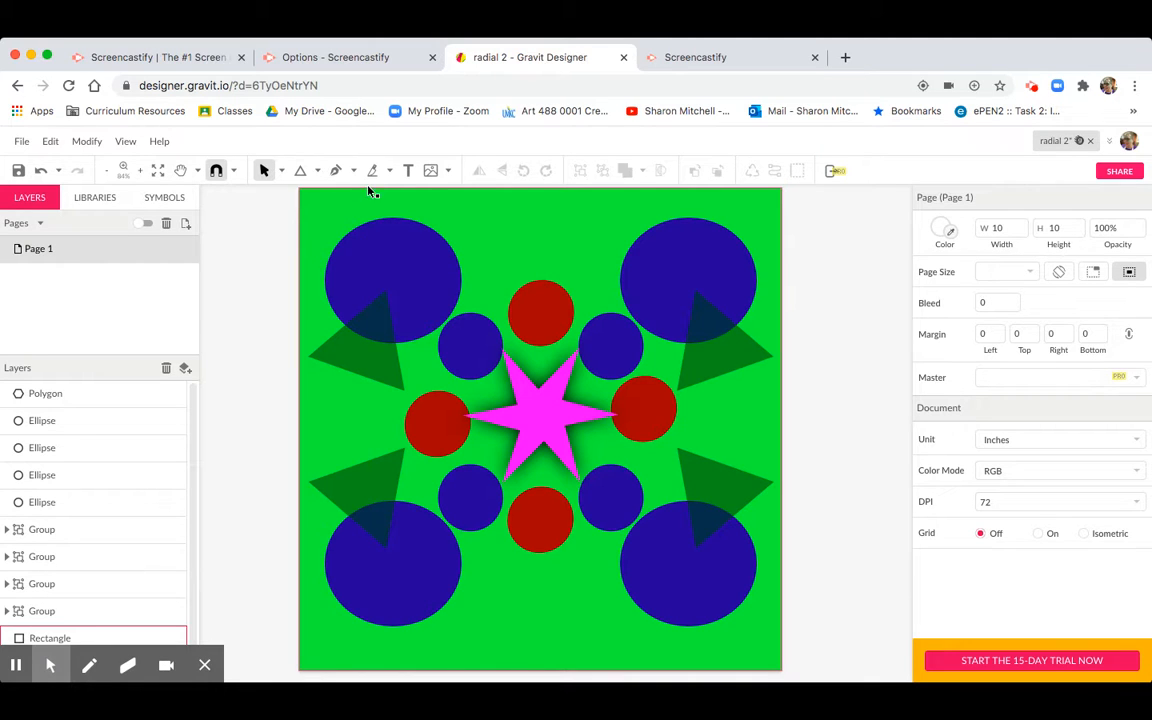
Step: Draw a vertical line about 8.77 inches long through the star's center and set its border width to 10 pt
{"action": "left_click", "coordinate": [318, 172]}
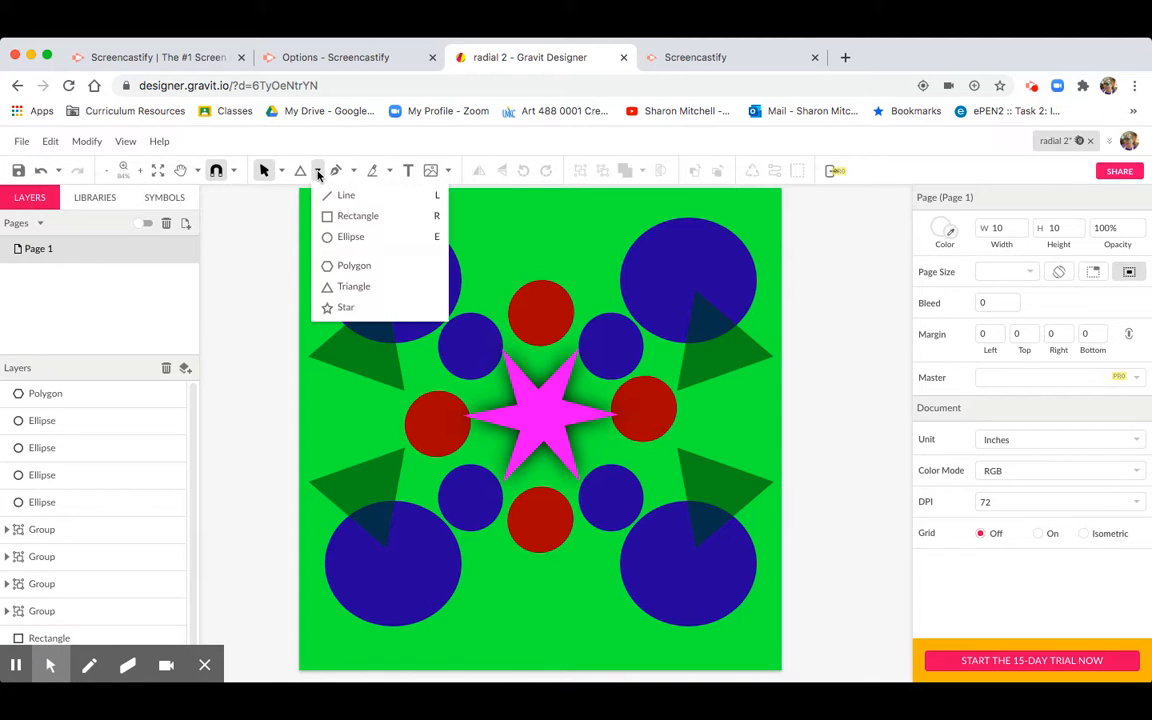
{"action": "left_click", "coordinate": [340, 195]}
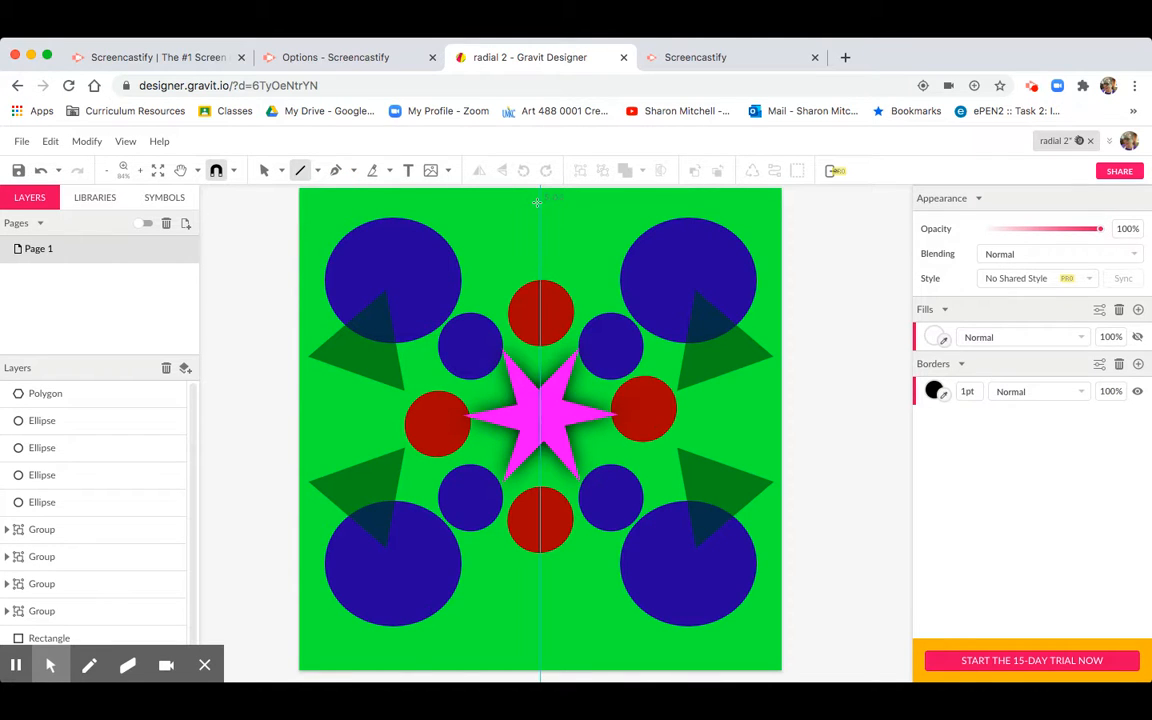
{"action": "mouse_move", "coordinate": [537, 203]}
{"action": "left_mouse_down"}
{"action": "mouse_move", "coordinate": [560, 605]}
{"action": "mouse_move", "coordinate": [555, 632]}
{"action": "mouse_move", "coordinate": [541, 628]}
{"action": "left_mouse_up"}
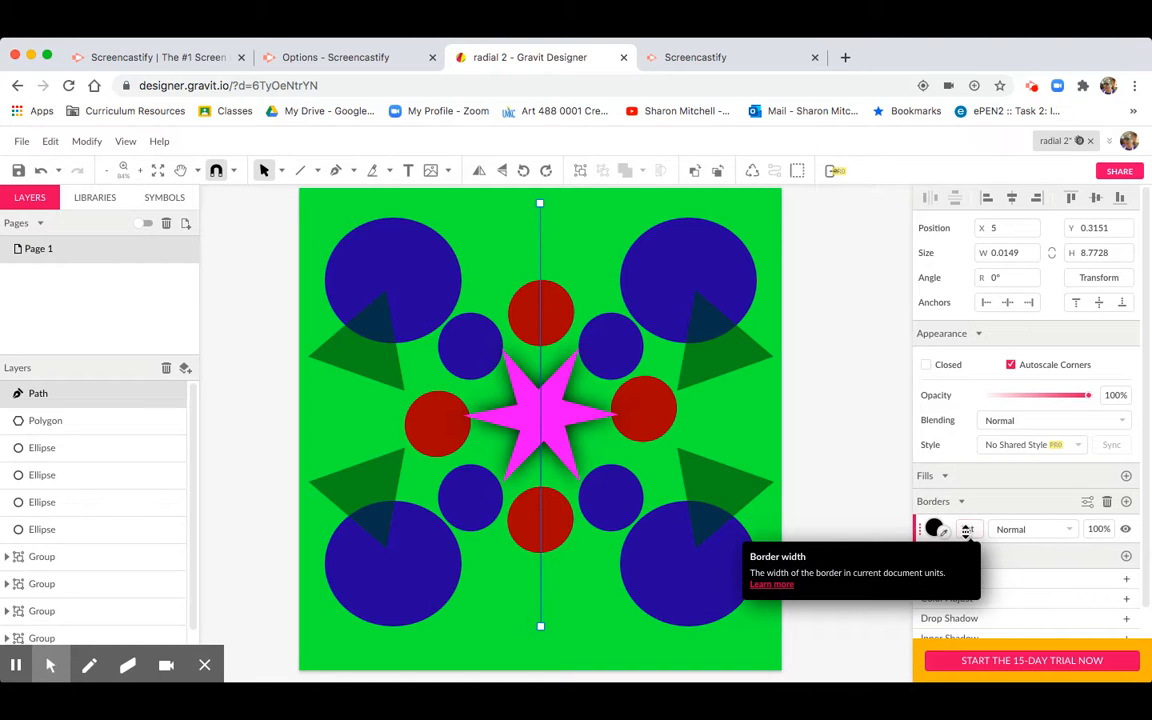
{"action": "left_click", "coordinate": [967, 529]}
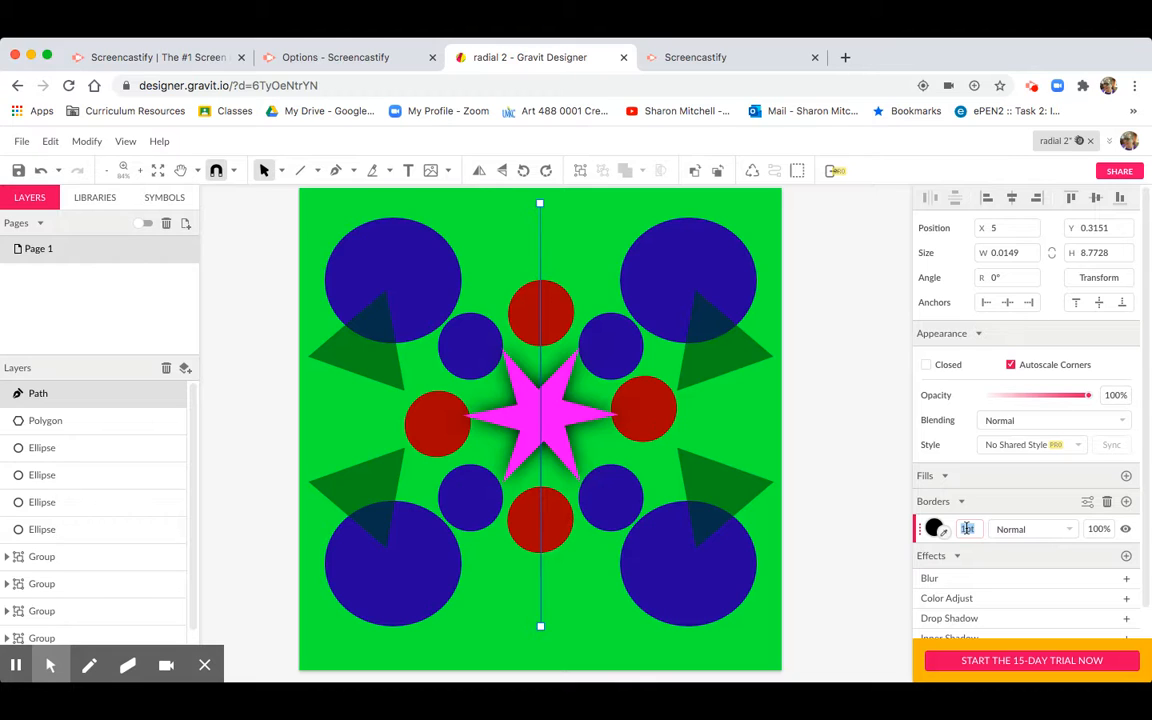
{"action": "type", "text": "10"}
{"action": "key", "text": "Return"}
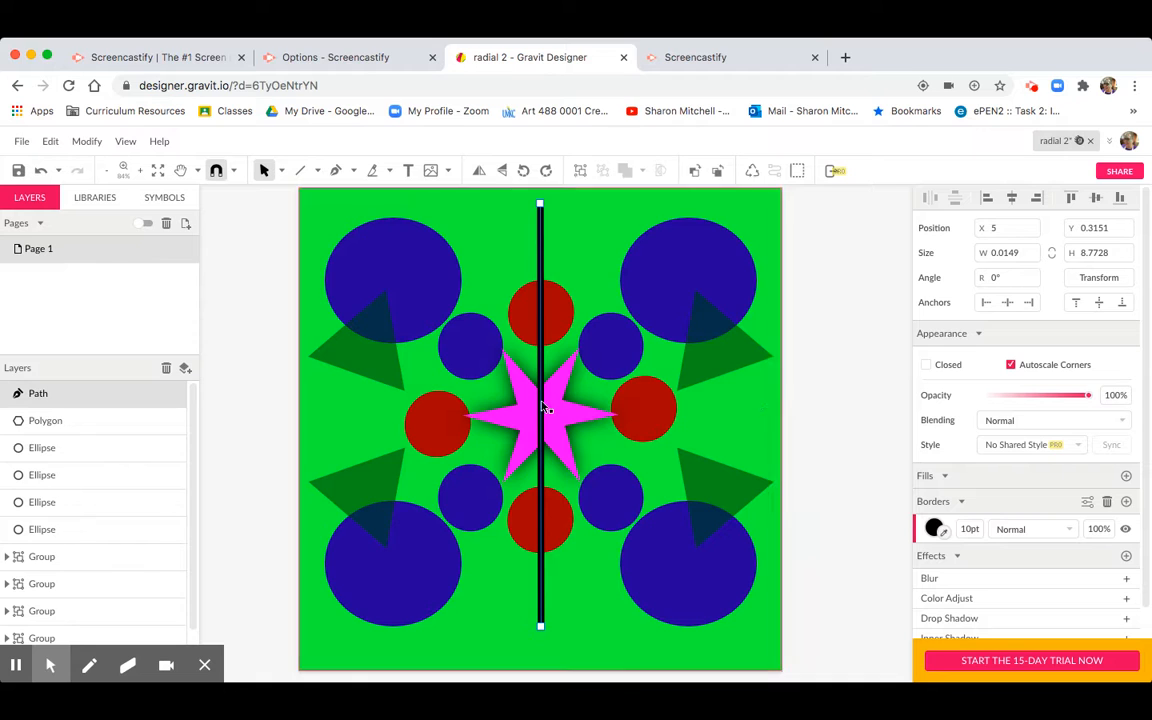
{"action": "left_click", "coordinate": [300, 170]}
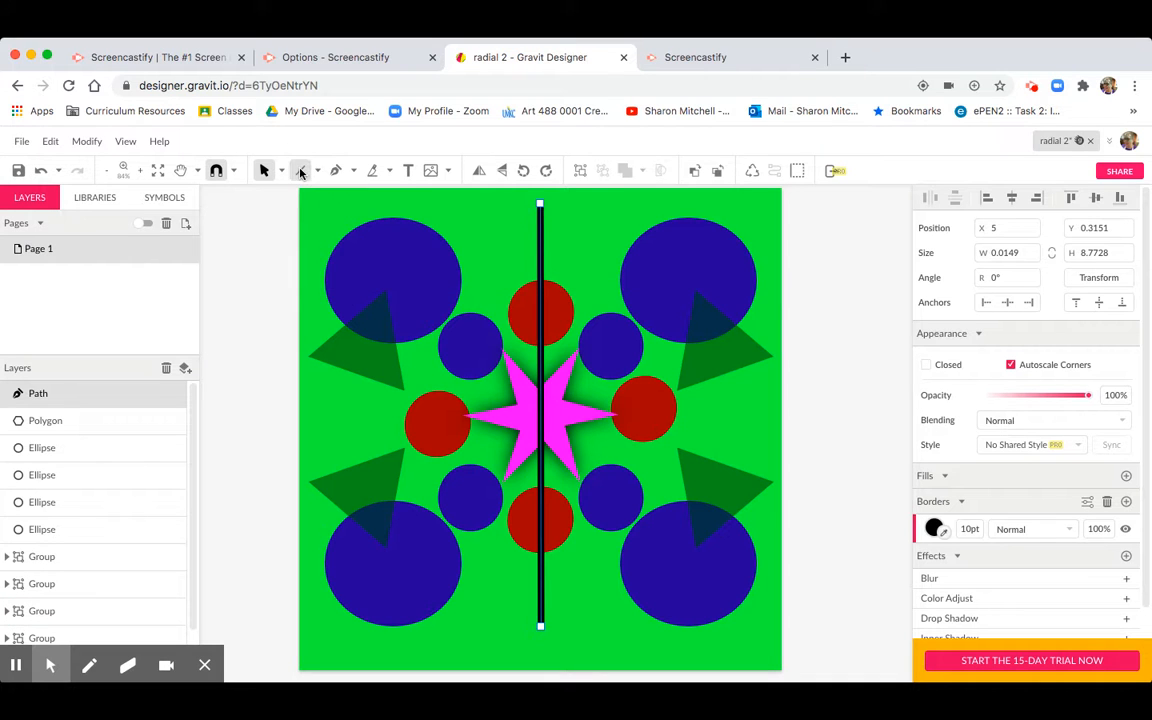
{"action": "left_click", "coordinate": [313, 413]}
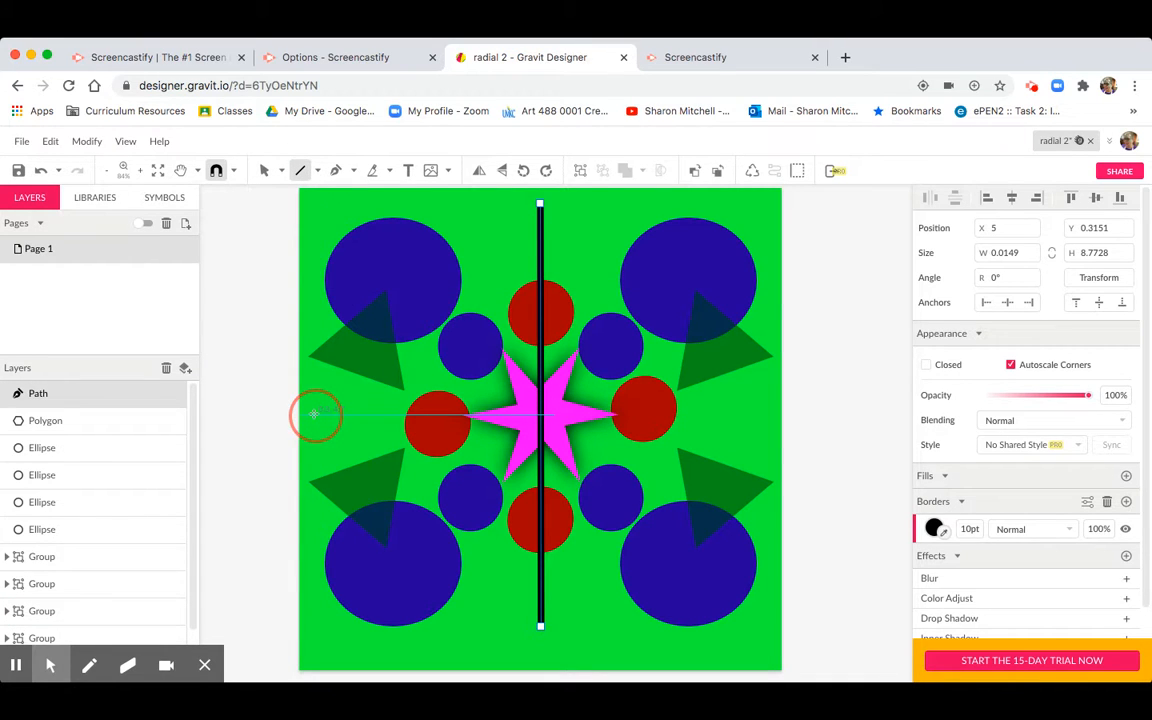
{"action": "key", "text": "v"}
{"action": "left_click_drag", "start_coordinate": [355, 421], "coordinate": [713, 418]}
{"action": "left_click_drag", "start_coordinate": [706, 423], "coordinate": [752, 423]}
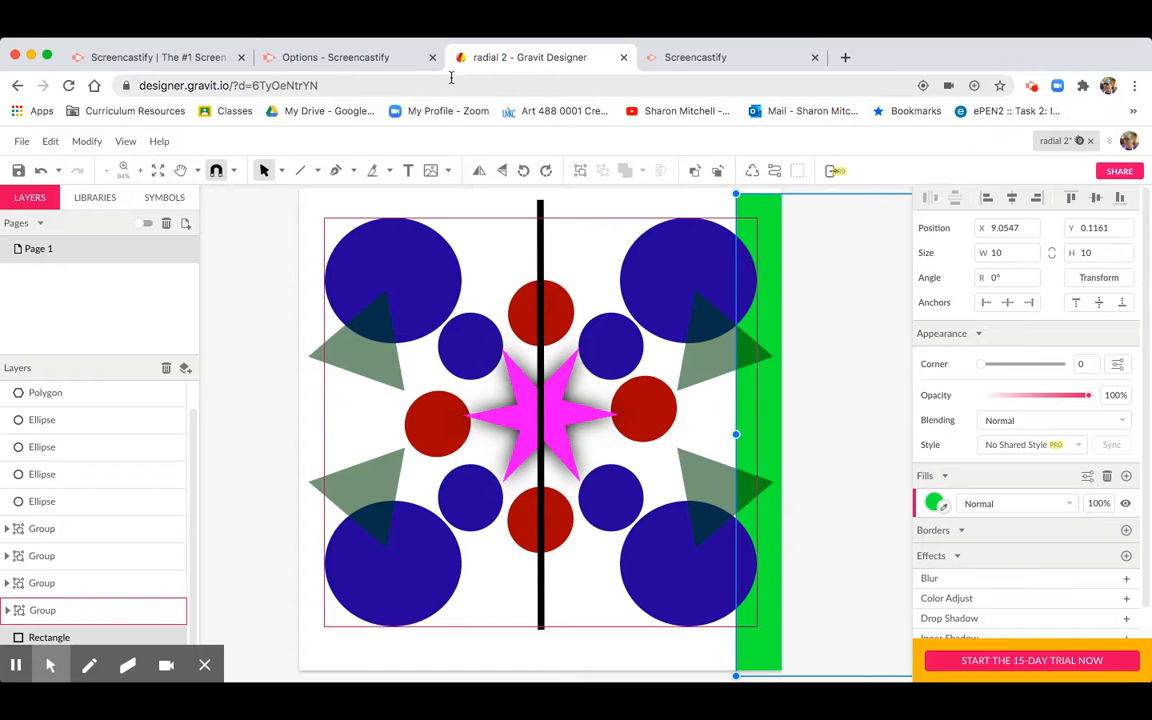
{"action": "left_click", "coordinate": [44, 171]}
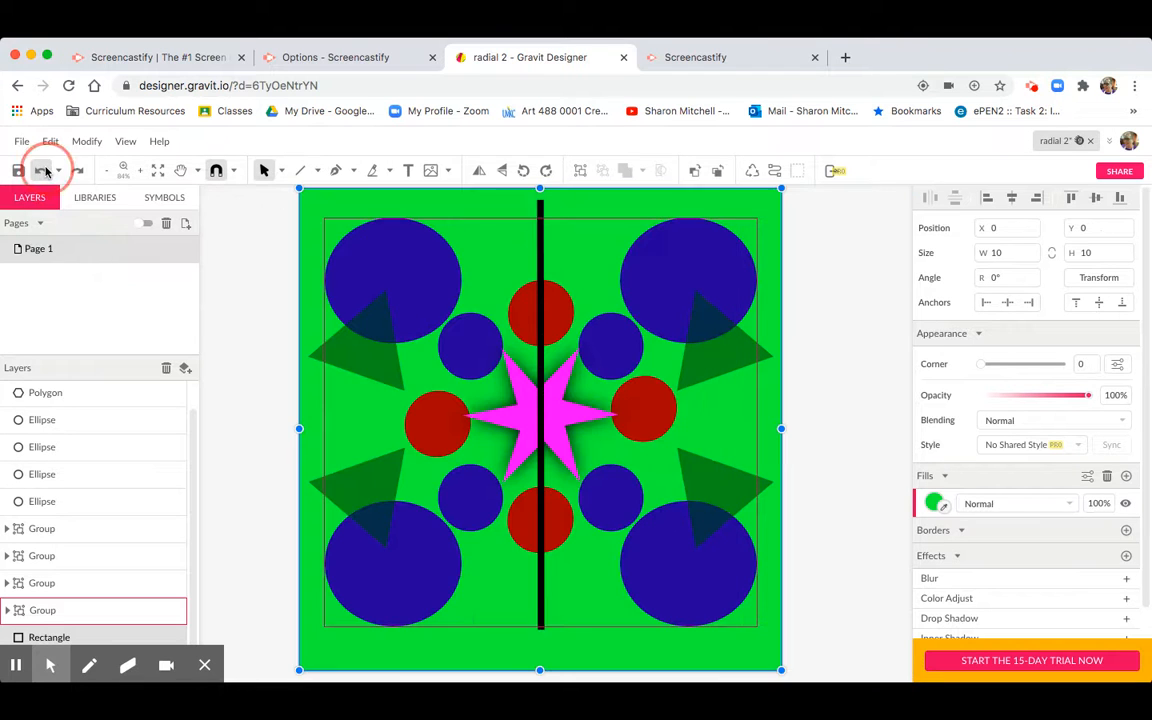
{"action": "left_click", "coordinate": [257, 290]}
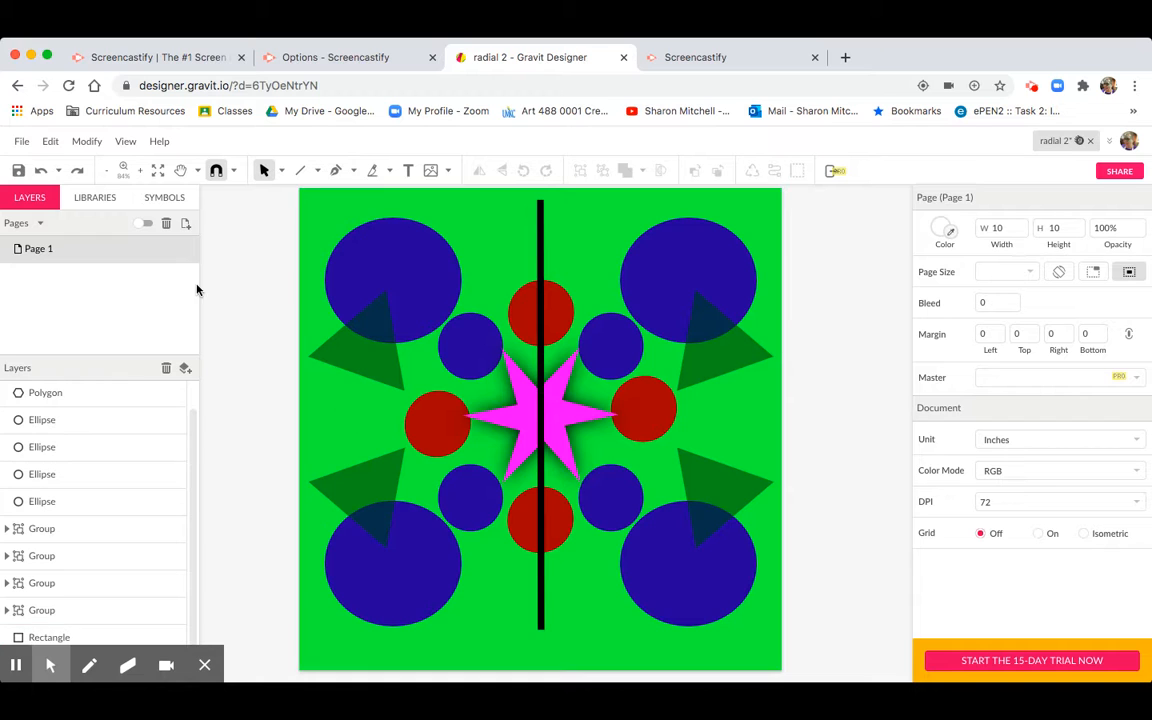
Step: Draw a horizontal line about 9.05 inches long through the star's center and set its border width to 10 pt
{"action": "left_click", "coordinate": [301, 171]}
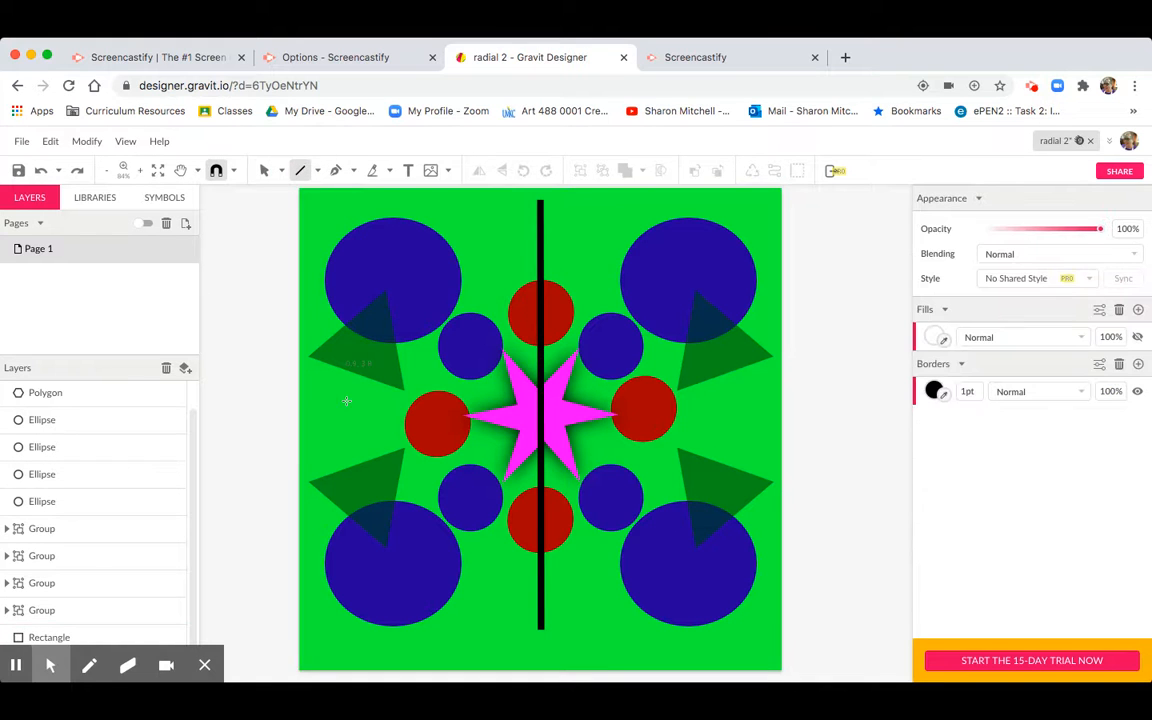
{"action": "left_click", "coordinate": [319, 414]}
{"action": "mouse_move", "coordinate": [319, 414]}
{"action": "left_mouse_down"}
{"action": "mouse_move", "coordinate": [562, 417]}
{"action": "mouse_move", "coordinate": [659, 392]}
{"action": "mouse_move", "coordinate": [753, 417]}
{"action": "left_mouse_up"}
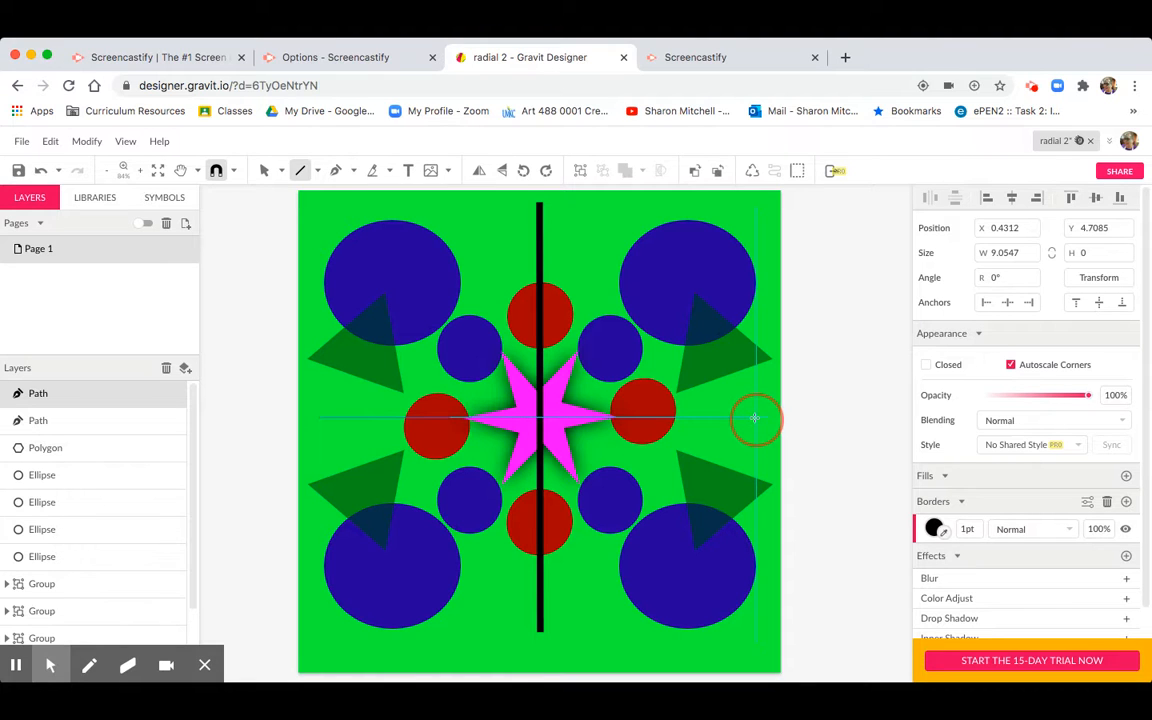
{"action": "key", "text": "Escape"}
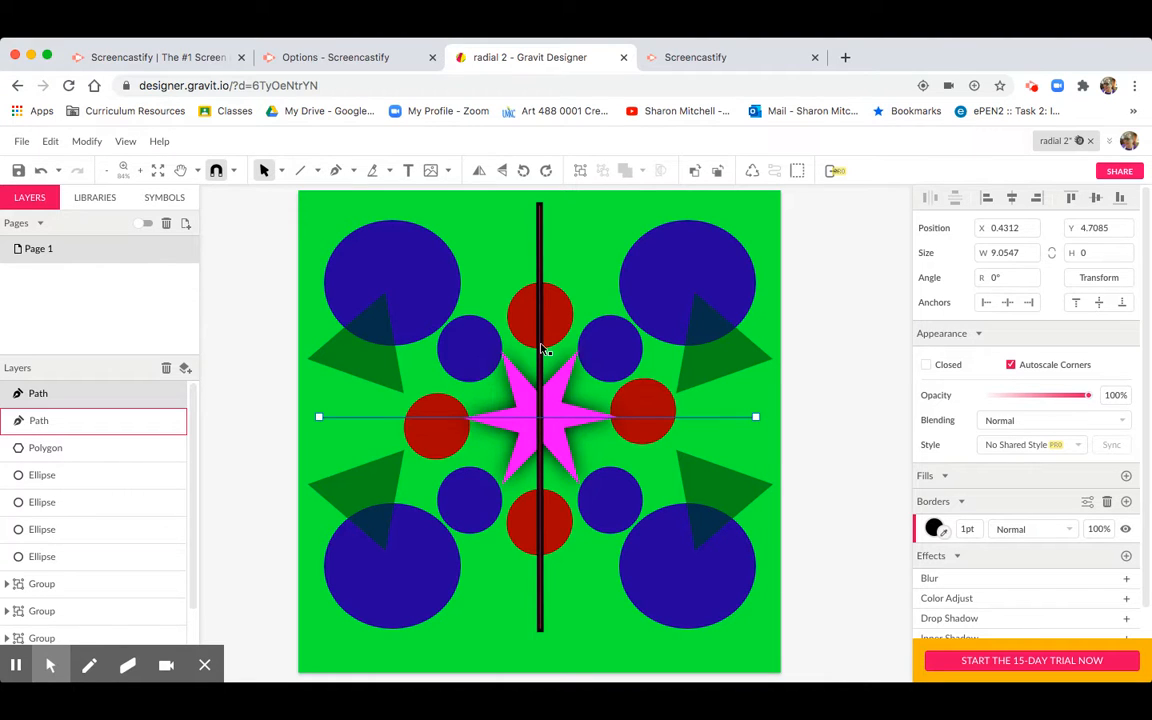
{"action": "left_click", "coordinate": [966, 529]}
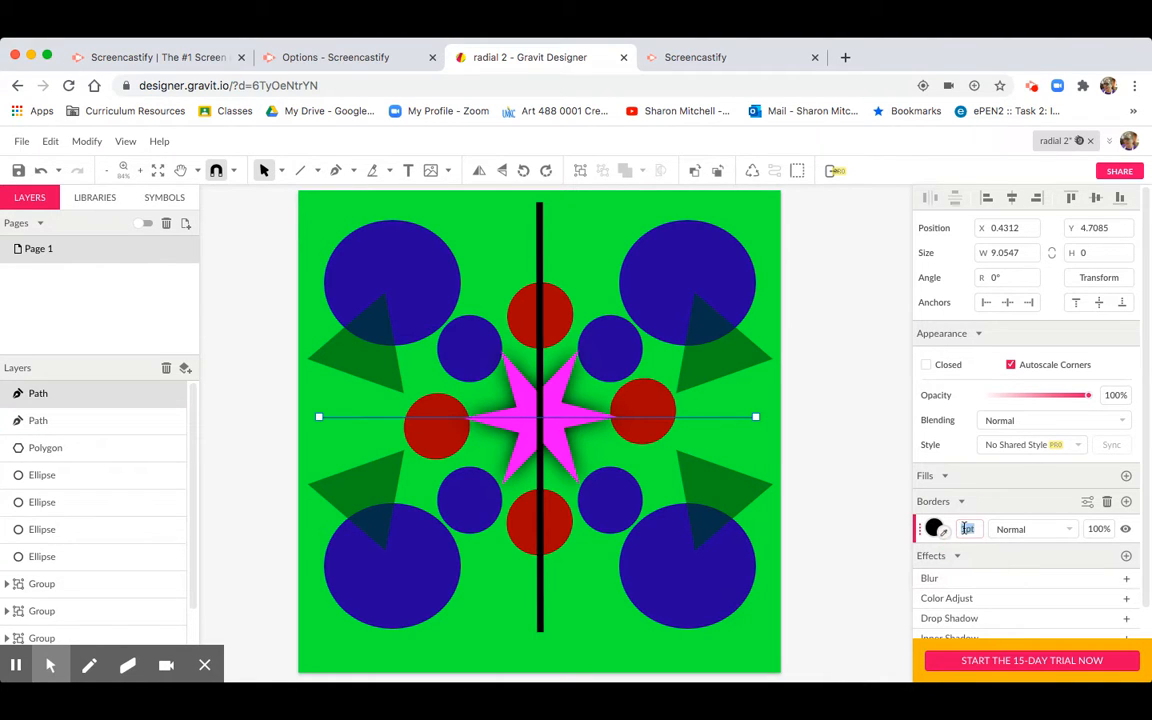
{"action": "key", "text": "BackSpace"}
{"action": "type", "text": "10"}
{"action": "key", "text": "Return"}
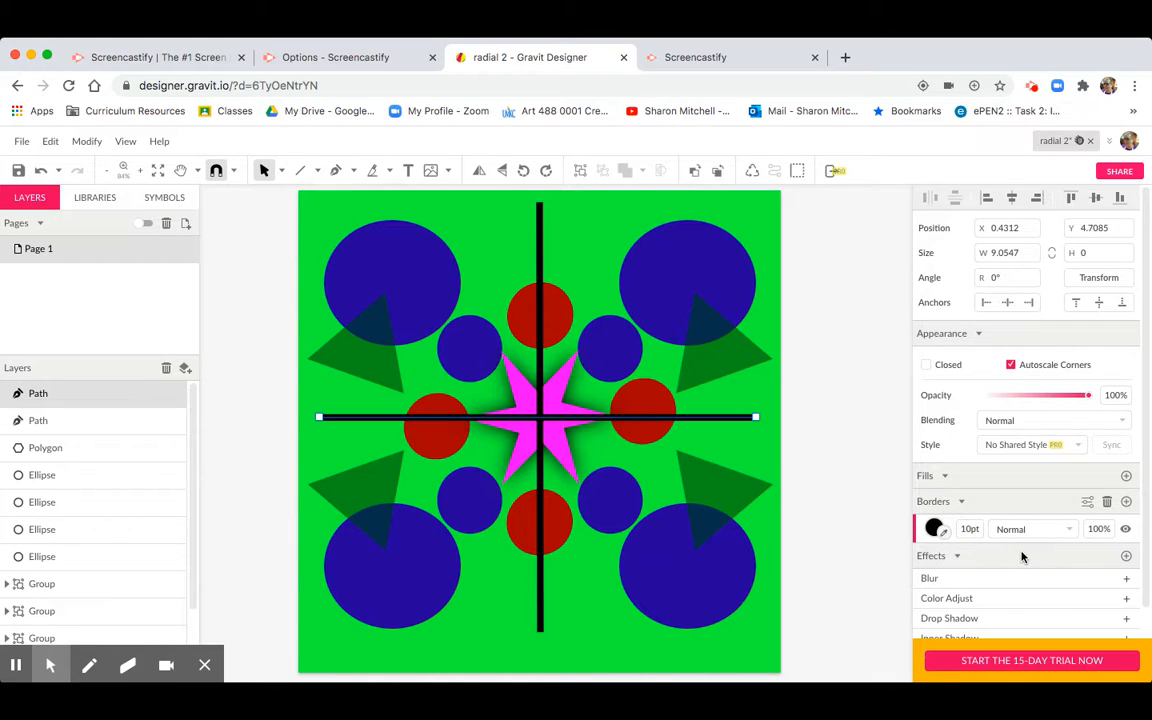
{"action": "left_click", "coordinate": [848, 461]}
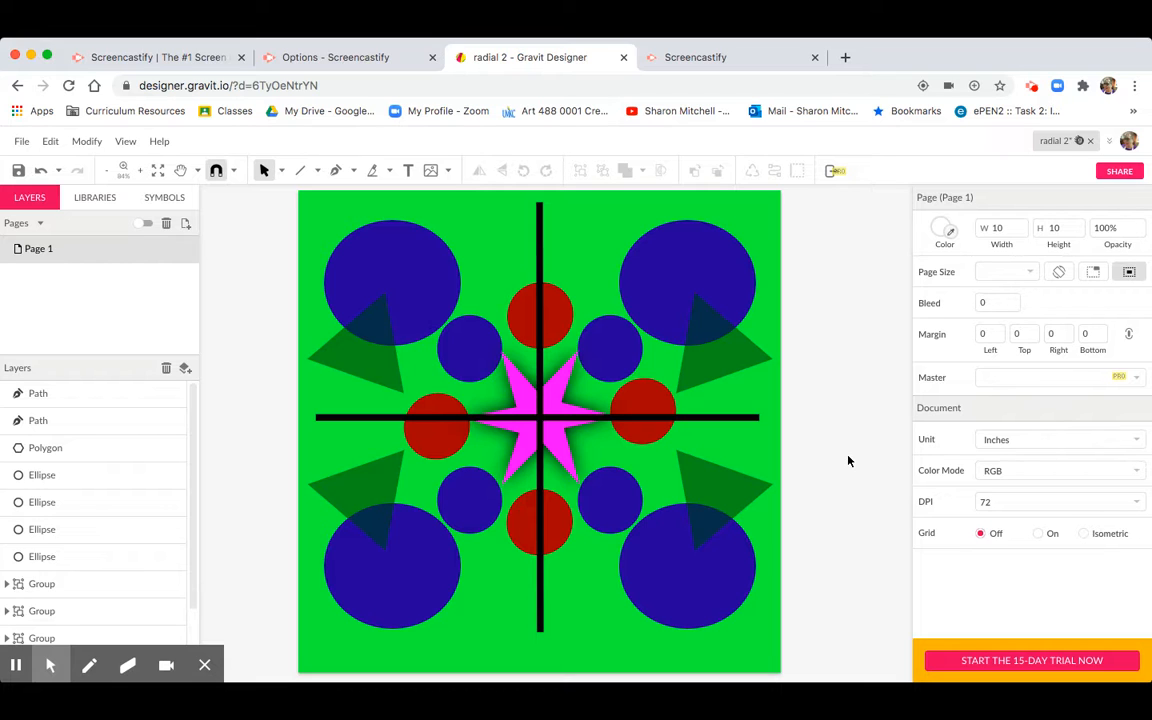
Step: Send the vertical black line backward in the stacking order until it lies behind the star and the upper and lower red circles
{"action": "left_click", "coordinate": [540, 263]}
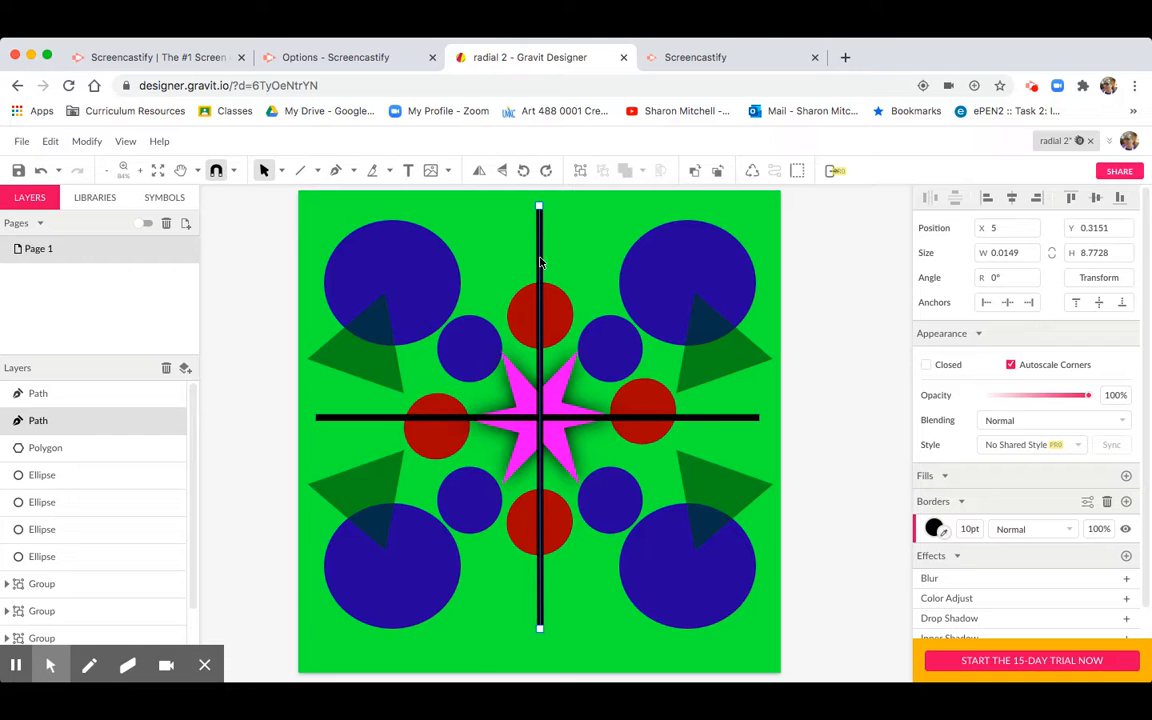
{"action": "left_click", "coordinate": [716, 172]}
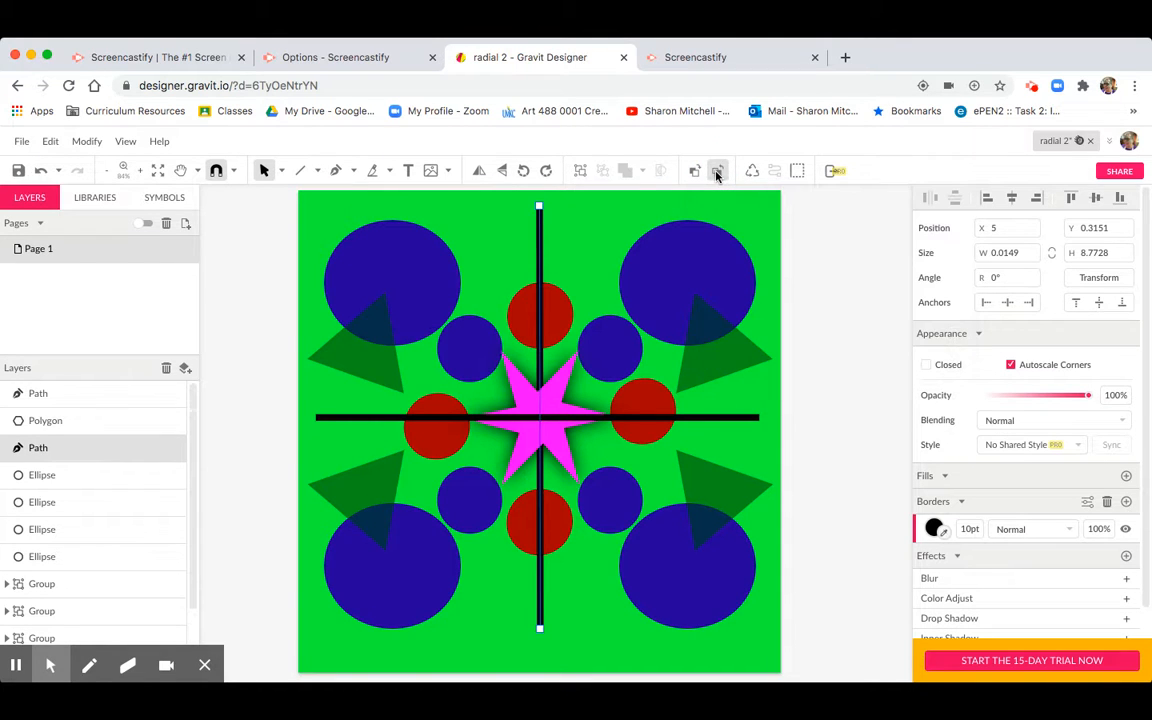
{"action": "left_click", "coordinate": [716, 172]}
{"action": "left_click", "coordinate": [716, 172]}
{"action": "left_click", "coordinate": [716, 172]}
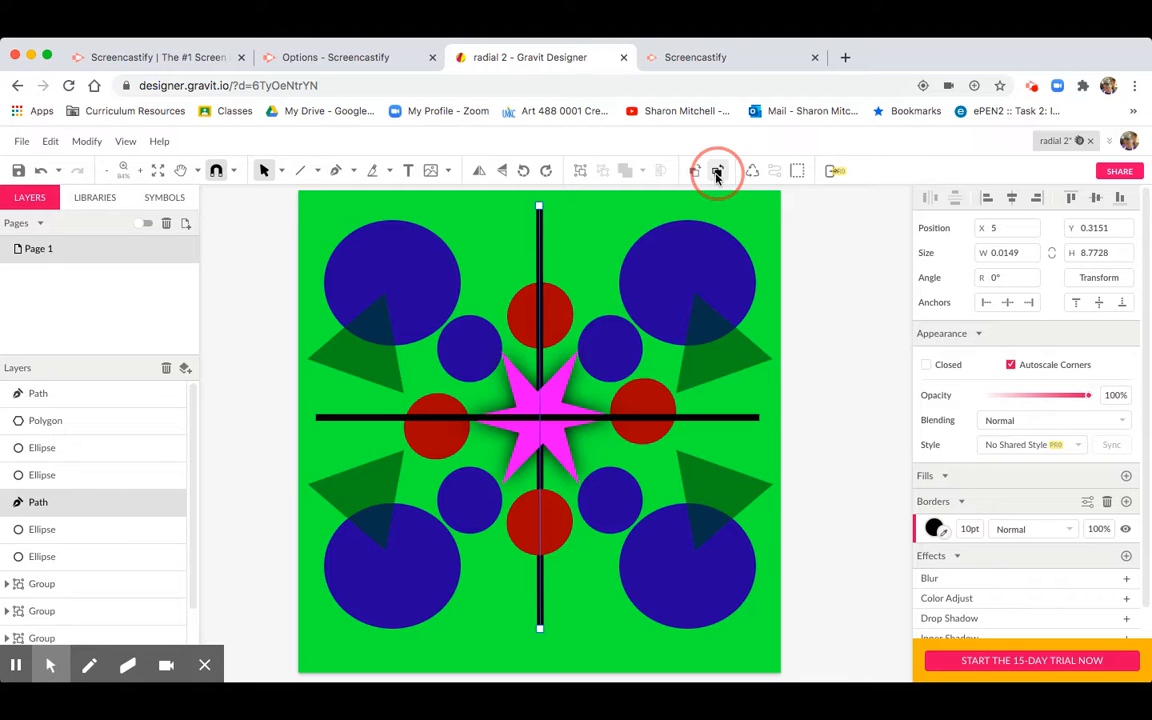
{"action": "left_click", "coordinate": [717, 173]}
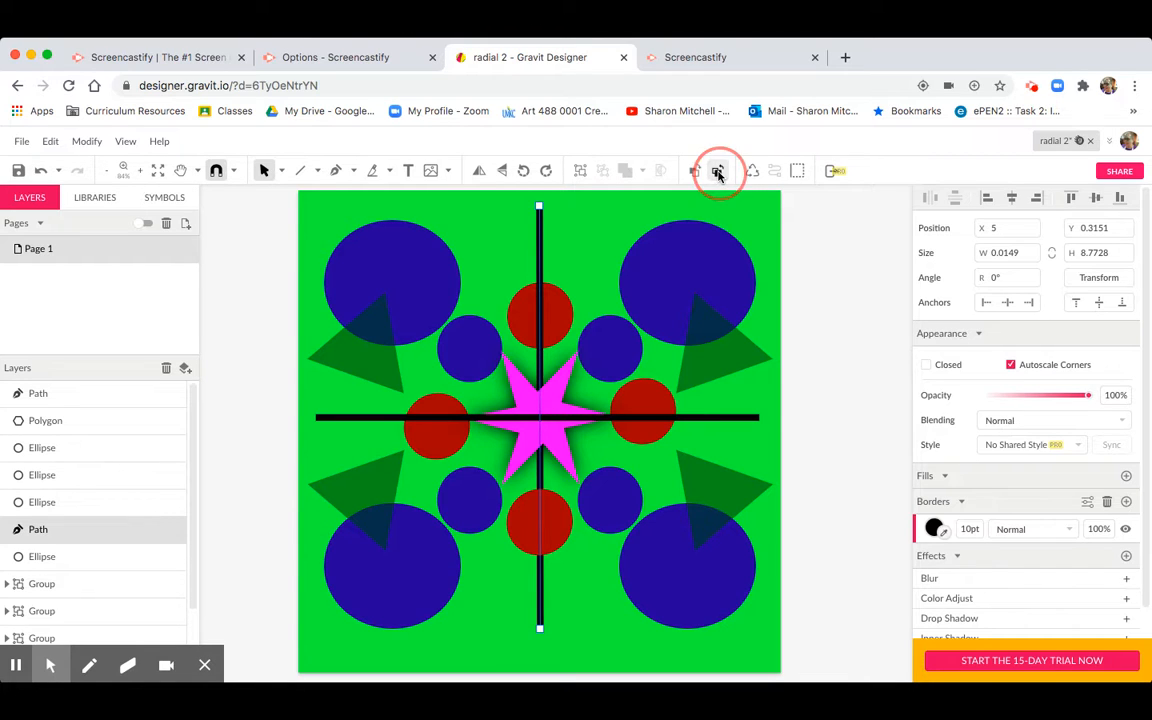
{"action": "left_click", "coordinate": [717, 173]}
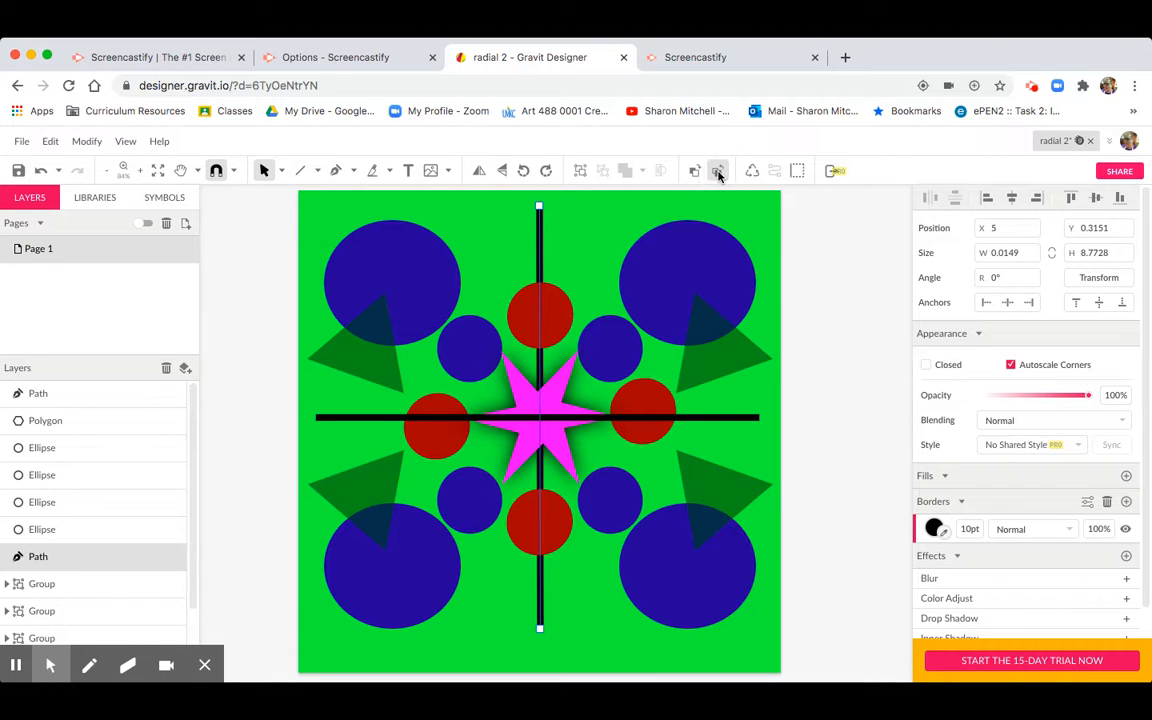
{"action": "left_click", "coordinate": [717, 173]}
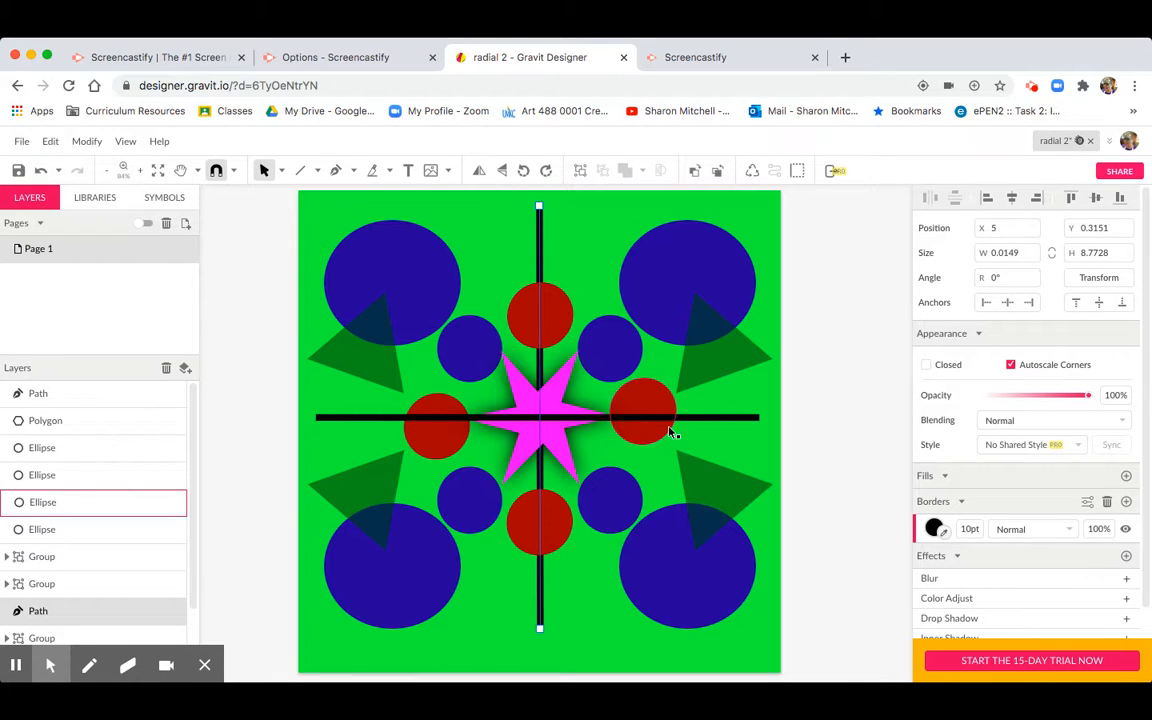
Step: Send the horizontal black line backward until it lies behind the star and both side red circles, and deselect it
{"action": "left_click", "coordinate": [714, 419]}
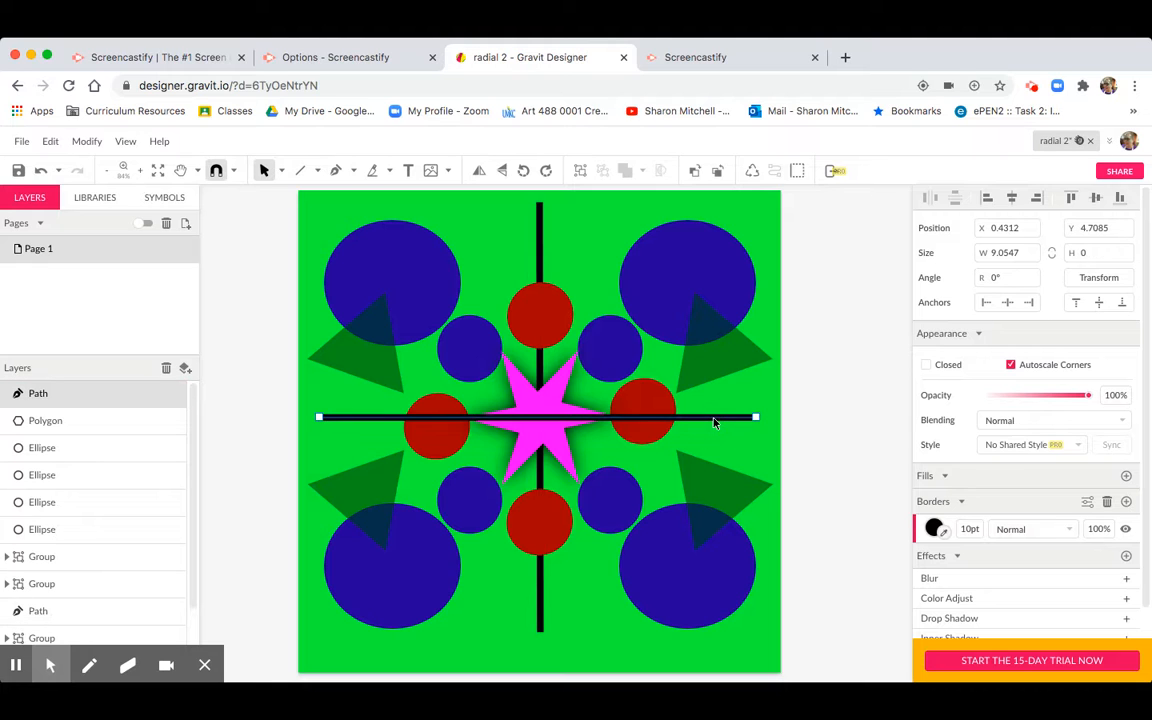
{"action": "left_click", "coordinate": [717, 172]}
{"action": "left_click", "coordinate": [717, 172]}
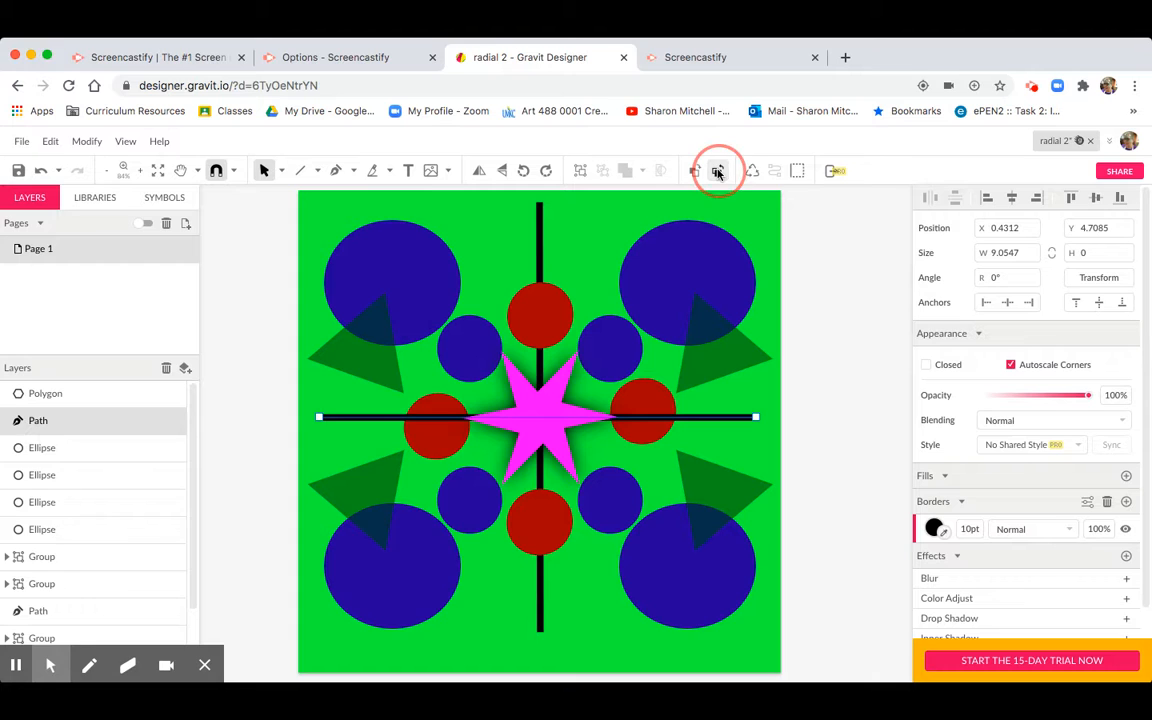
{"action": "left_click", "coordinate": [717, 172]}
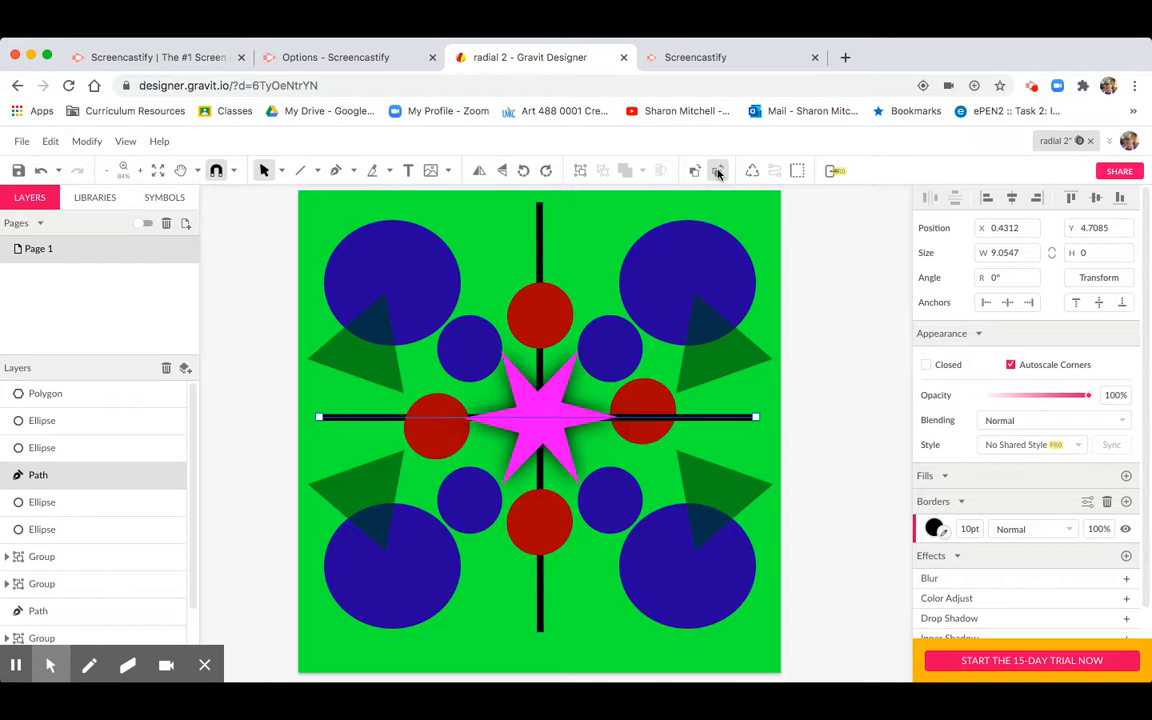
{"action": "left_click", "coordinate": [717, 172]}
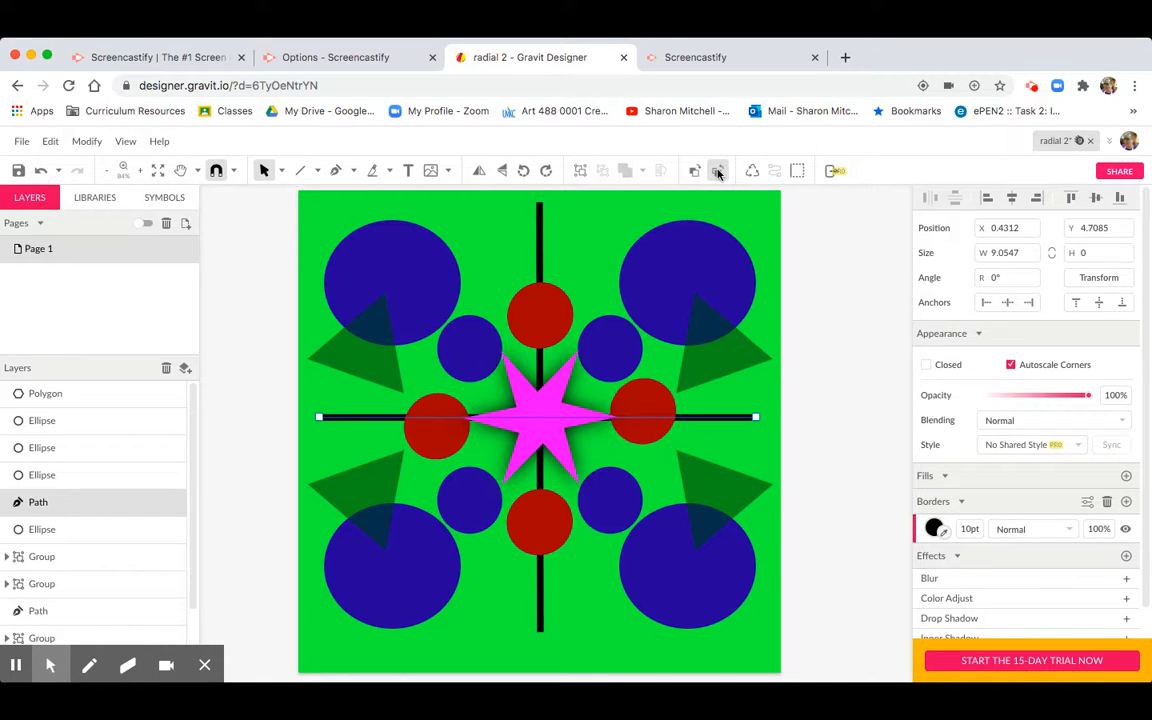
{"action": "left_click", "coordinate": [820, 357]}
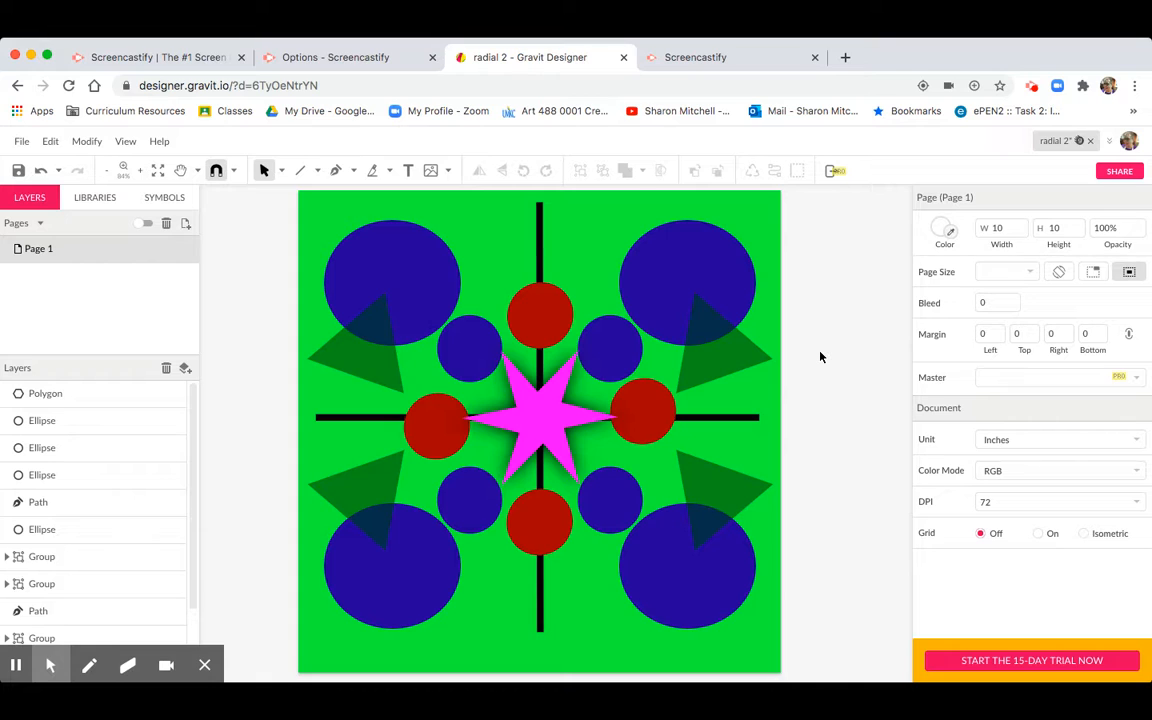